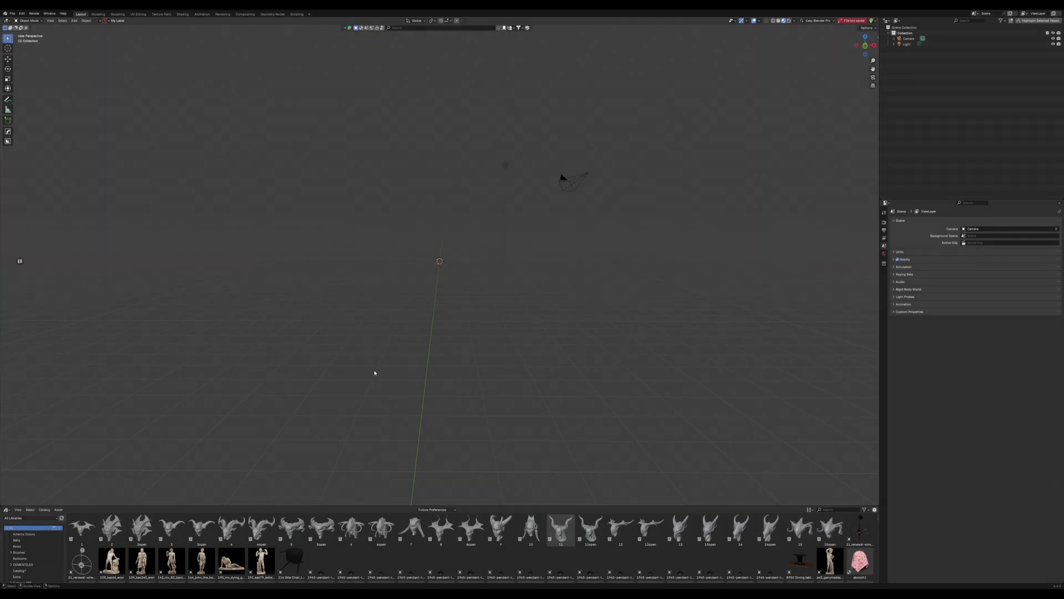
# Step: Switch the asset browser to the Simply Clothing Pack asset library and enlarge the browser area to show more thumbnails
pyautogui.moveTo(374, 372); pyautogui.dragTo(374, 372, button='middle')
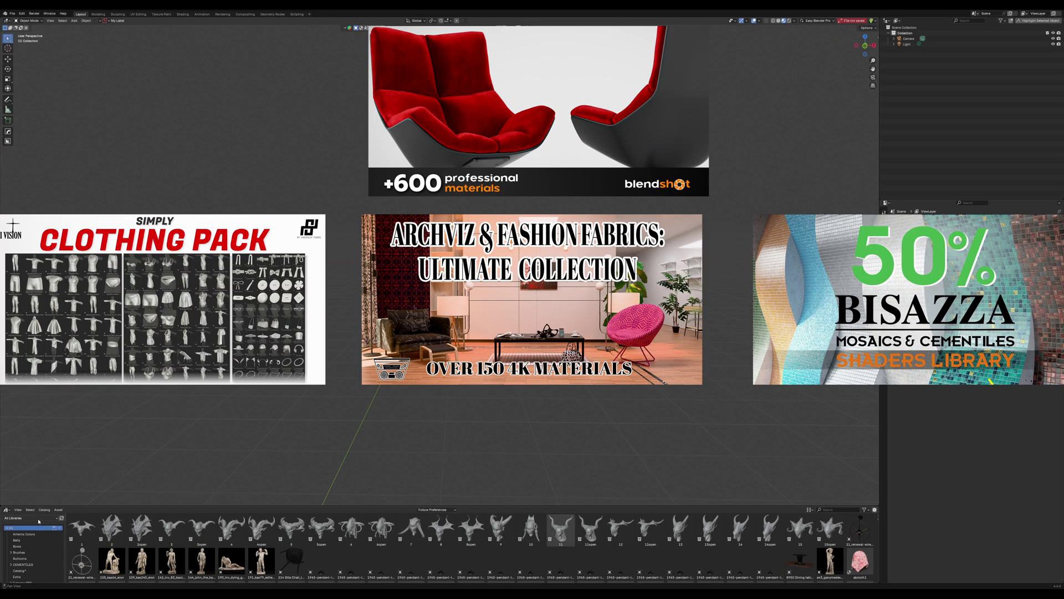
pyautogui.click(31, 518)
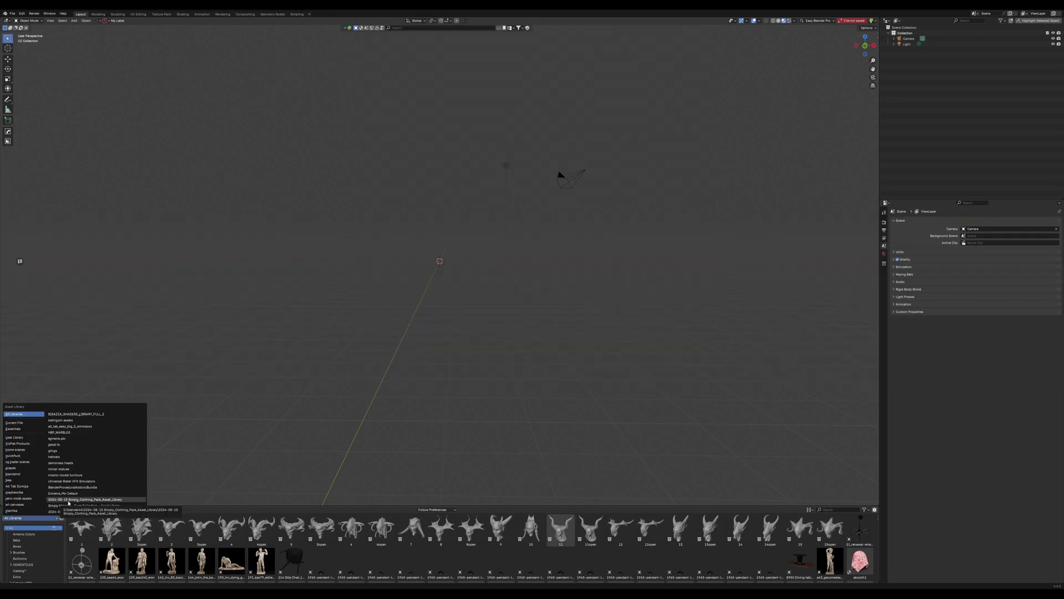
pyautogui.click(69, 500)
pyautogui.moveTo(206, 506); pyautogui.dragTo(205, 404)
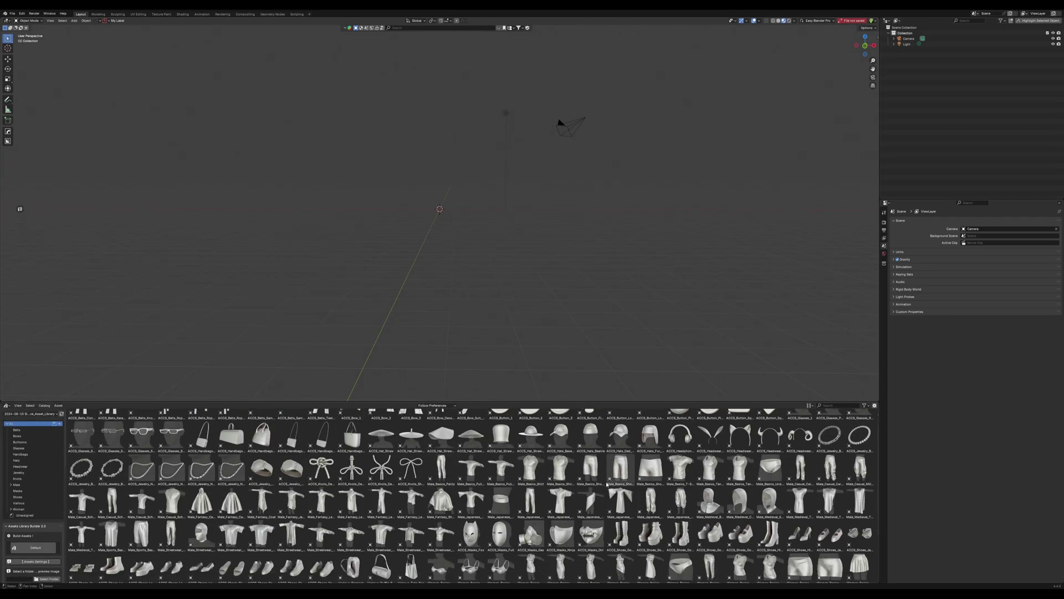
# Step: Find the Woman_Japanese_Dress_Long asset in the clothing library and place it in the scene near the world origin
pyautogui.scroll(-3, 607, 484)
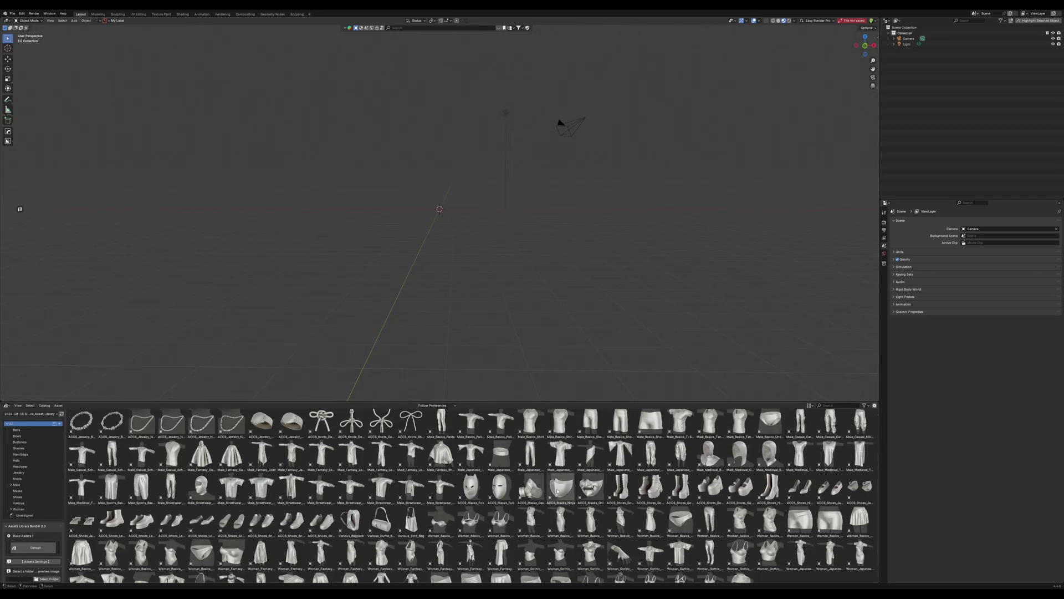
pyautogui.scroll(4, 557, 490)
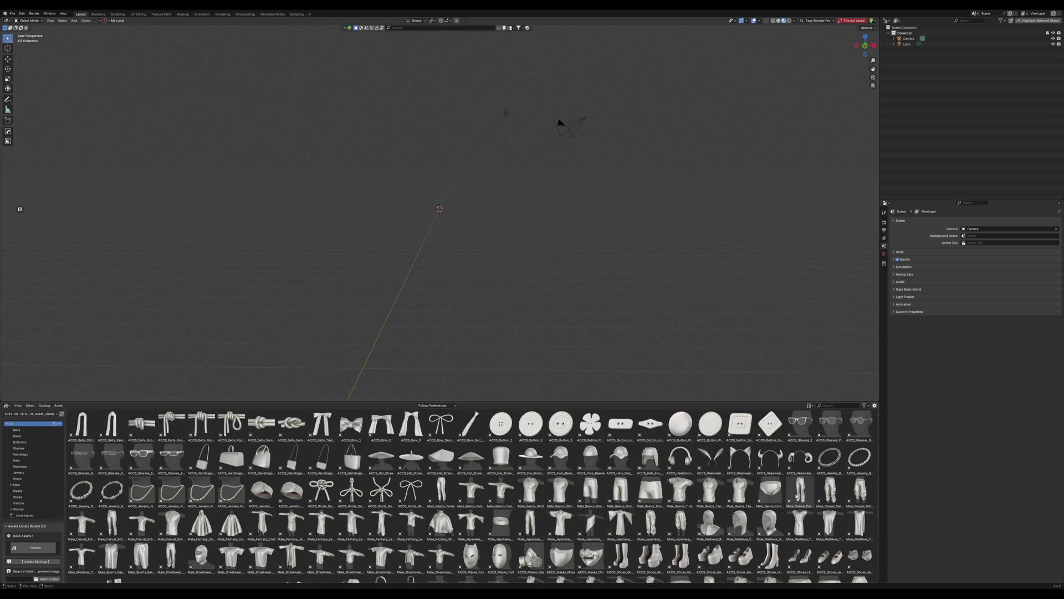
pyautogui.scroll(-5, 800, 495)
pyautogui.scroll(1, 807, 527)
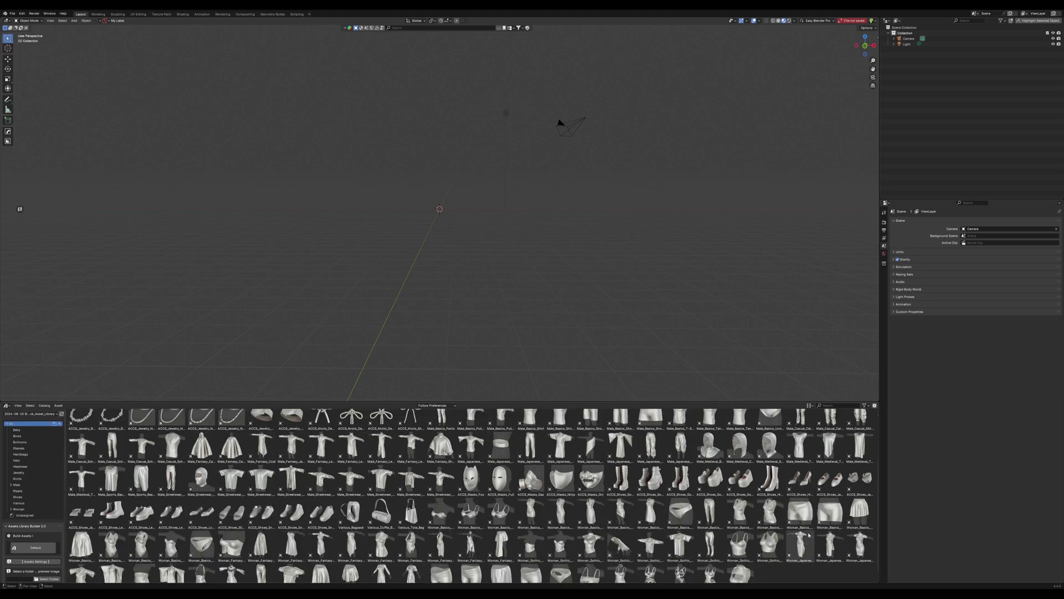
pyautogui.click(794, 549)
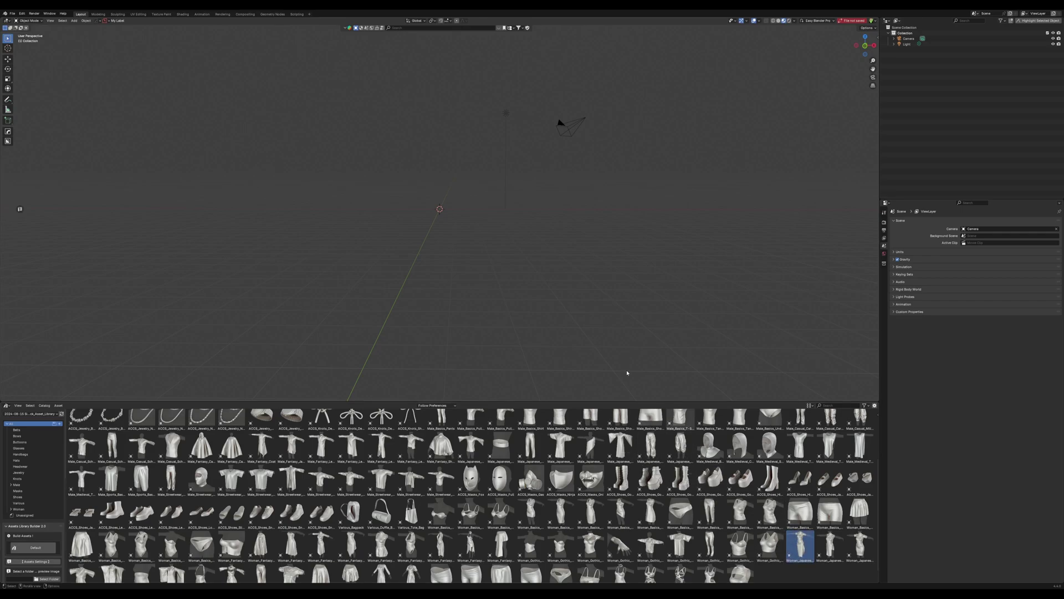
pyautogui.moveTo(597, 338); pyautogui.dragTo(466, 288, button='middle')
pyautogui.press('KP_0')
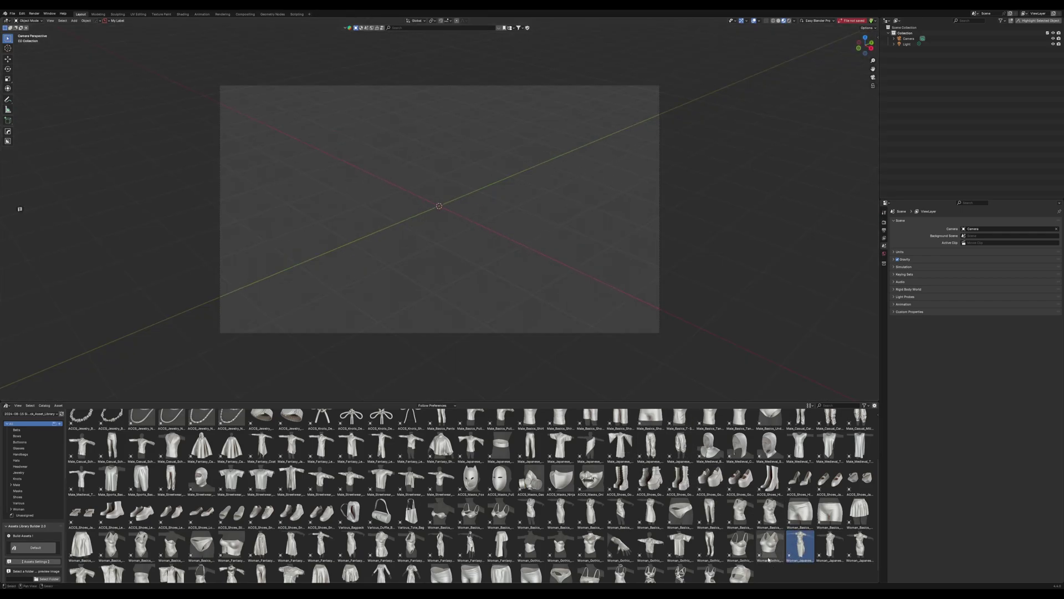
pyautogui.moveTo(800, 546); pyautogui.dragTo(468, 202)
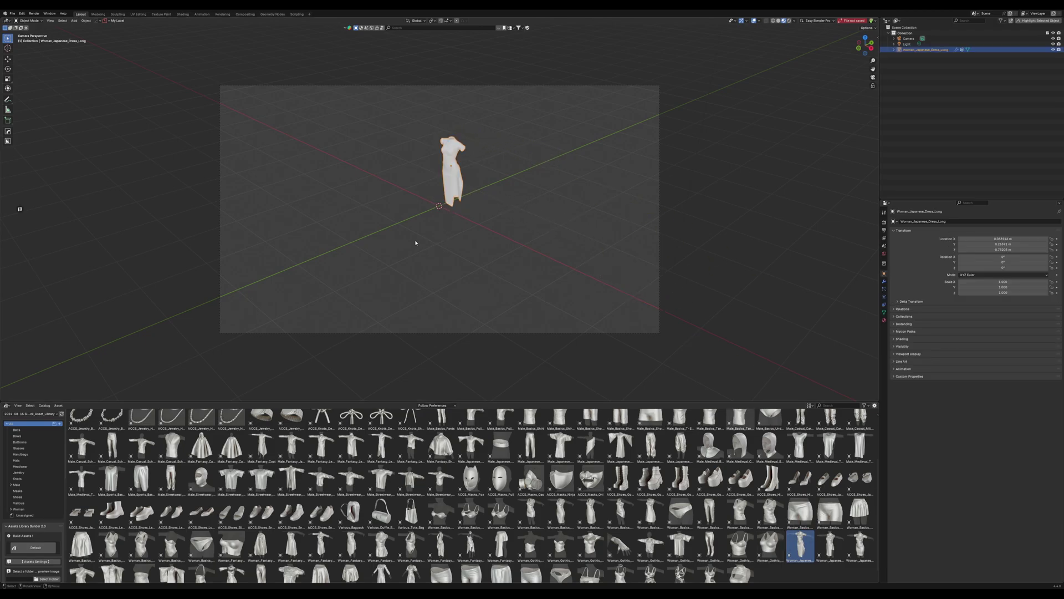
pyautogui.scroll(4, 418, 236)
pyautogui.scroll(-2, 420, 228)
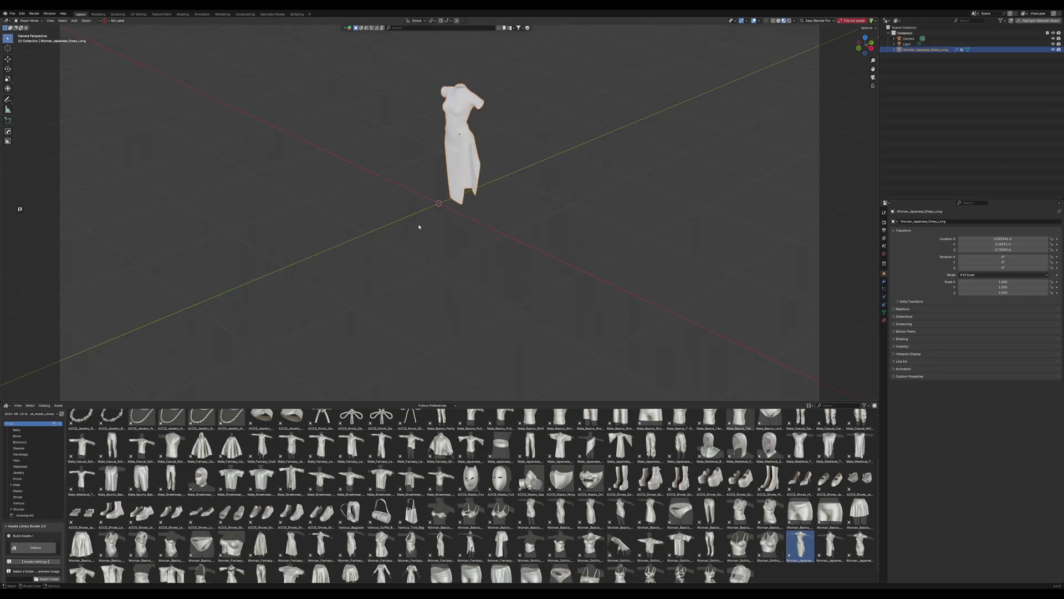
pyautogui.moveTo(408, 227); pyautogui.dragTo(471, 248, button='middle')
# Step: Set the render engine to Cycles and the feature set to Experimental
pyautogui.click(884, 222)
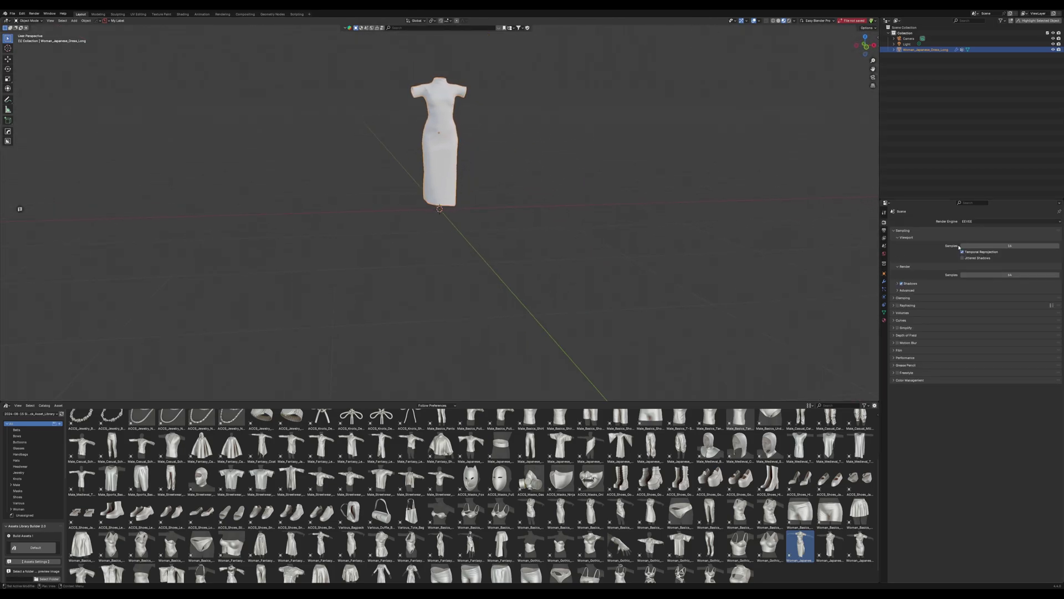
pyautogui.click(974, 221)
pyautogui.click(973, 221)
pyautogui.click(976, 240)
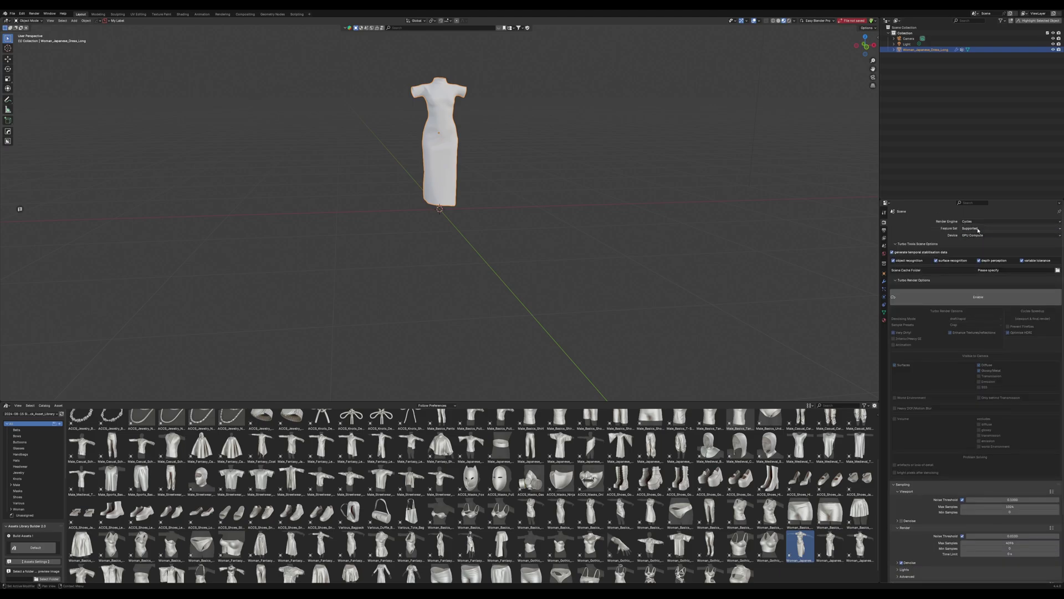
pyautogui.click(978, 229)
pyautogui.click(980, 231)
# Step: Add a plane at the world origin and scale it up as a floor beneath the dress
pyautogui.hotkey('shift', 'a')
pyautogui.moveTo(371, 192)
pyautogui.click(419, 205)
pyautogui.press('s')
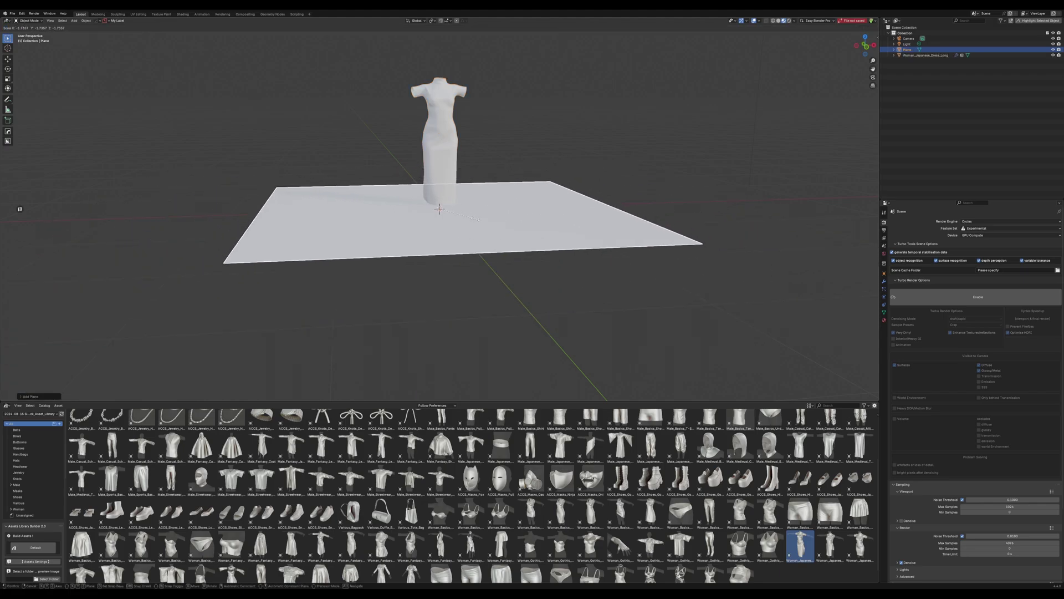
pyautogui.rightClick(448, 220)
pyautogui.press('s')
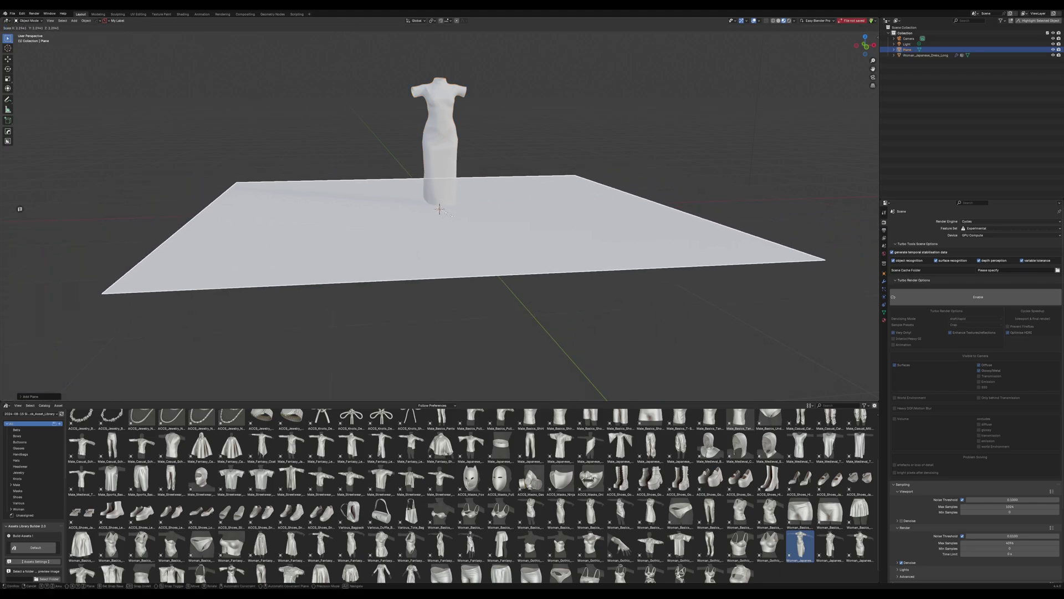
pyautogui.click(448, 217)
# Step: Duplicate the floor plane and rotate the copy 90° about Y and 90° about Z to stand upright facing the front
pyautogui.hotkey('shift', 'd')
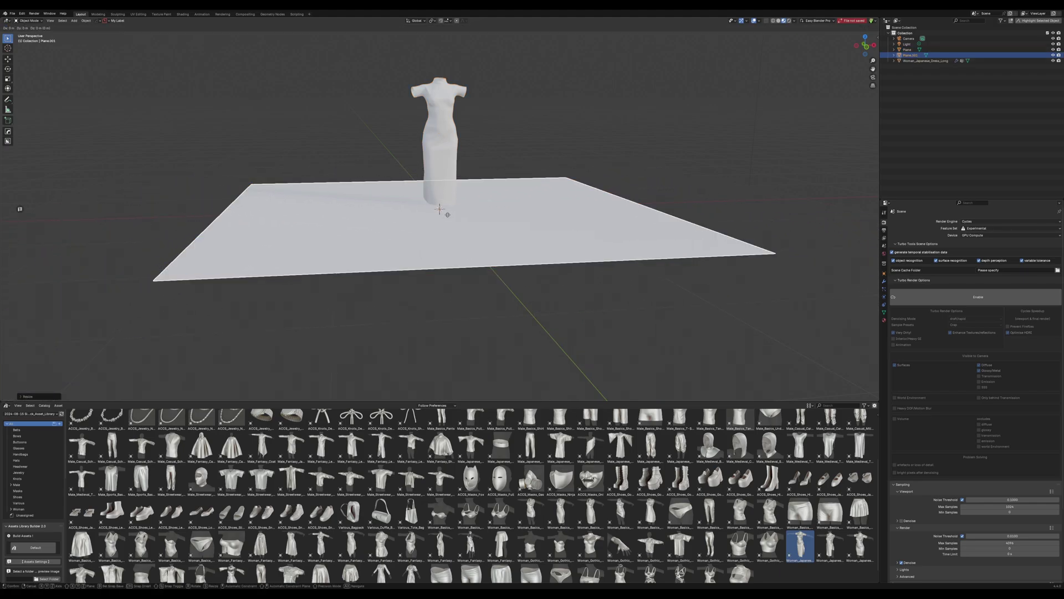
pyautogui.write('ry90')
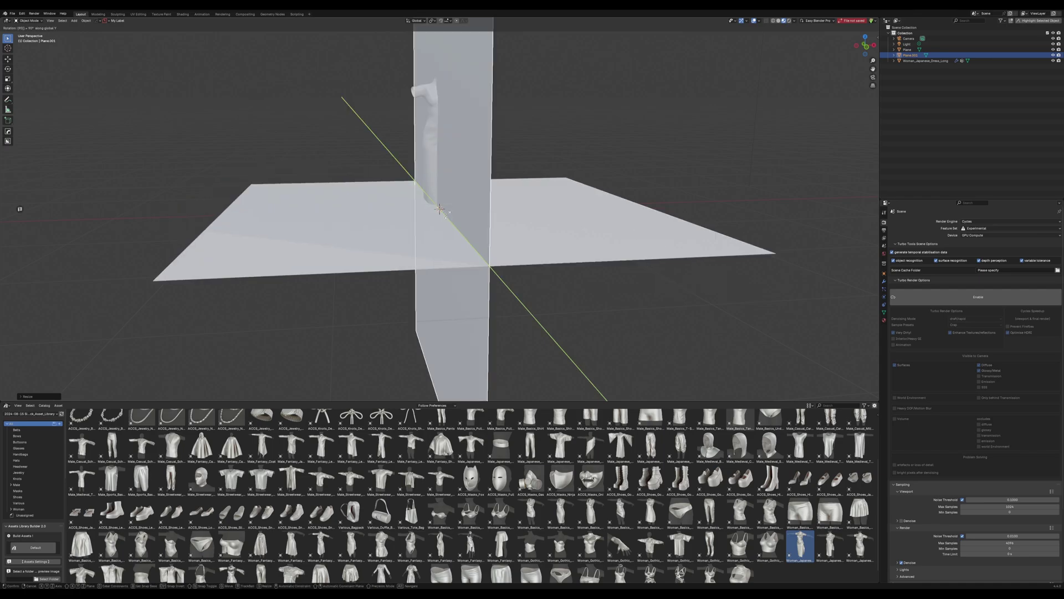
pyautogui.press('Return')
pyautogui.write('r')
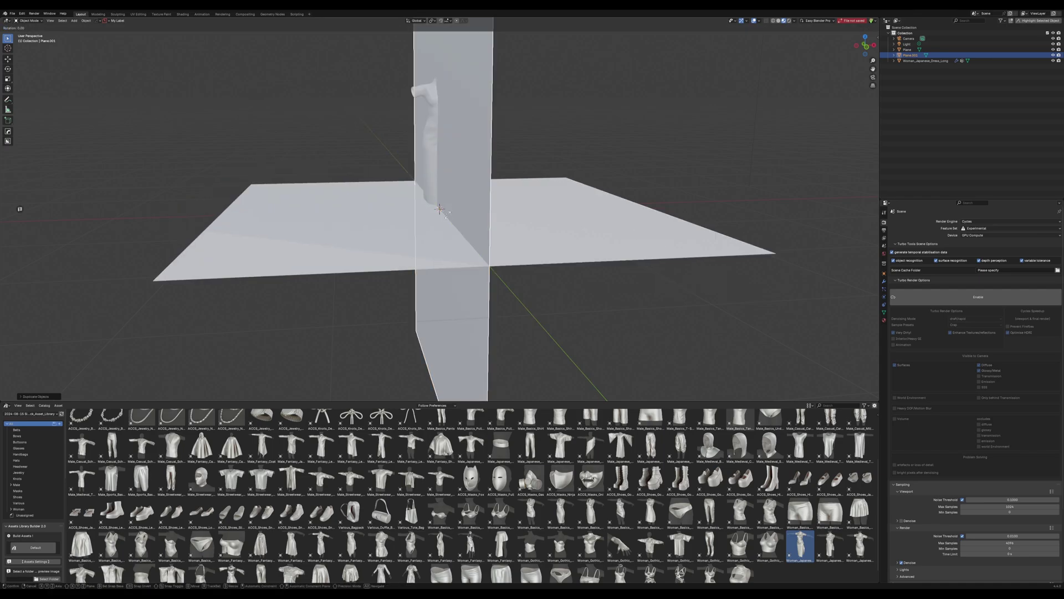
pyautogui.write('z90')
pyautogui.press('Return')
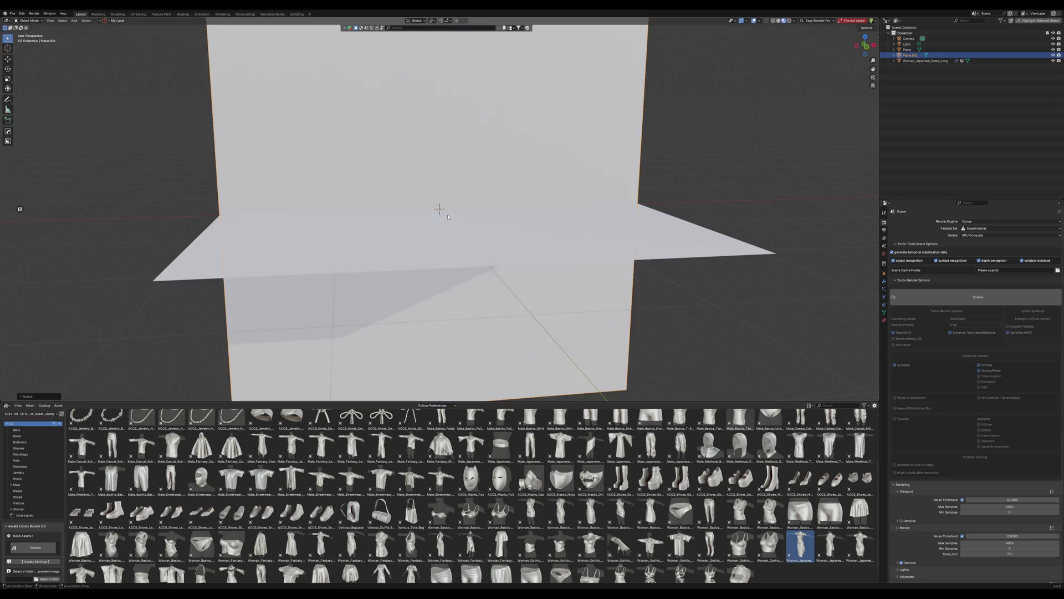
# Step: Move the upright plane back along Y behind the dress and widen the floor plane along X to match it
pyautogui.press('g')
pyautogui.press('y')
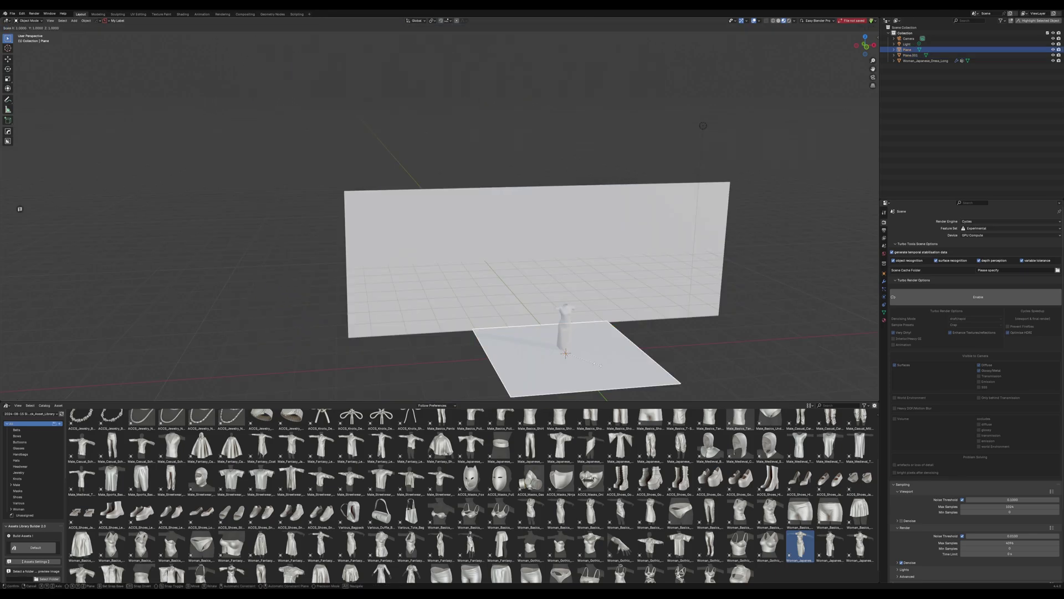
pyautogui.click(600, 360)
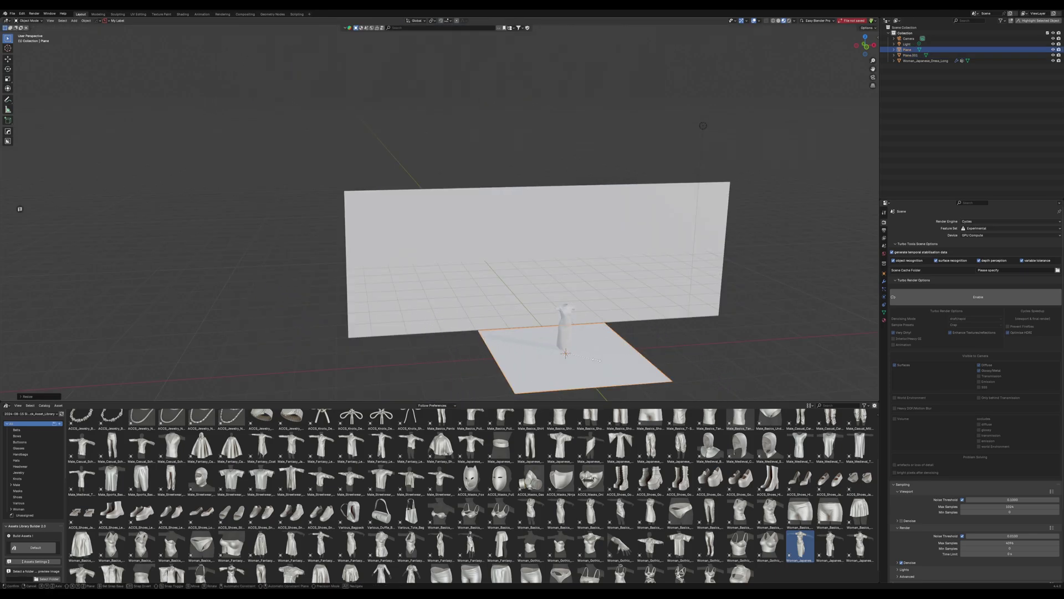
pyautogui.press('x')
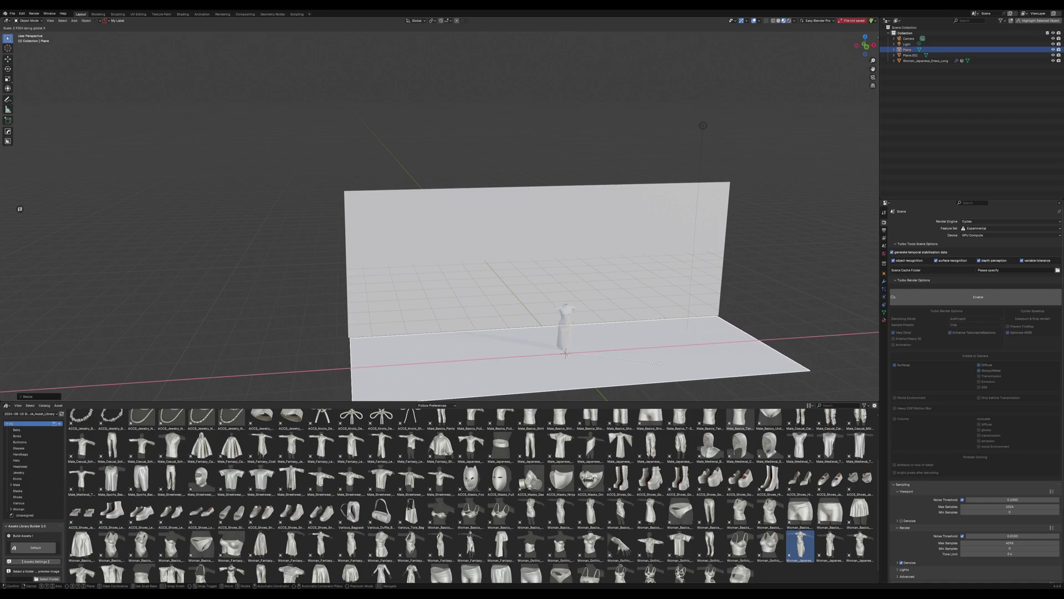
pyautogui.click(659, 363)
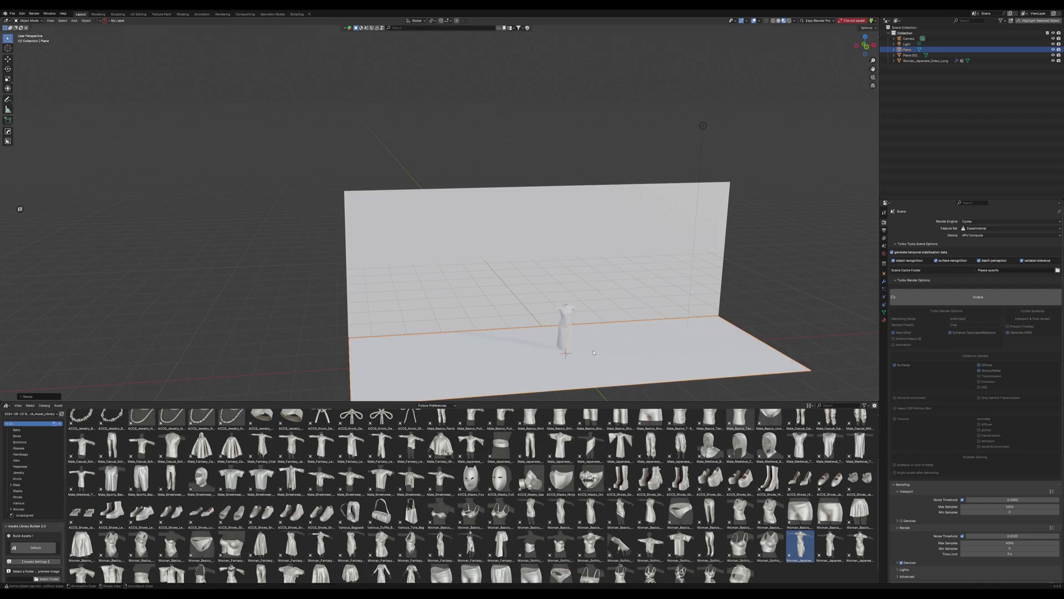
# Step: Apply rotation and scale to both the floor plane and the wall plane
pyautogui.hotkey('ctrl', 'a')
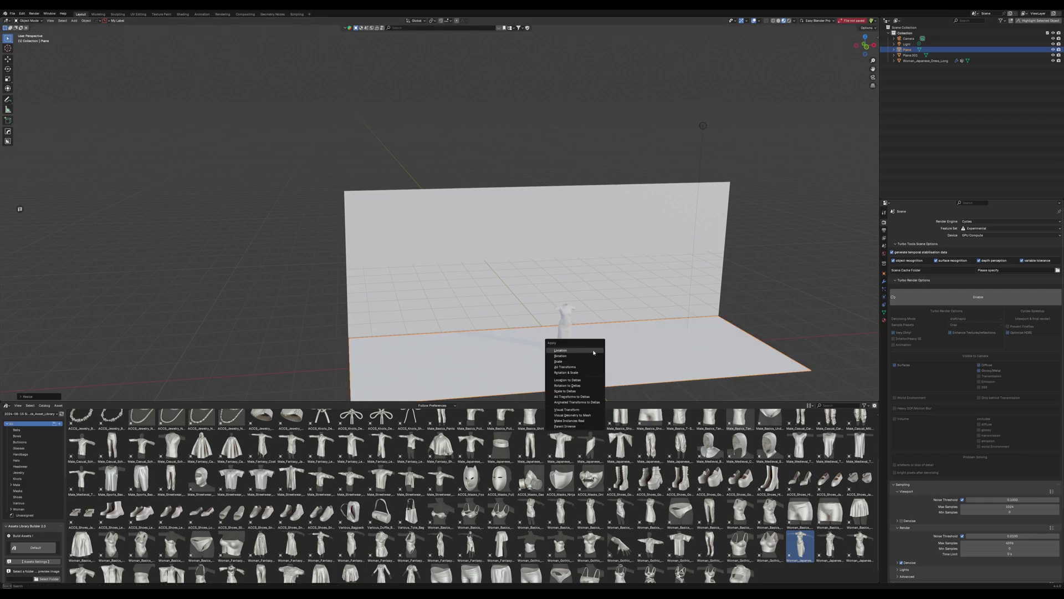
pyautogui.click(567, 373)
pyautogui.click(478, 259)
pyautogui.hotkey('ctrl', 'a')
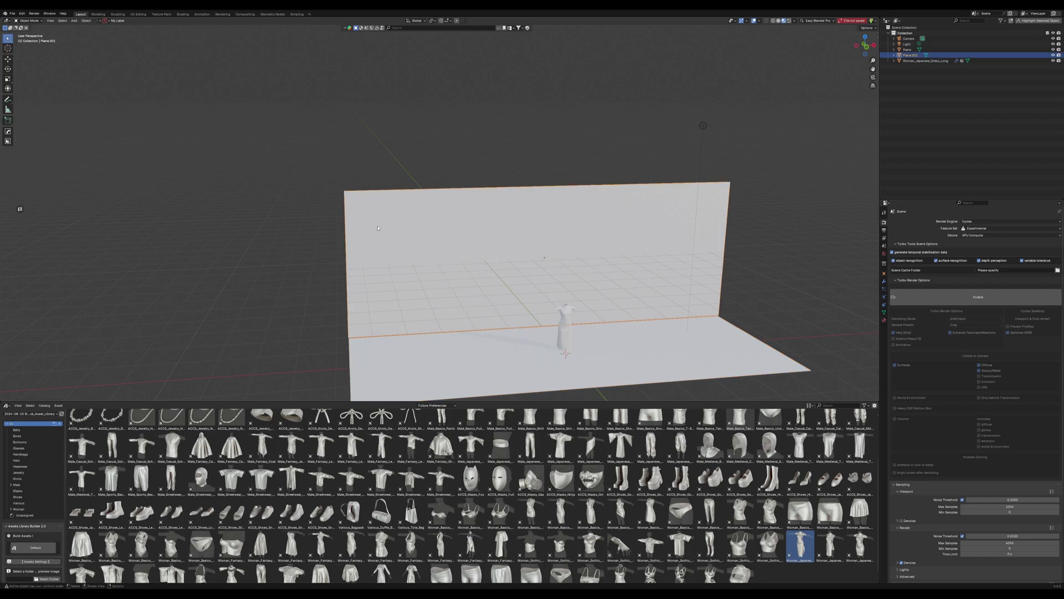
pyautogui.hotkey('ctrl', 'a')
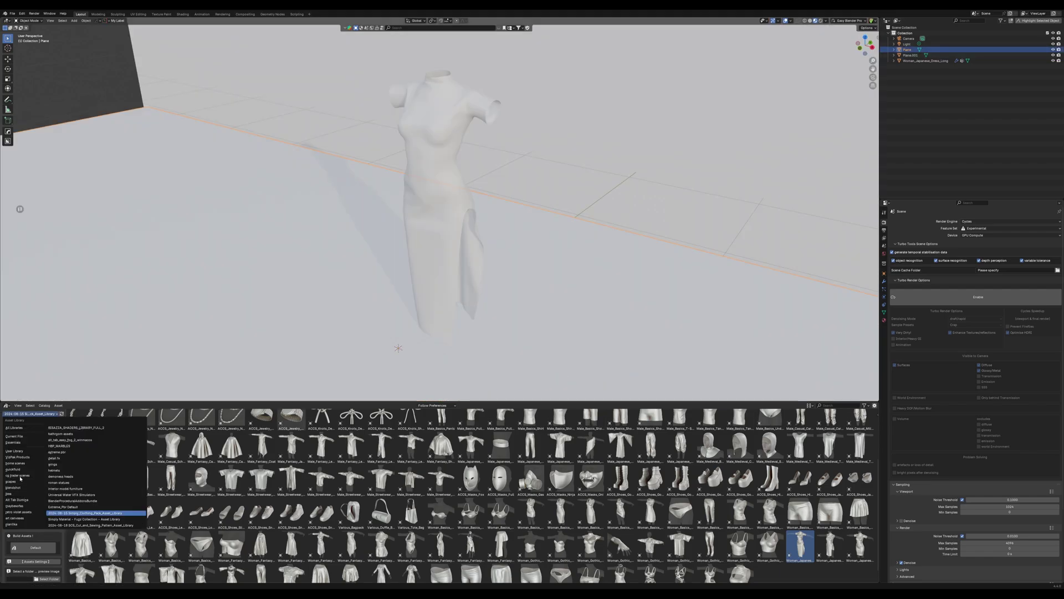
# Step: Load the Bisazza shaders library in the asset browser and apply the dark-and-white hexagonal cementile material to the floor plane
pyautogui.click(78, 427)
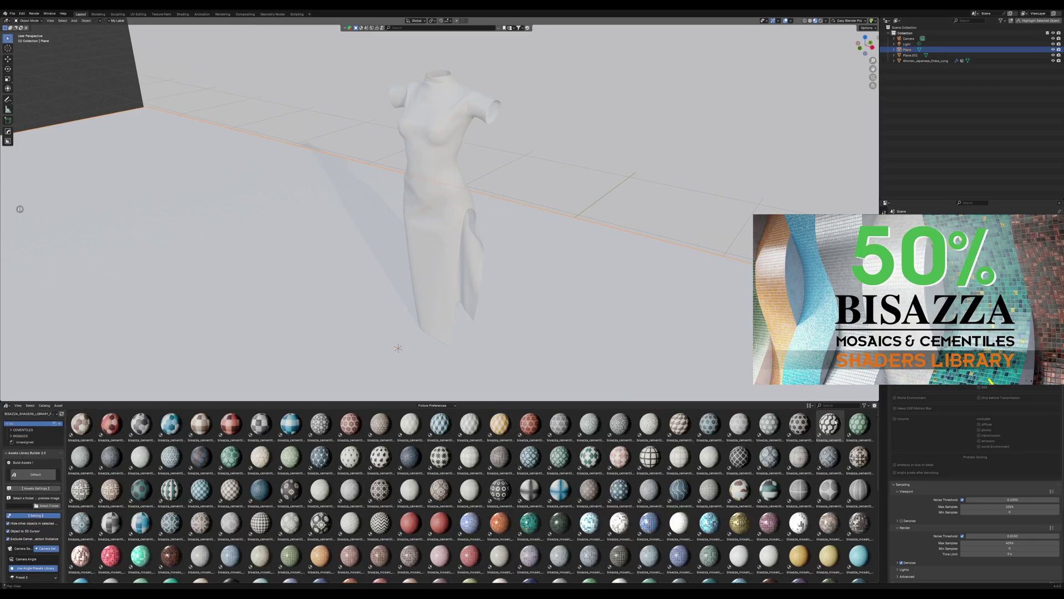
pyautogui.moveTo(829, 424); pyautogui.dragTo(554, 338)
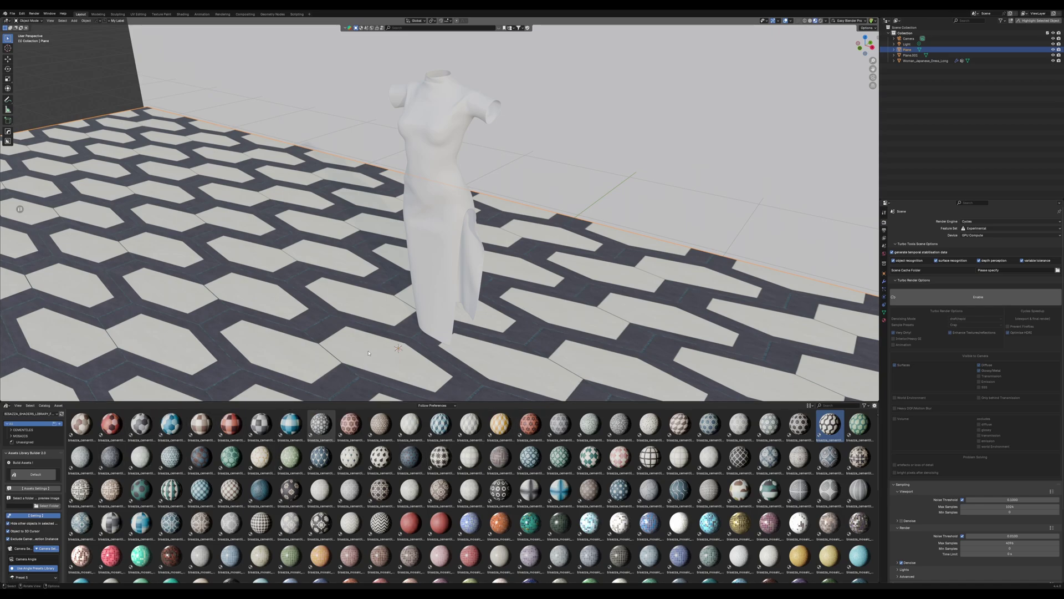
pyautogui.moveTo(475, 259); pyautogui.dragTo(487, 207, button='middle')
pyautogui.click(487, 207)
pyautogui.scroll(-10, 487, 208)
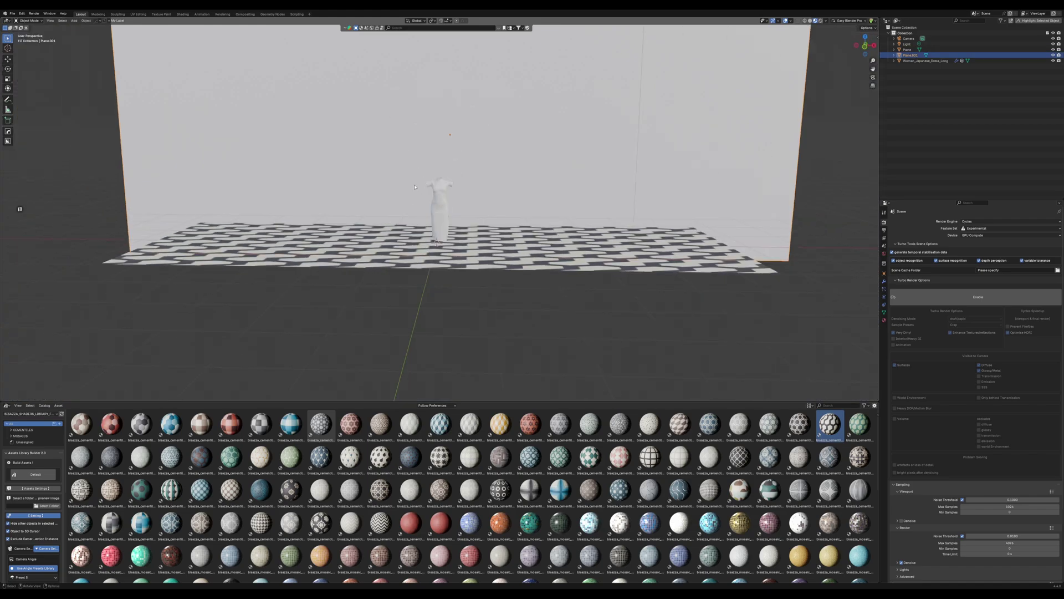
pyautogui.scroll(6, 419, 178)
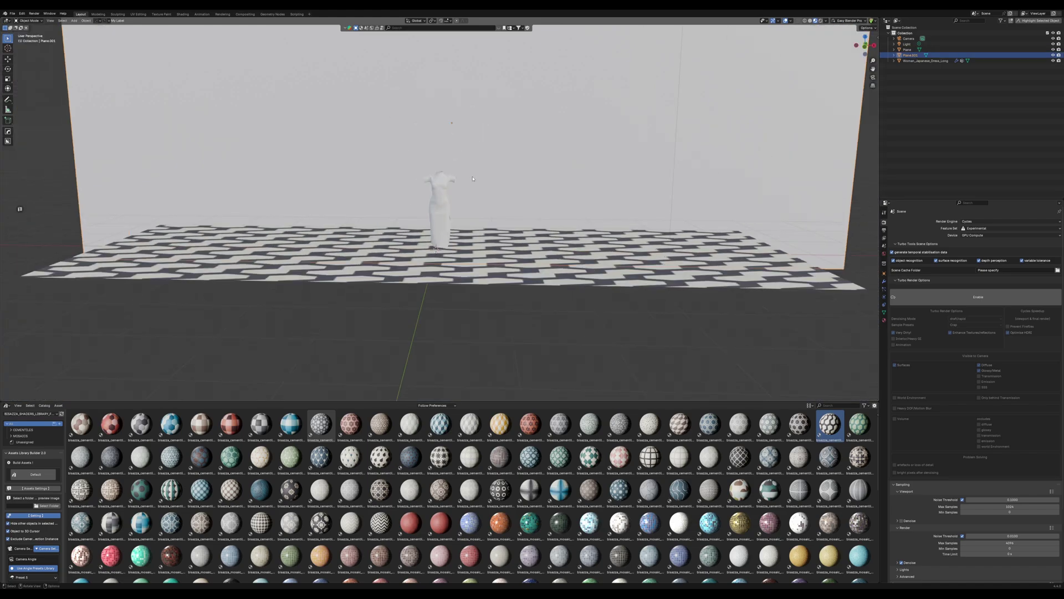
pyautogui.moveTo(473, 178); pyautogui.dragTo(388, 305, button='middle')
# Step: Select the floor plane and show its material nodes in a Shader Editor in place of the asset browser
pyautogui.click(362, 342)
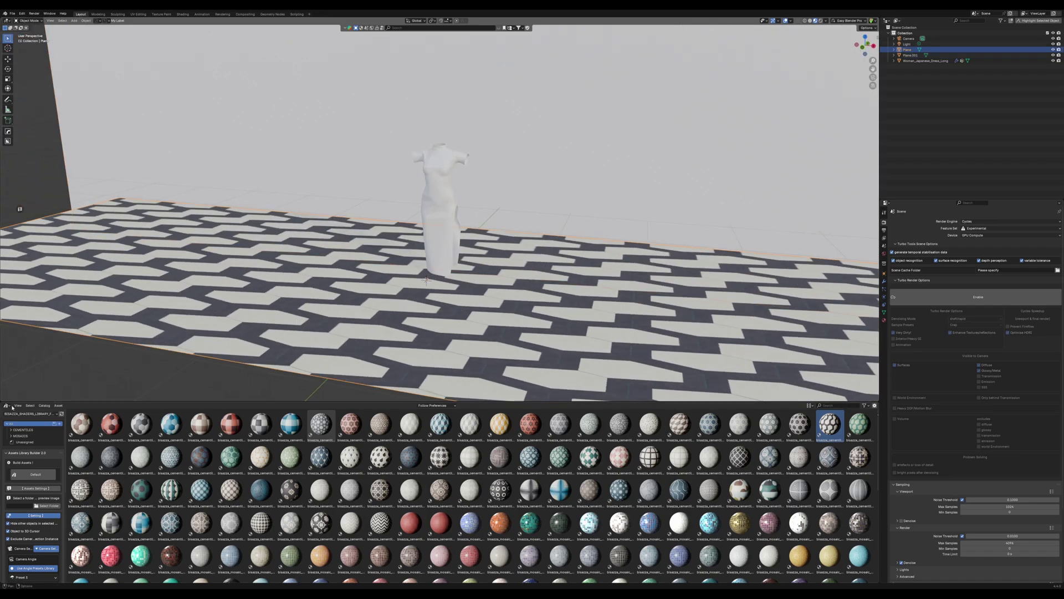
pyautogui.click(7, 405)
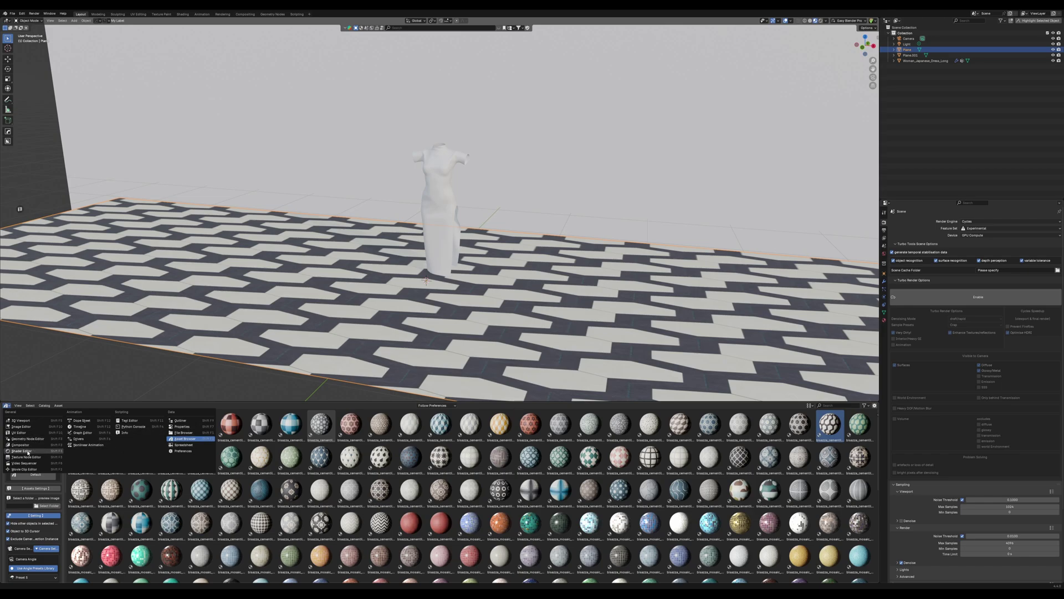
pyautogui.click(50, 451)
pyautogui.click(387, 526)
pyautogui.press('Return')
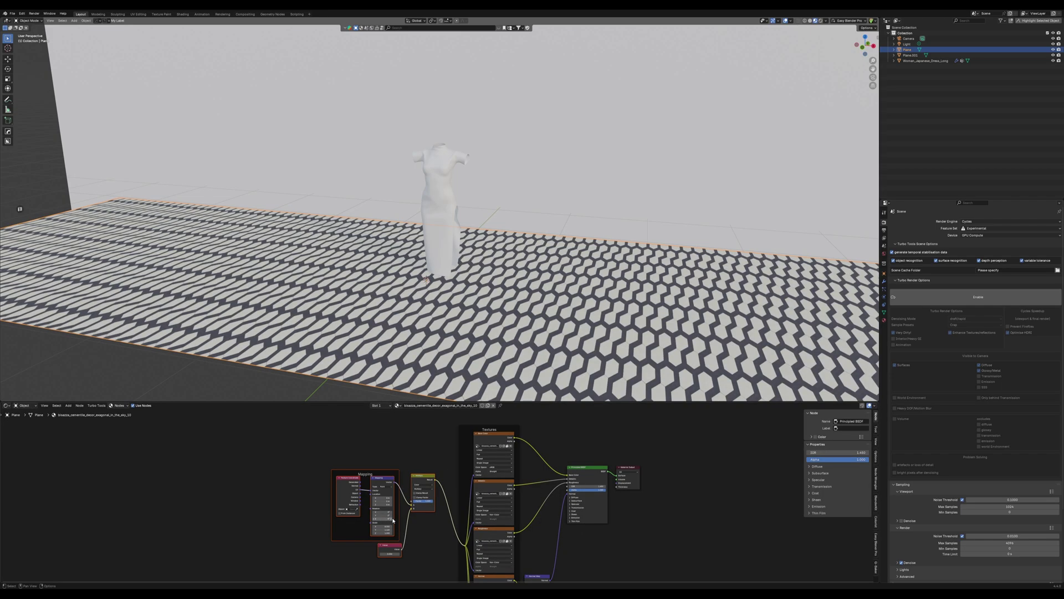
pyautogui.hotkey('ctrl', 'z')
# Step: Set the Scale values of the floor material's Mapping node to 6 for smaller hexagonal tiles
pyautogui.click(386, 526)
pyautogui.press('Return')
pyautogui.click(386, 530)
pyautogui.write('6')
pyautogui.press('Return')
pyautogui.click(386, 533)
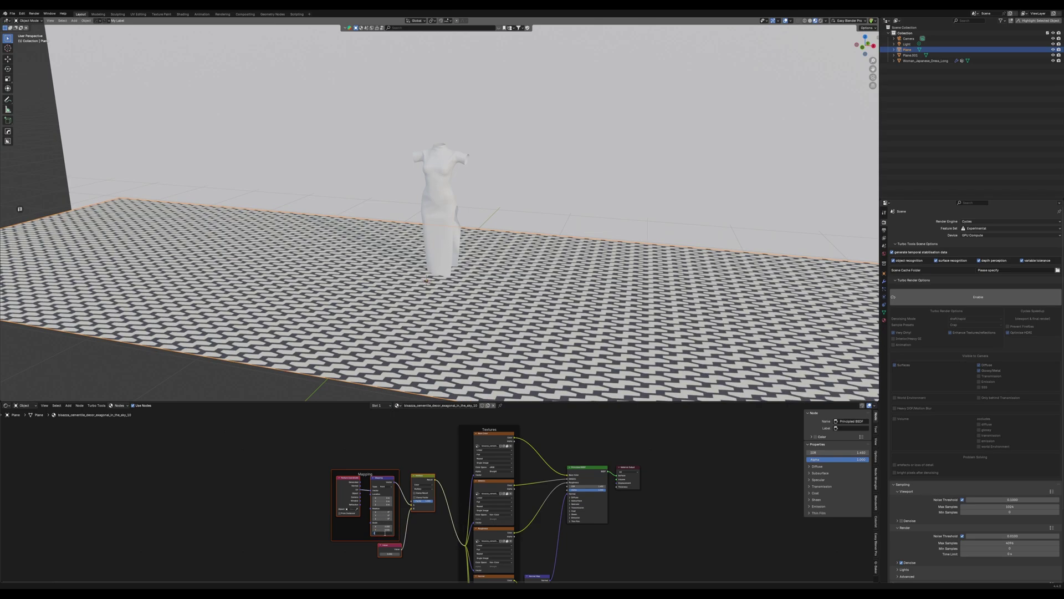
pyautogui.press('Return')
# Step: Apply the white mosaic tile material with iridescent accents from the Bisazza library to the wall plane and show the scene in rendered shading
pyautogui.moveTo(425, 376); pyautogui.dragTo(420, 370, button='middle')
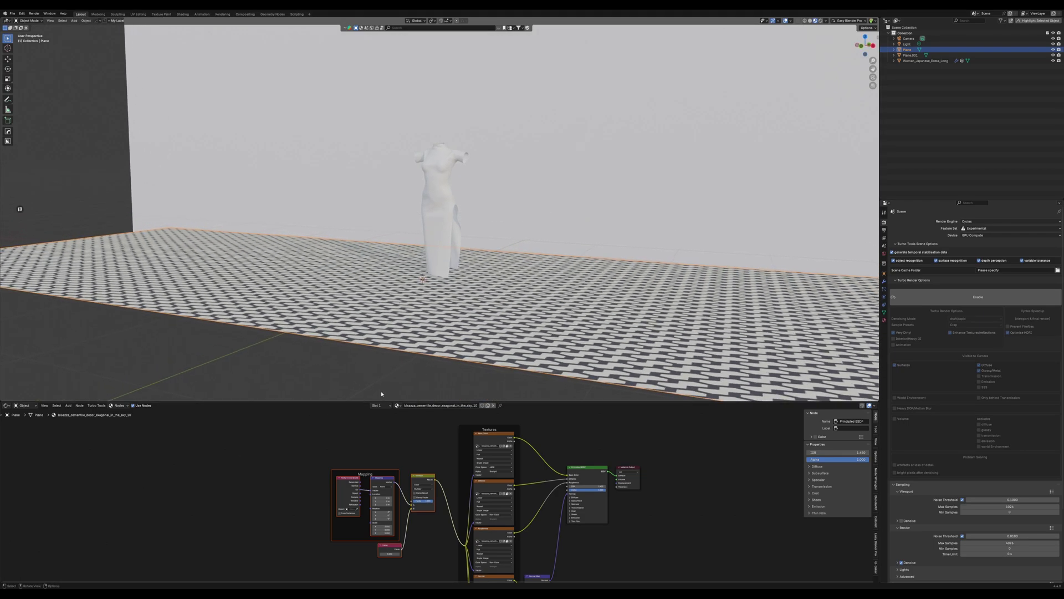
pyautogui.hotkey('shift', 'F1')
pyautogui.scroll(5, 263, 539)
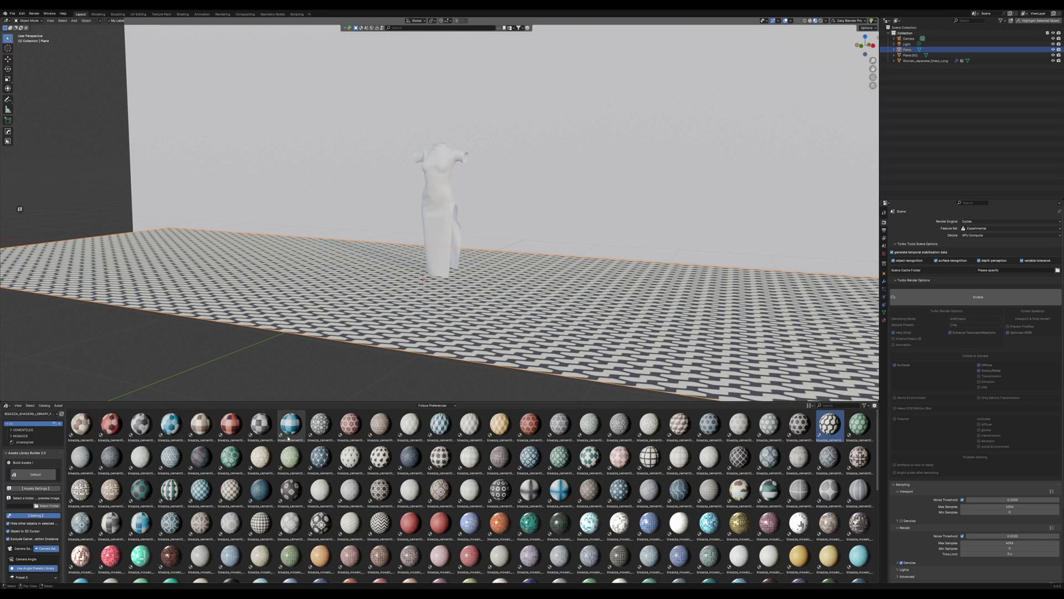
pyautogui.scroll(-1, 651, 494)
pyautogui.moveTo(800, 512); pyautogui.dragTo(617, 194)
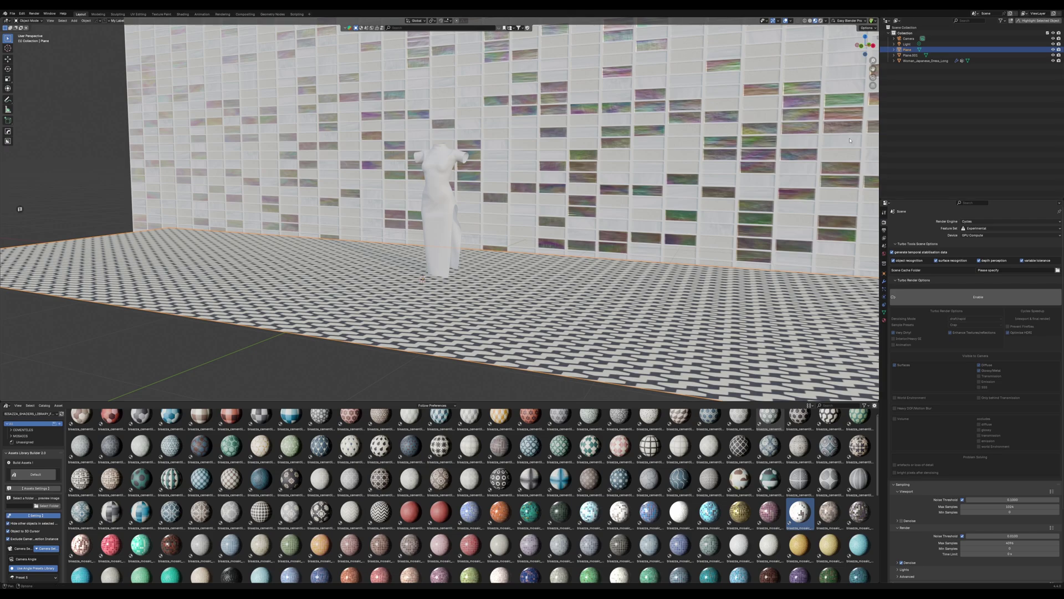
pyautogui.press('z')
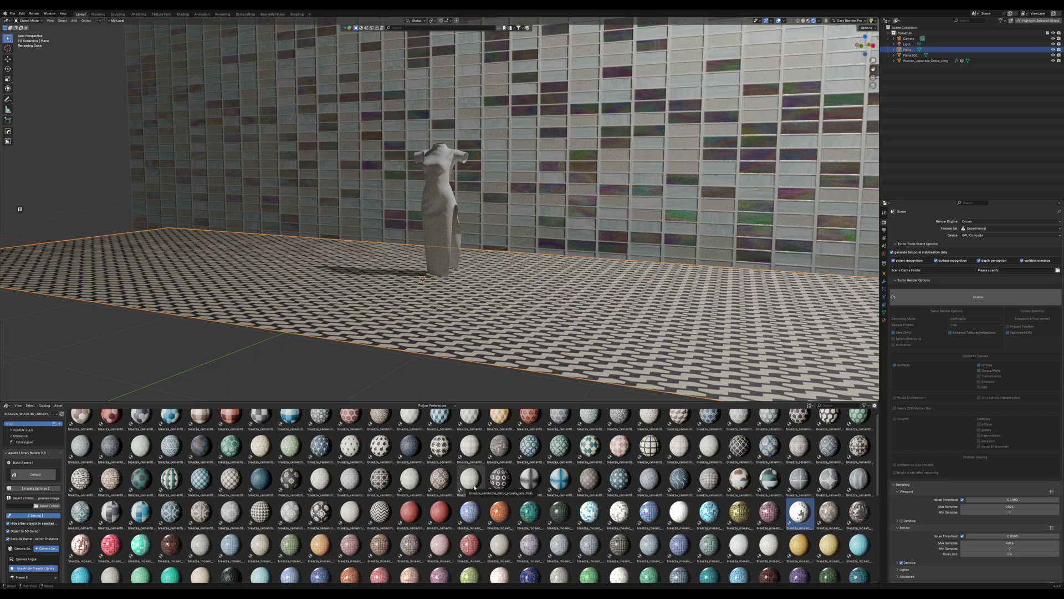
# Step: Replace the floor material with the Bisazza cementile decor square lace frost material and show its nodes in a Shader Editor
pyautogui.moveTo(475, 487); pyautogui.dragTo(537, 340)
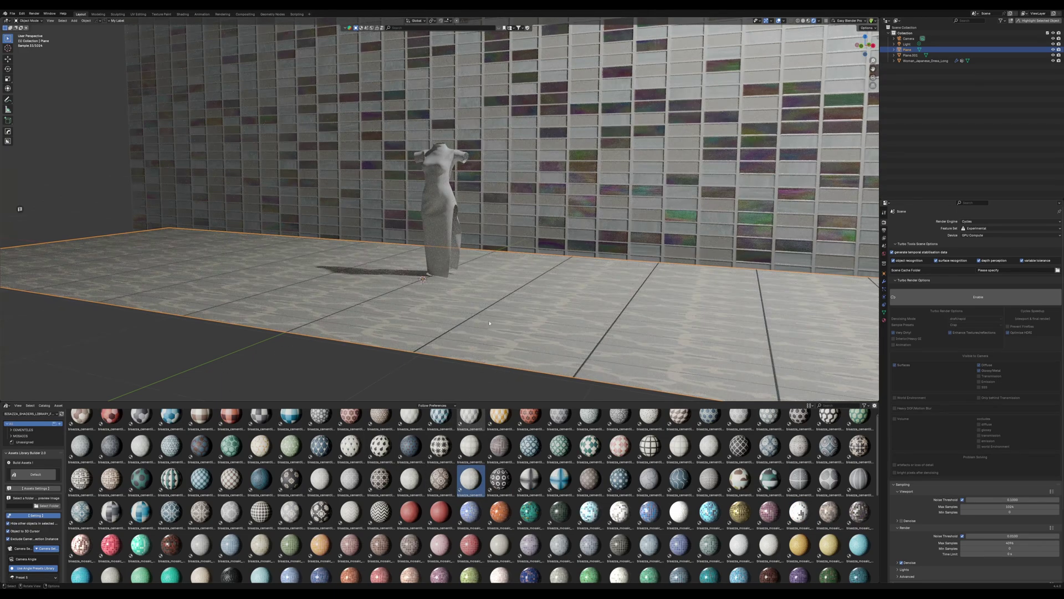
pyautogui.click(5, 405)
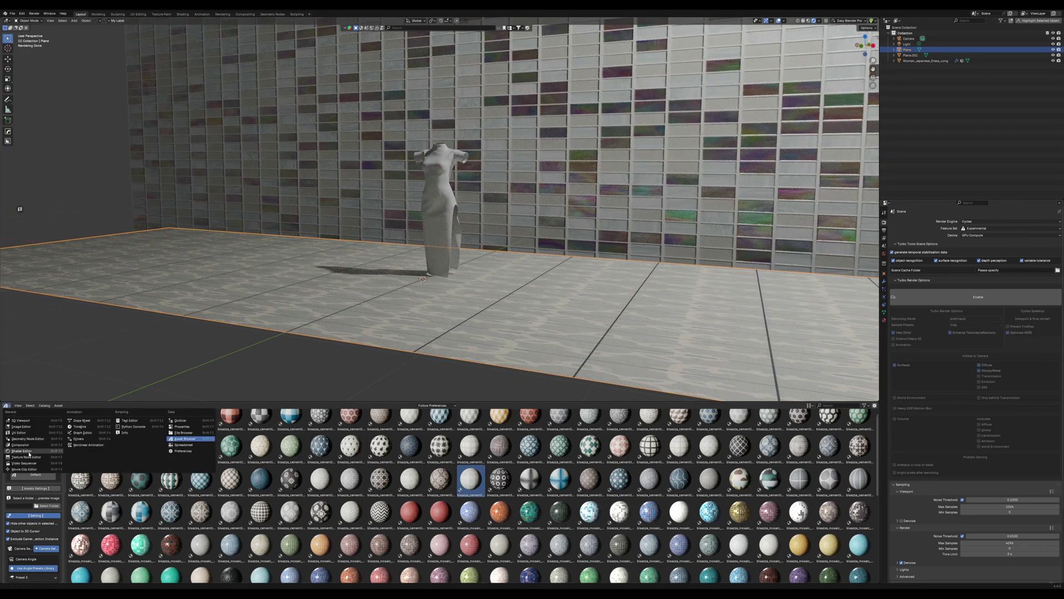
pyautogui.click(27, 454)
# Step: Set the Scale values of the new floor material's Mapping node to 3
pyautogui.click(370, 510)
pyautogui.write('3')
pyautogui.press('Return')
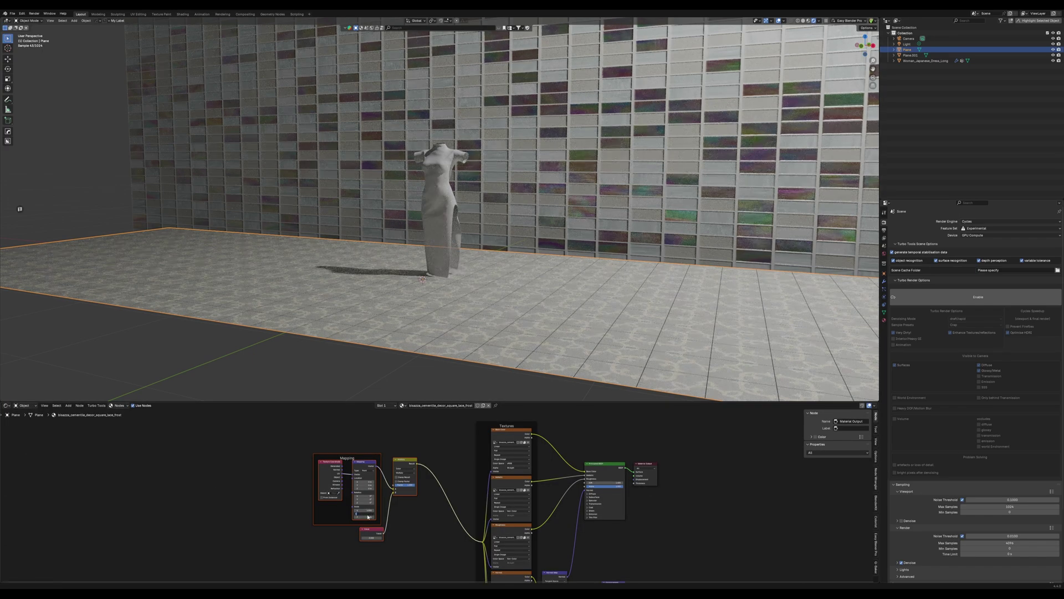
pyautogui.write('3')
pyautogui.press('Return')
pyautogui.click(370, 516)
pyautogui.write('3')
pyautogui.press('Return')
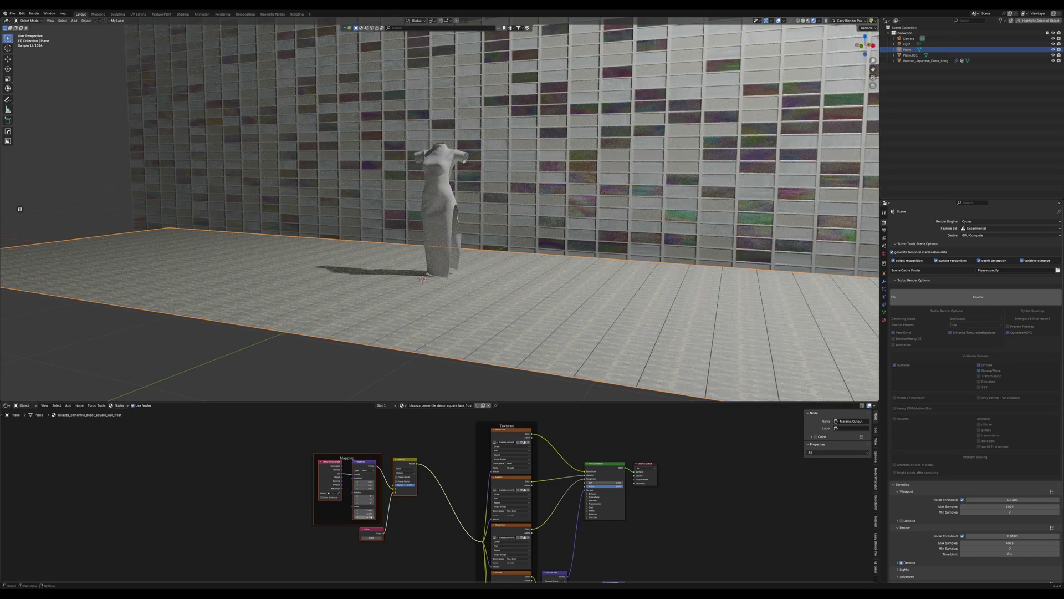
# Step: Lower the floor material's Mapping Scale values evenly for larger square tiles
pyautogui.click(370, 510)
pyautogui.press('Return')
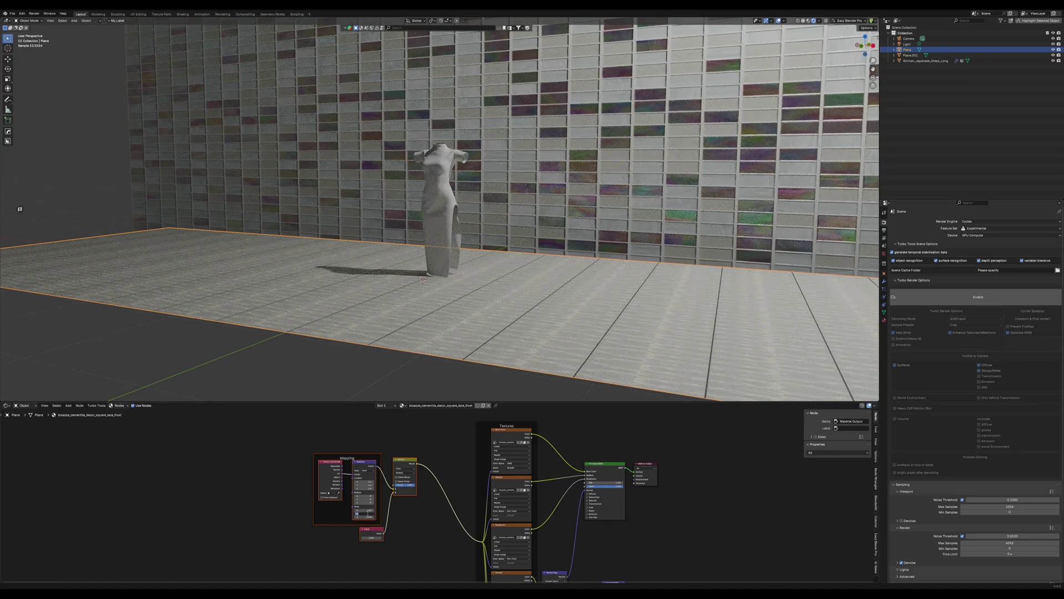
pyautogui.press('Return')
pyautogui.click(370, 517)
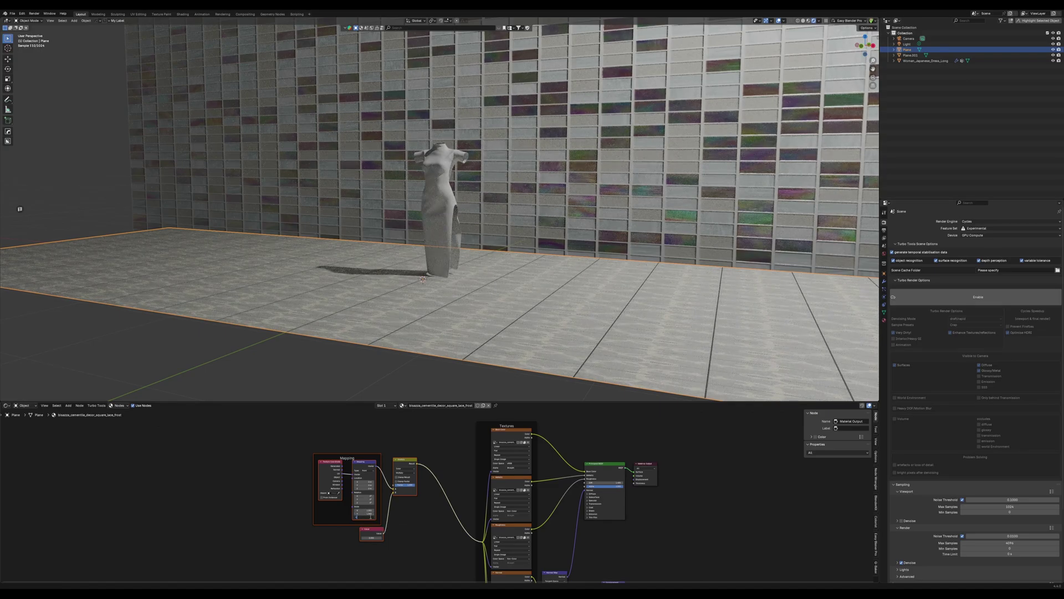
pyautogui.press('Return')
pyautogui.click(784, 21)
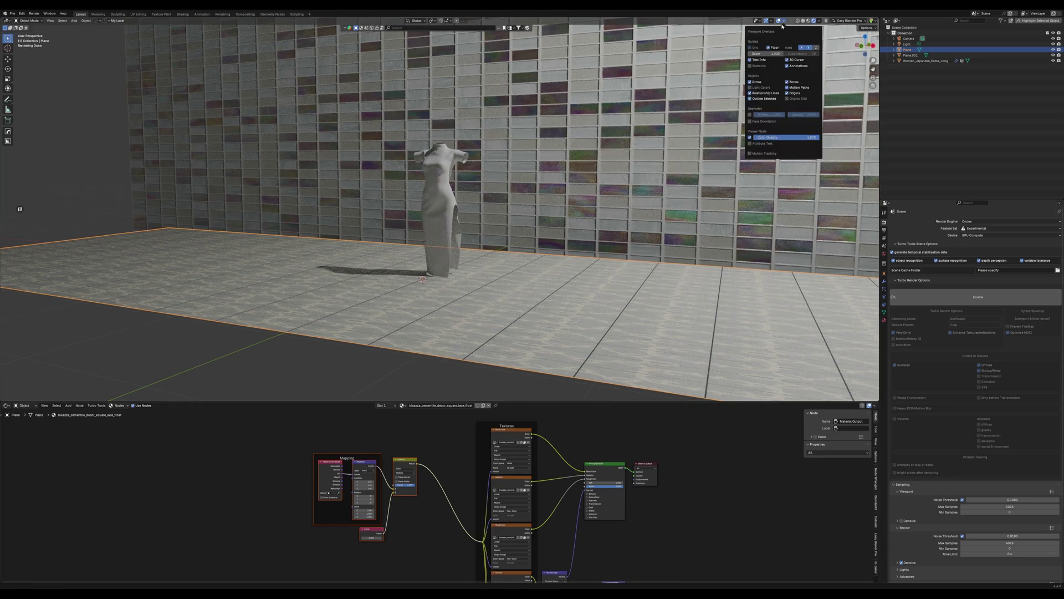
pyautogui.click(771, 21)
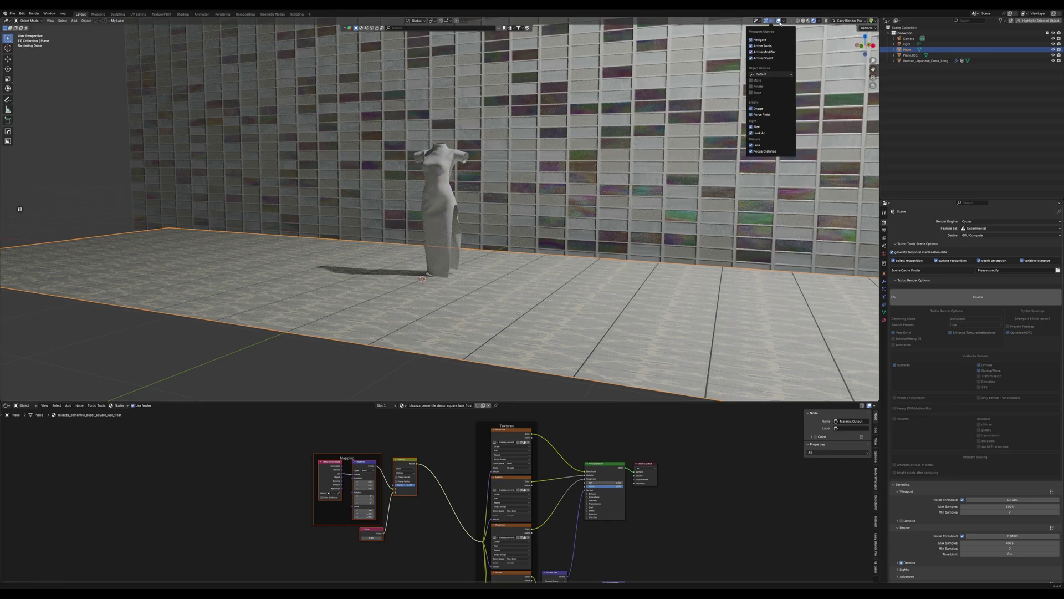
pyautogui.click(781, 22)
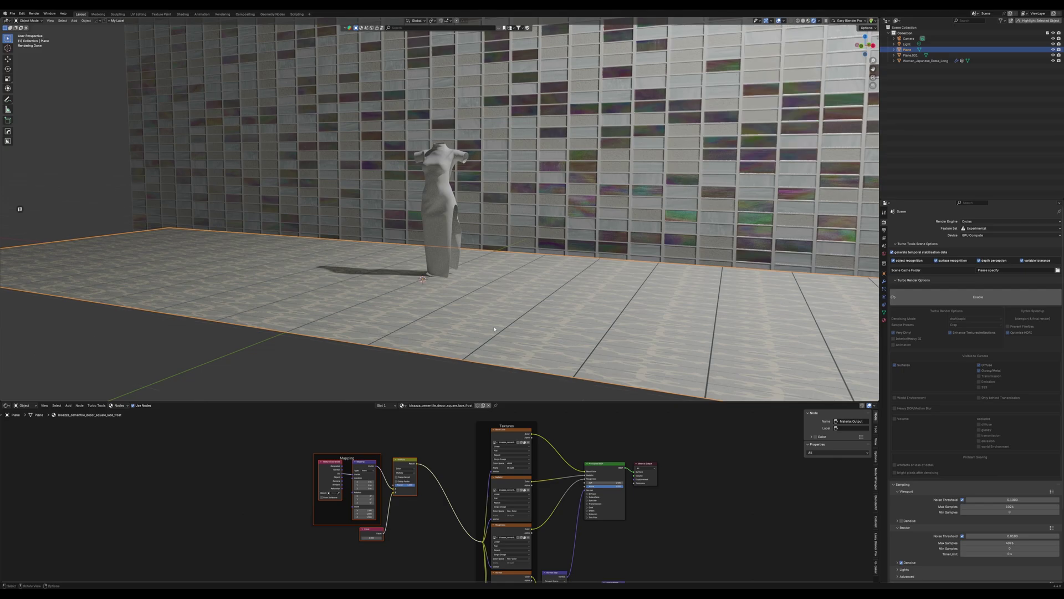
# Step: Deselect the floor plane and save the scene file
pyautogui.click(328, 356)
pyautogui.moveTo(328, 357); pyautogui.dragTo(361, 354, button='middle')
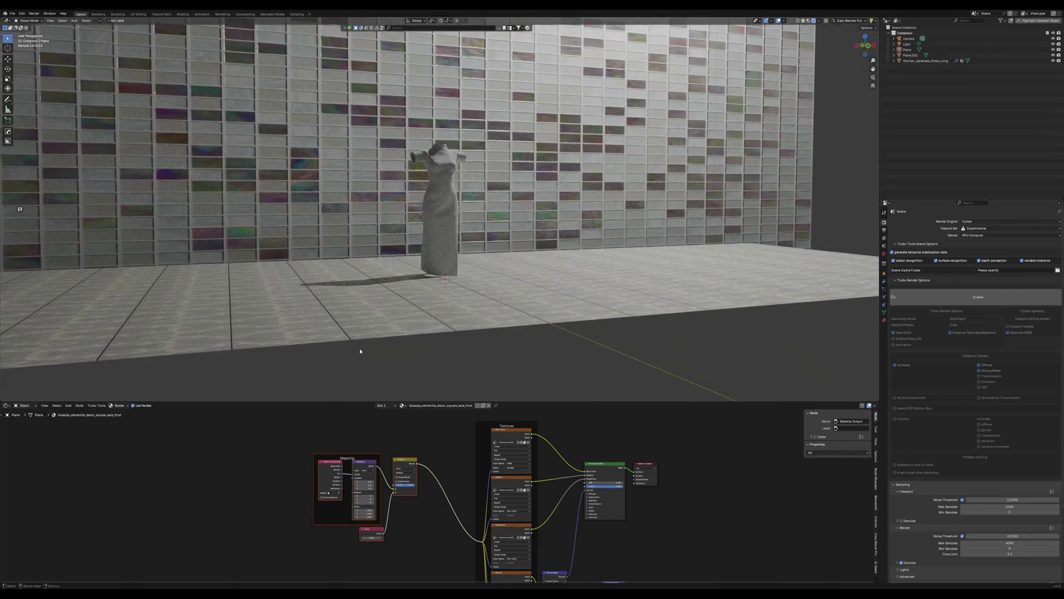
pyautogui.hotkey('ctrl', 's')
pyautogui.moveTo(456, 328); pyautogui.dragTo(408, 327, button='middle')
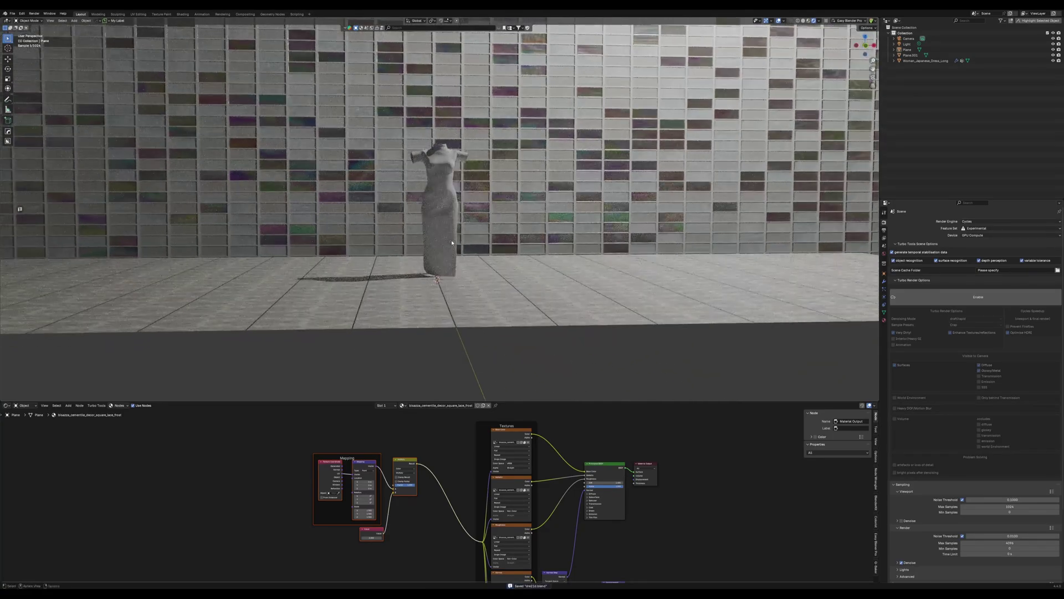
# Step: Hide the scene's default light in the viewport and disable it in renders
pyautogui.click(1053, 44)
pyautogui.click(1053, 45)
pyautogui.click(1053, 44)
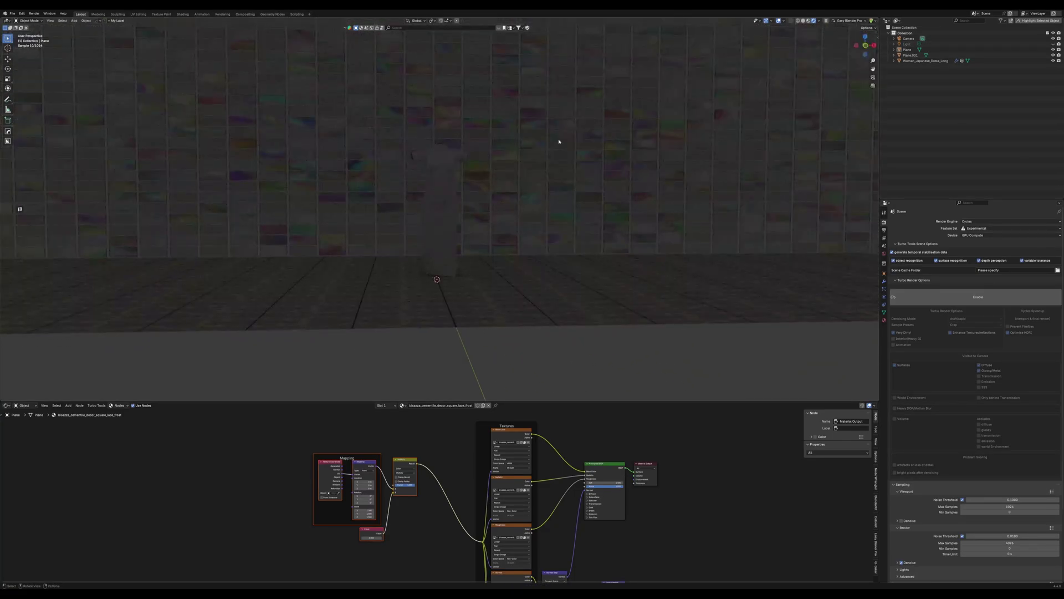
pyautogui.click(1058, 45)
# Step: Add an area light aimed at the dress through Light Operations and raise its power
pyautogui.moveTo(496, 212)
pyautogui.mouseDown(button='middle')
pyautogui.moveTo(477, 214)
pyautogui.moveTo(489, 225)
pyautogui.moveTo(482, 217)
pyautogui.mouseUp(button='middle')
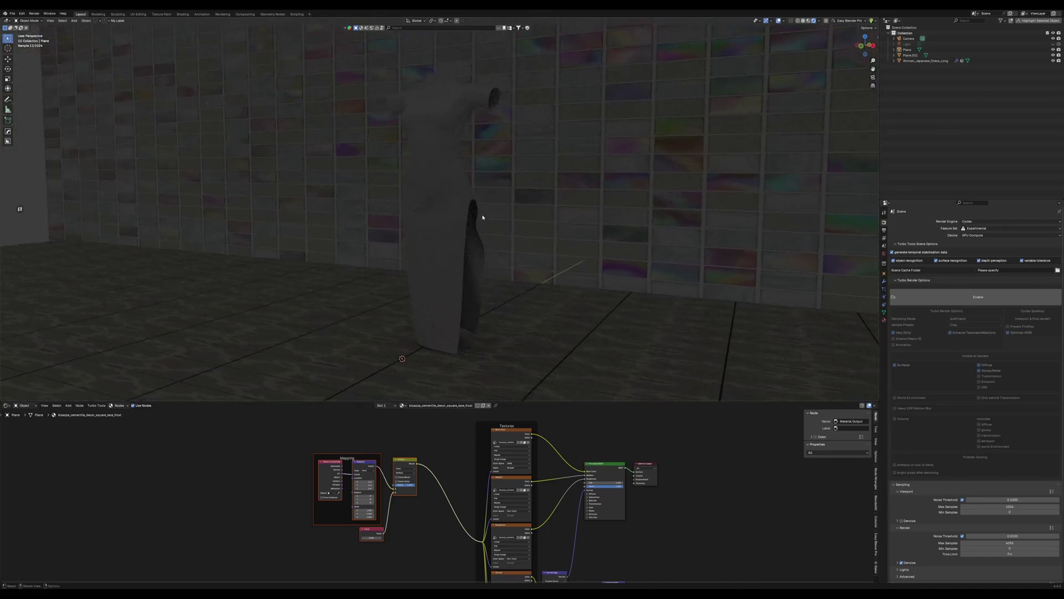
pyautogui.click(433, 187)
pyautogui.rightClick(422, 129)
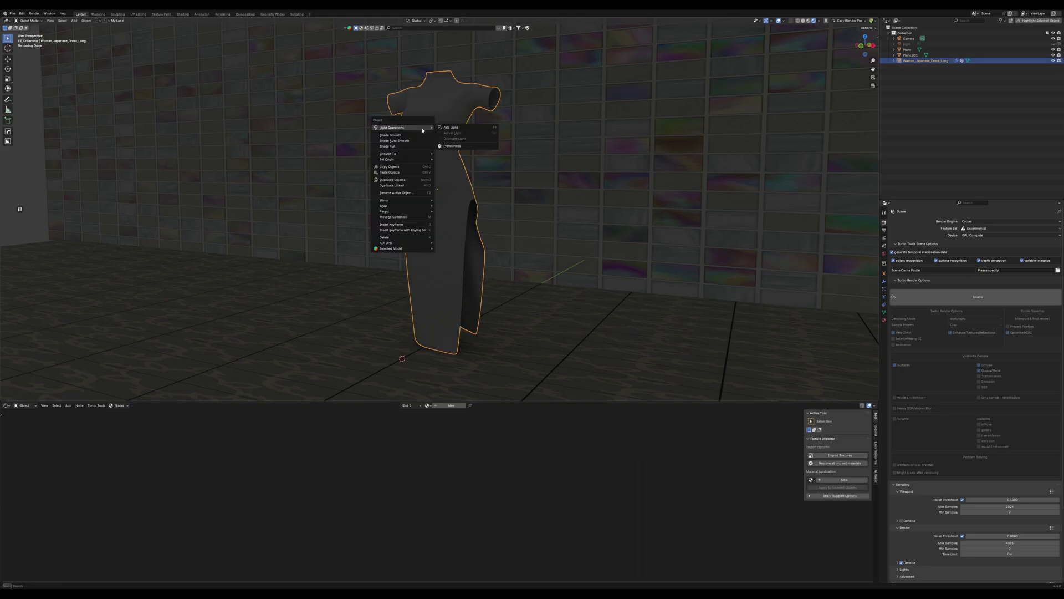
pyautogui.click(450, 128)
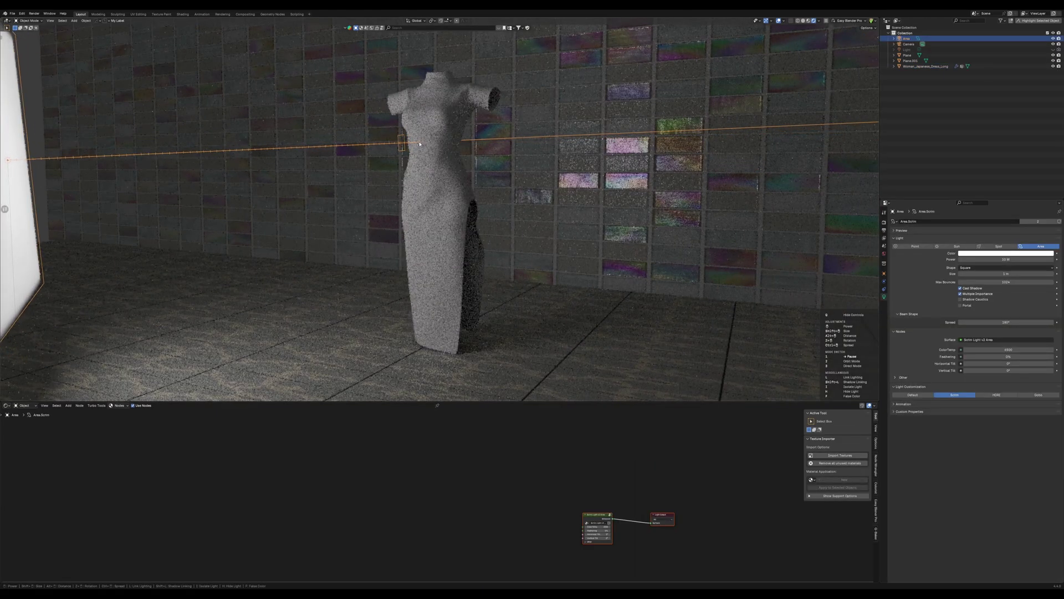
pyautogui.keyDown('alt'); pyautogui.scroll(2, 415, 147); pyautogui.keyUp('alt')
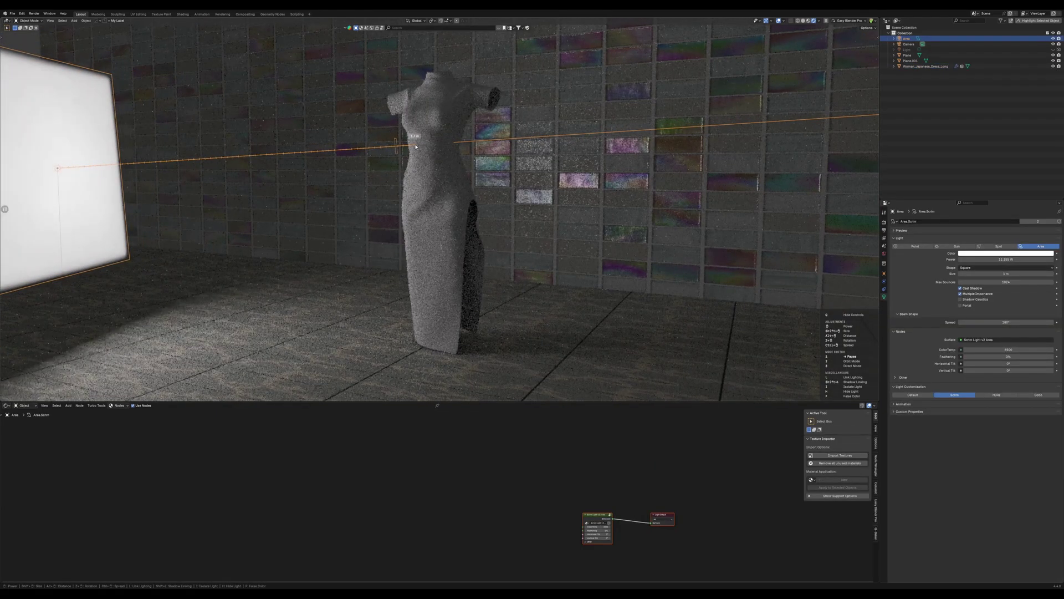
pyautogui.keyDown('alt'); pyautogui.scroll(4, 415, 146); pyautogui.keyUp('alt')
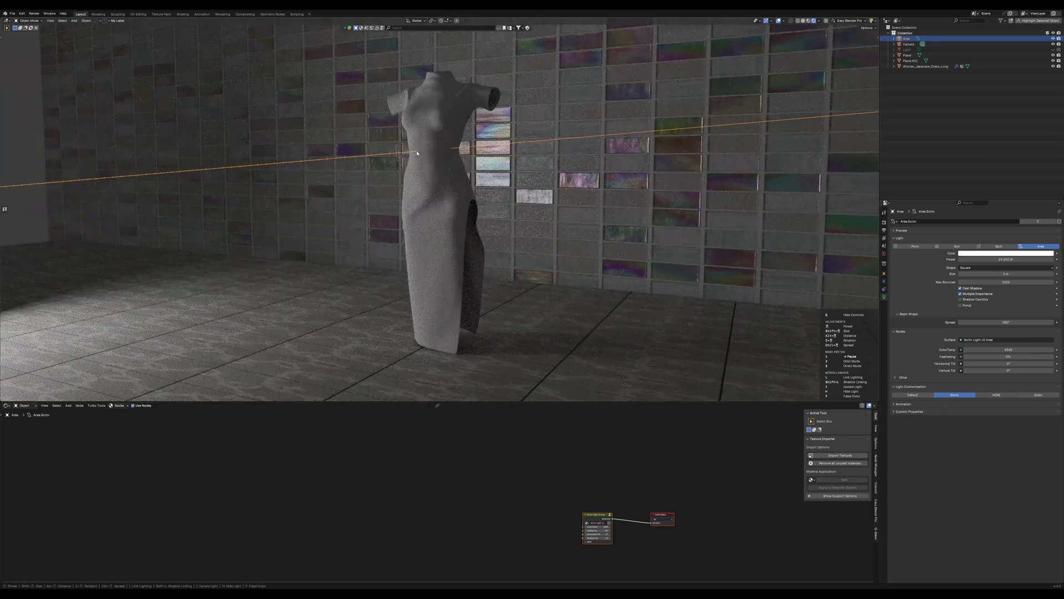
# Step: Reposition the area light around the dress in Direct and Orbit modes, reduce its power slightly, and confirm the placement
pyautogui.press('3')
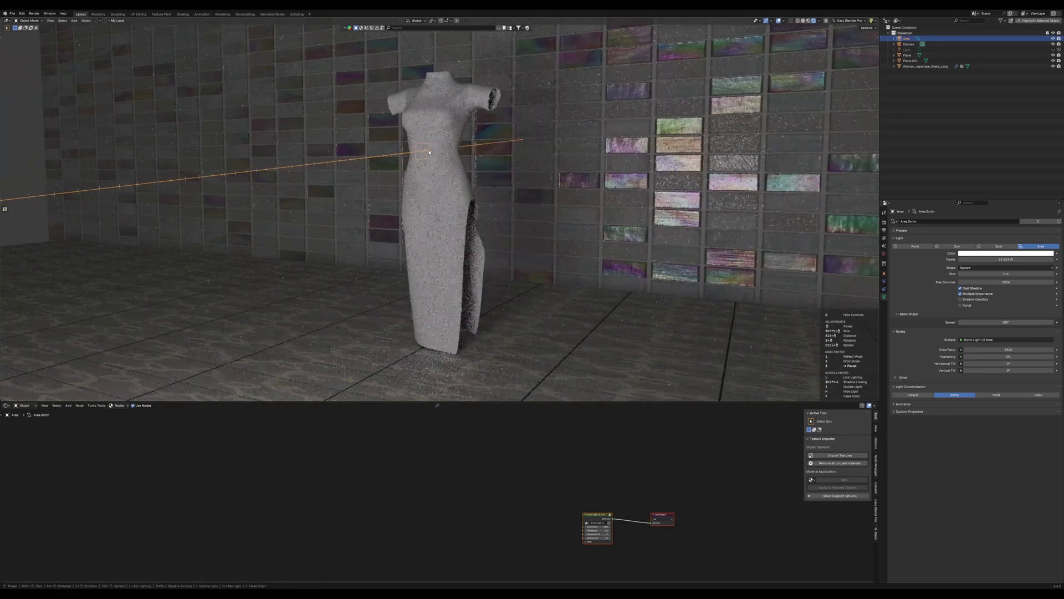
pyautogui.scroll(-1, 427, 135)
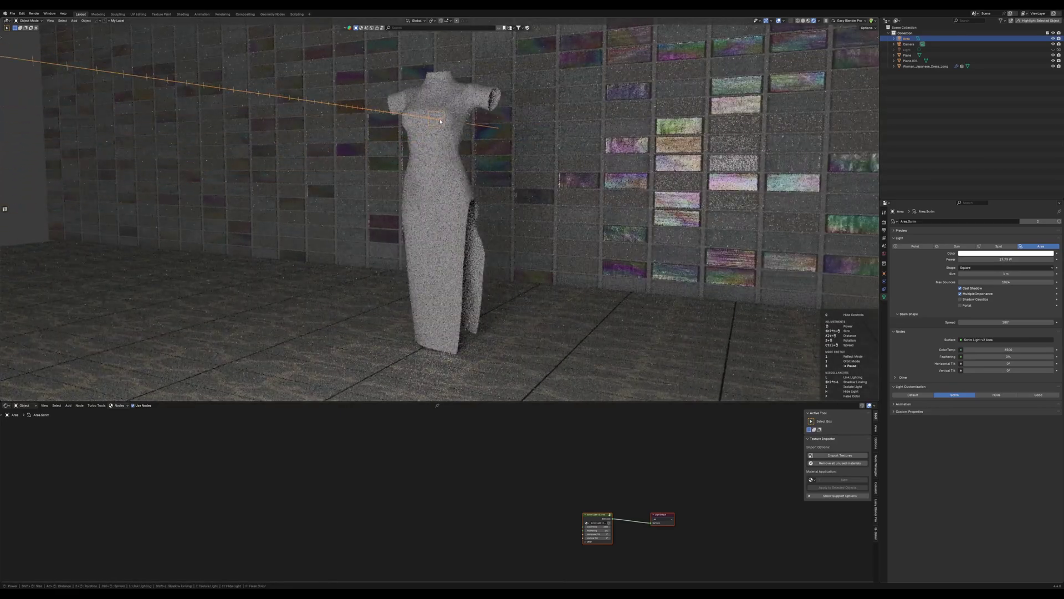
pyautogui.press('2')
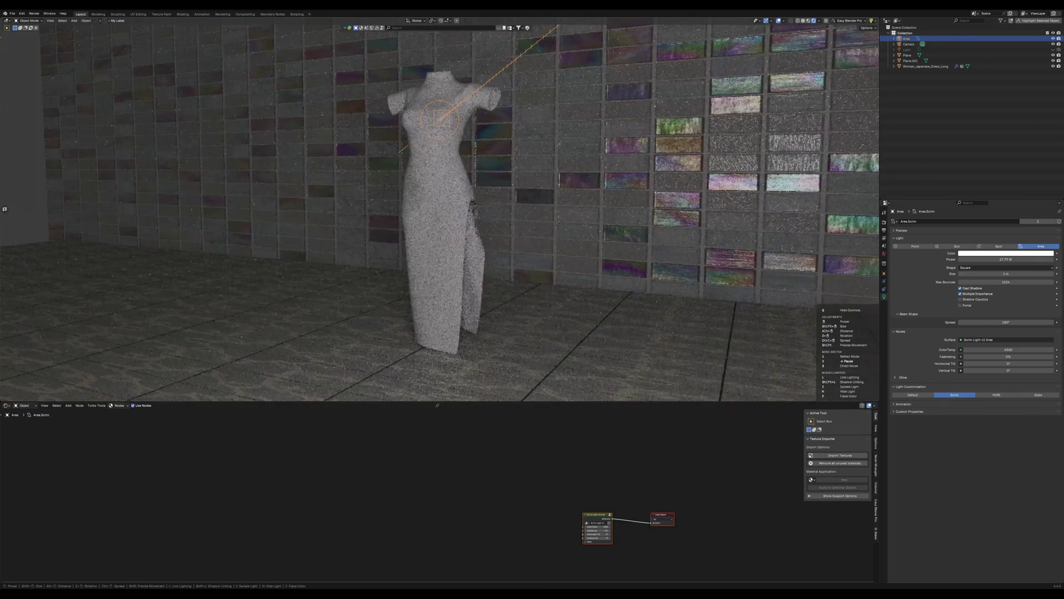
pyautogui.click(484, 145)
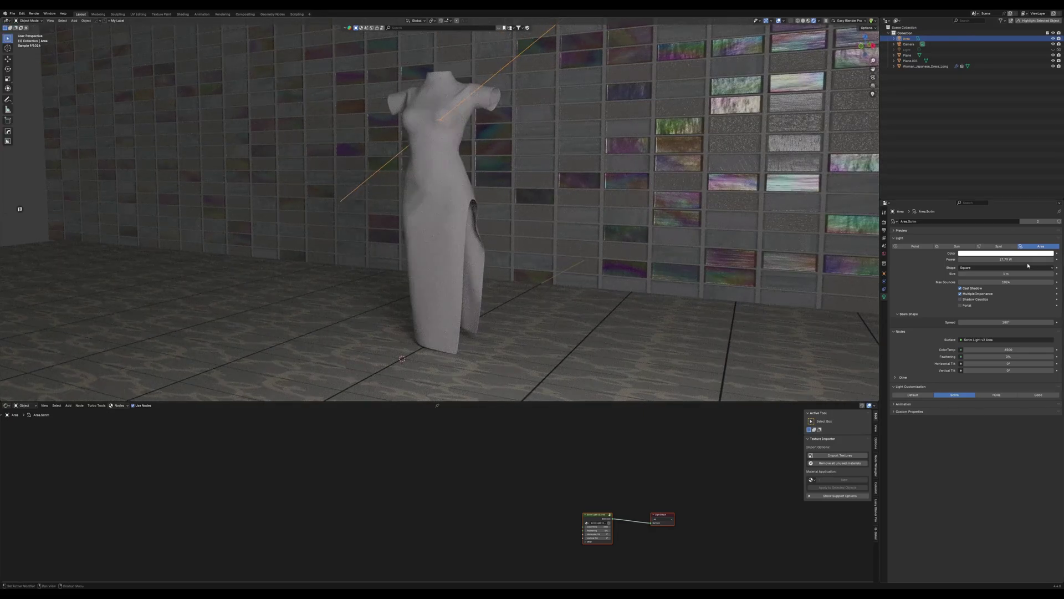
# Step: Enlarge the area light with a Square shape and raise its Feathering for a softer falloff
pyautogui.moveTo(1006, 273)
pyautogui.mouseDown()
pyautogui.moveTo(1042, 273)
pyautogui.moveTo(993, 273)
pyautogui.mouseUp()
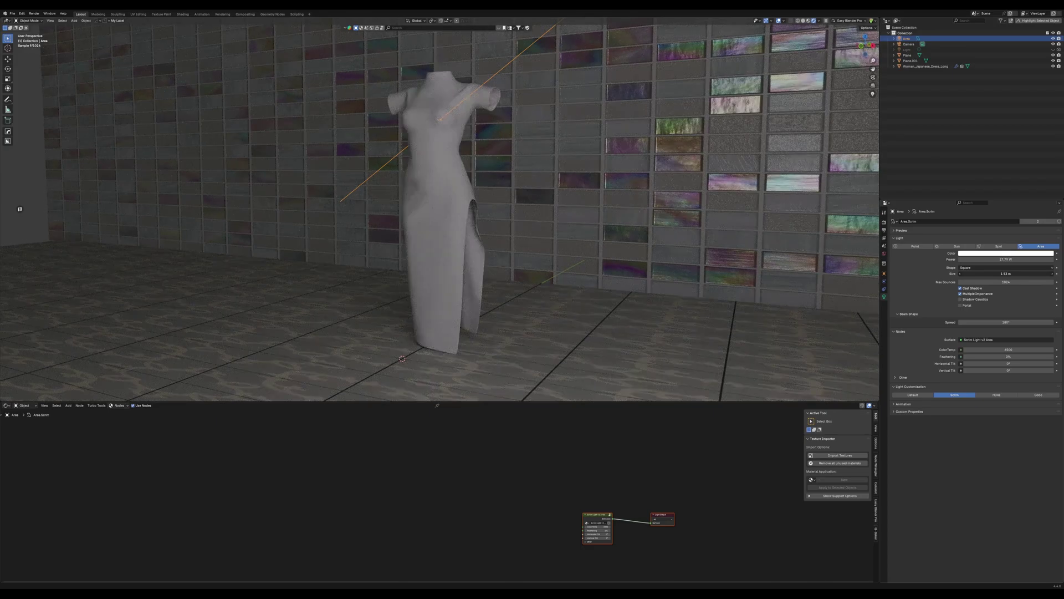
pyautogui.click(987, 267)
pyautogui.click(975, 292)
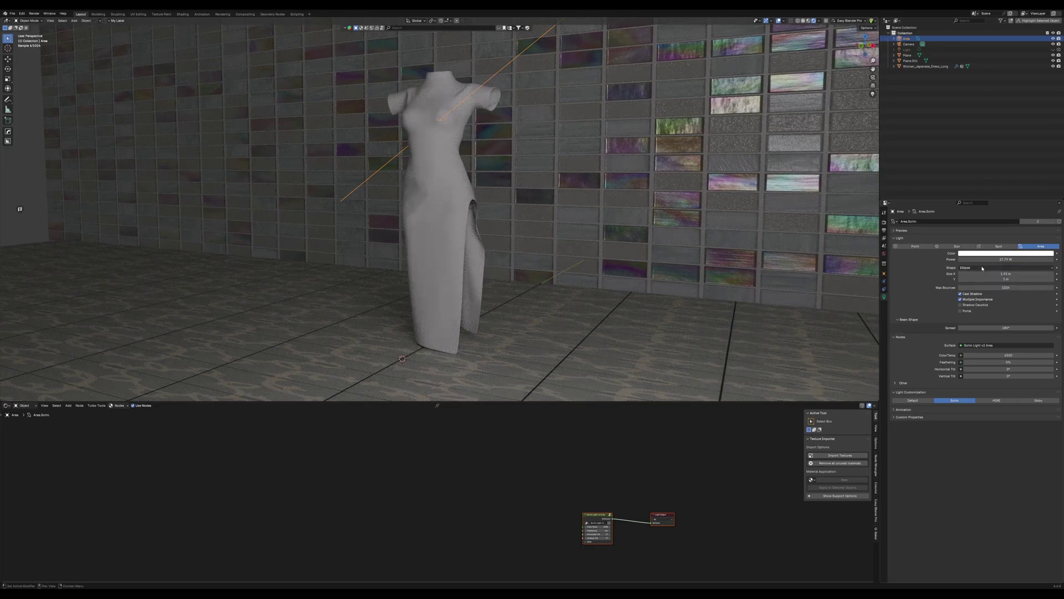
pyautogui.click(973, 268)
pyautogui.click(970, 274)
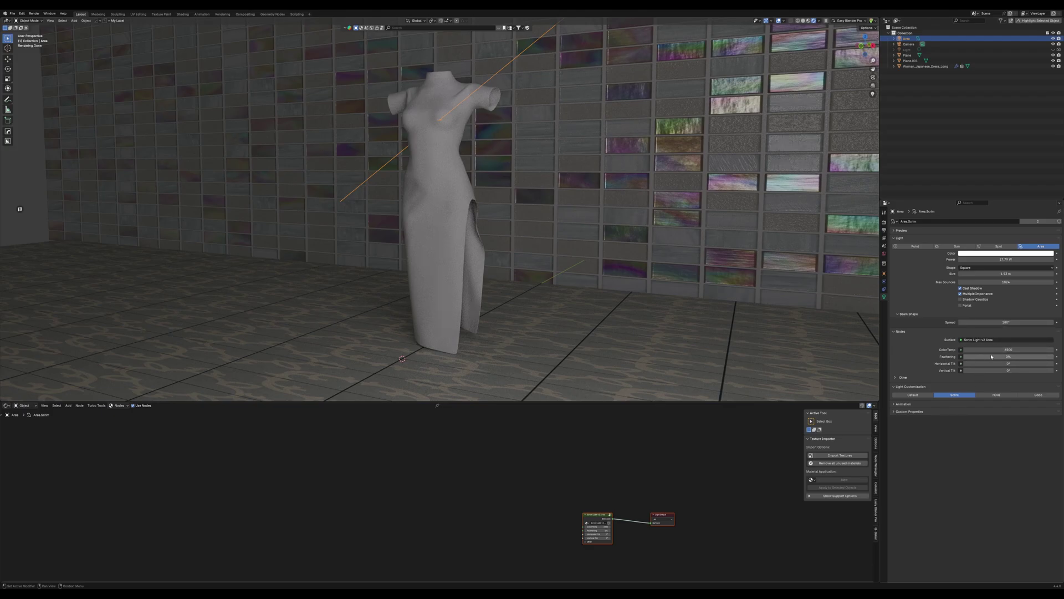
pyautogui.moveTo(991, 357)
pyautogui.mouseDown()
pyautogui.moveTo(1055, 356)
pyautogui.moveTo(1004, 356)
pyautogui.mouseUp()
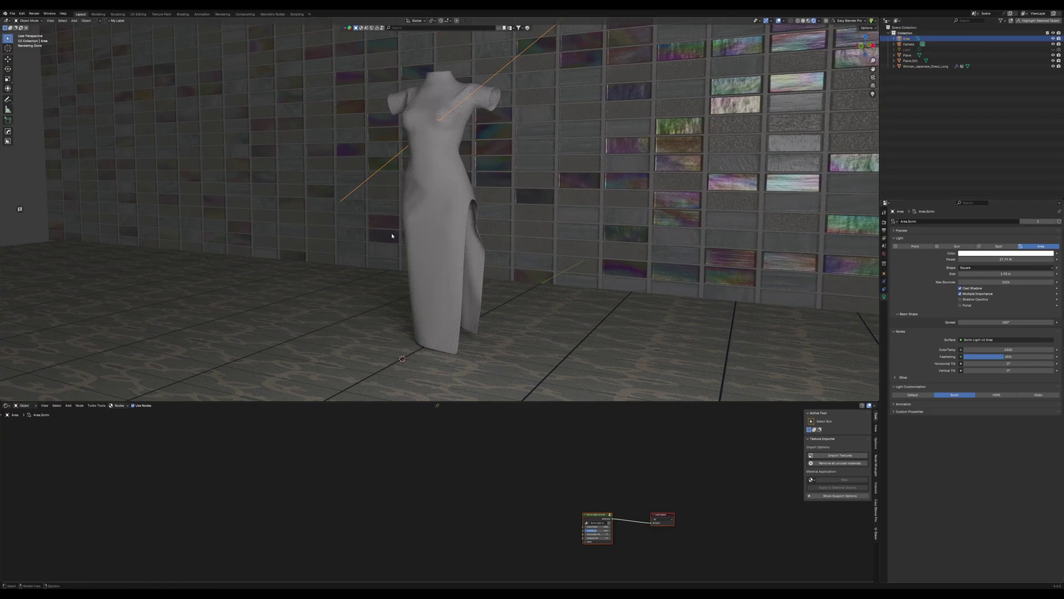
# Step: Add a second area light aimed at the dress through Light Operations and link its lighting to the dress
pyautogui.moveTo(422, 251); pyautogui.dragTo(464, 255, button='middle')
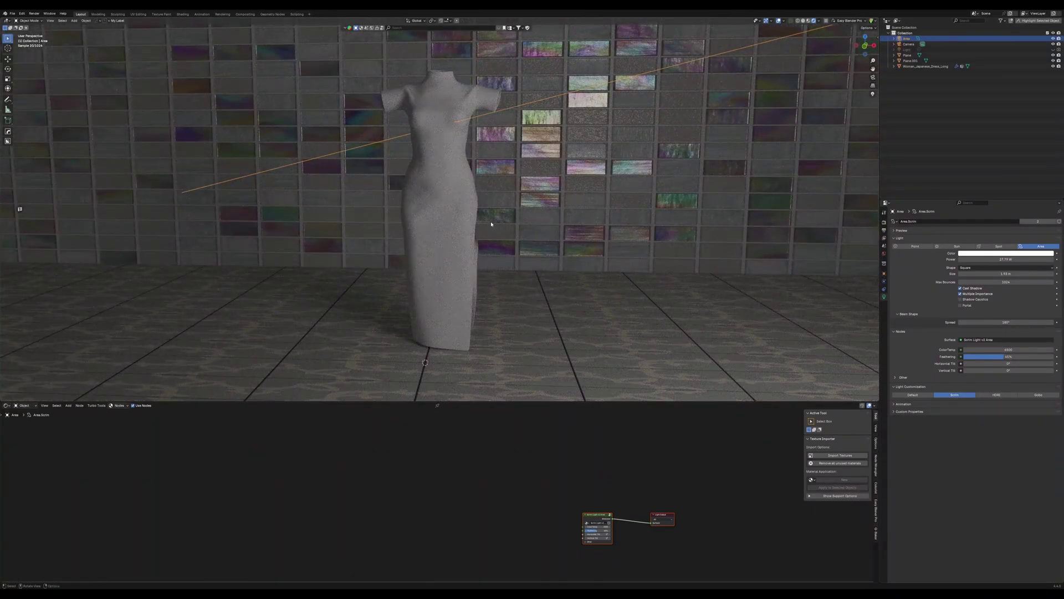
pyautogui.click(455, 95)
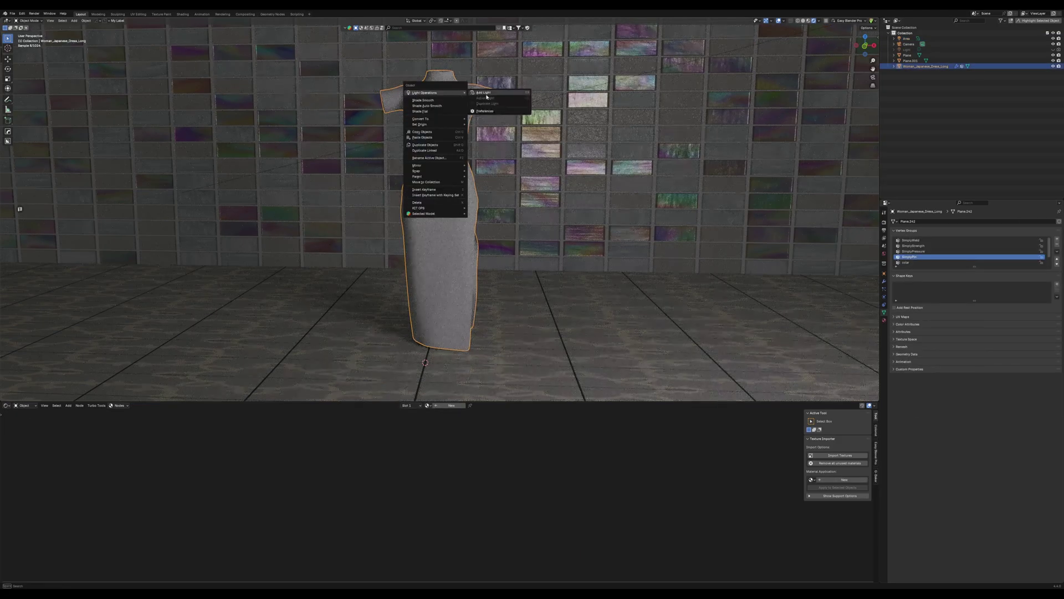
pyautogui.click(487, 95)
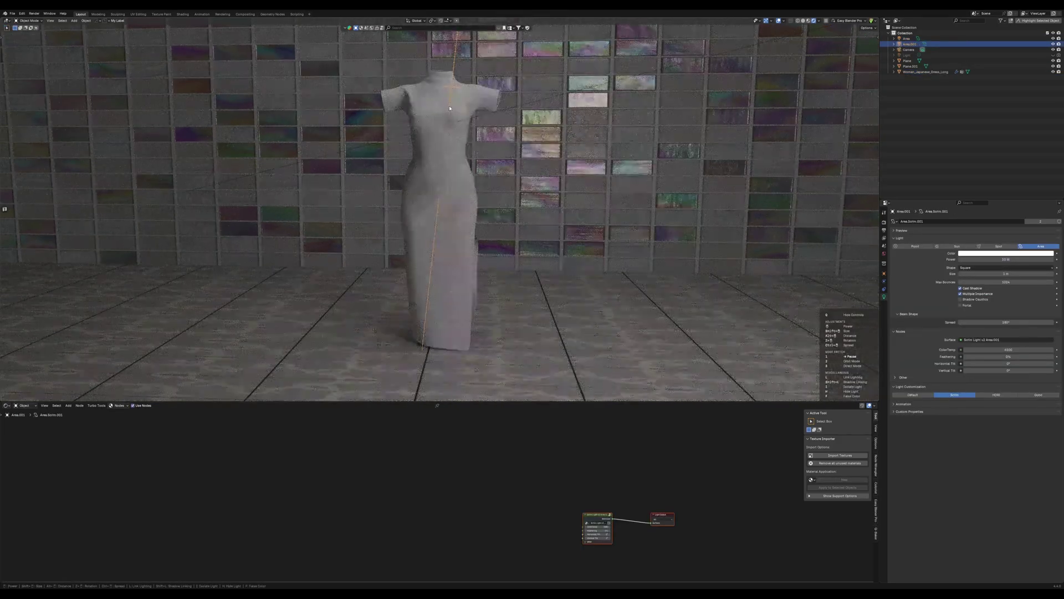
pyautogui.press('l')
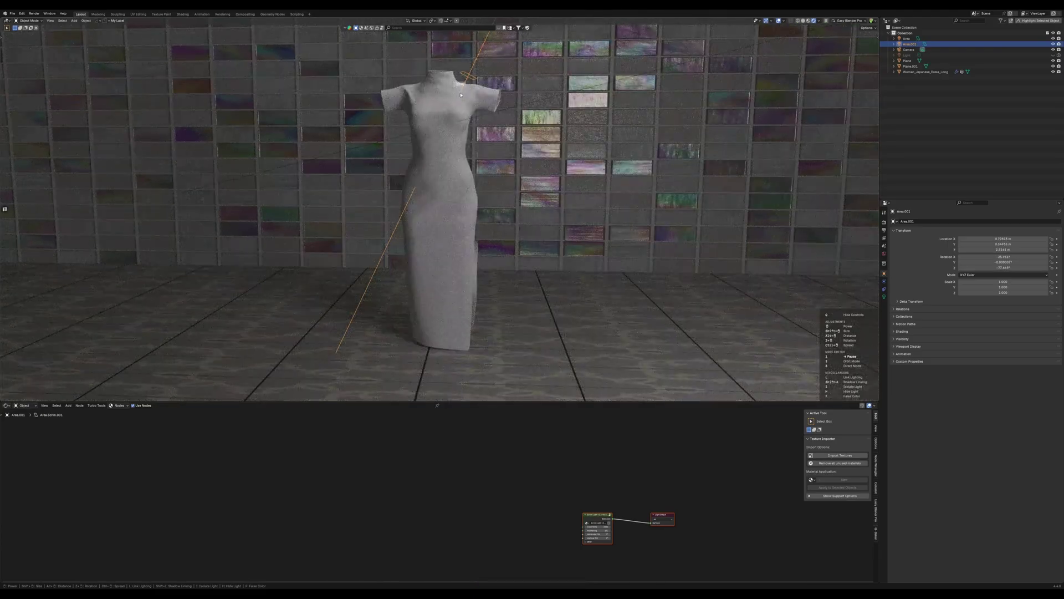
# Step: Adjust the second area light's distance, reposition it around the dress in Orbit mode, and confirm the placement
pyautogui.keyDown('alt'); pyautogui.scroll(-3, 461, 94); pyautogui.keyUp('alt')
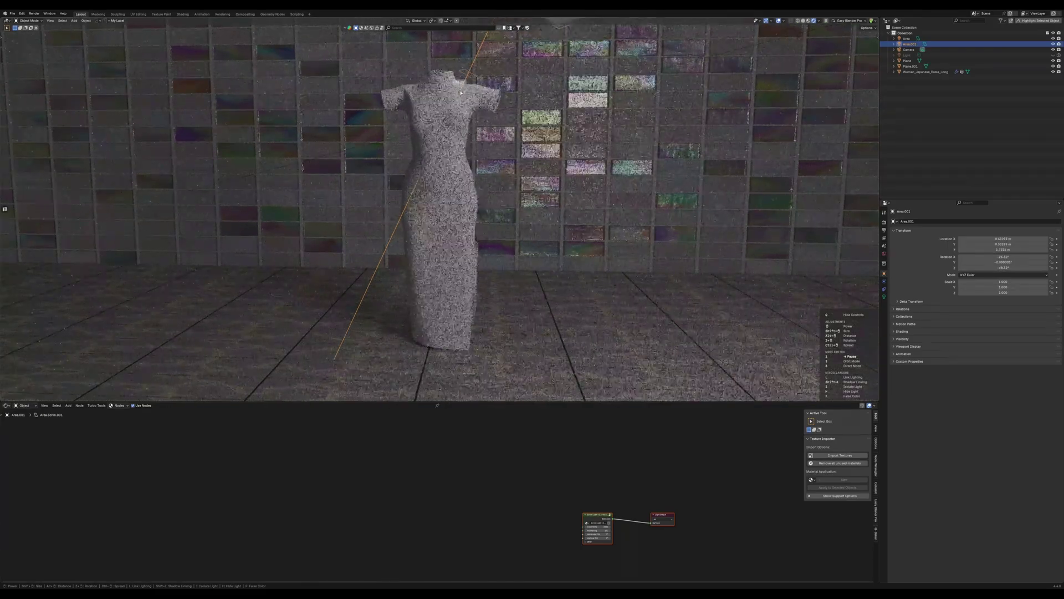
pyautogui.moveTo(460, 93); pyautogui.dragTo(471, 94)
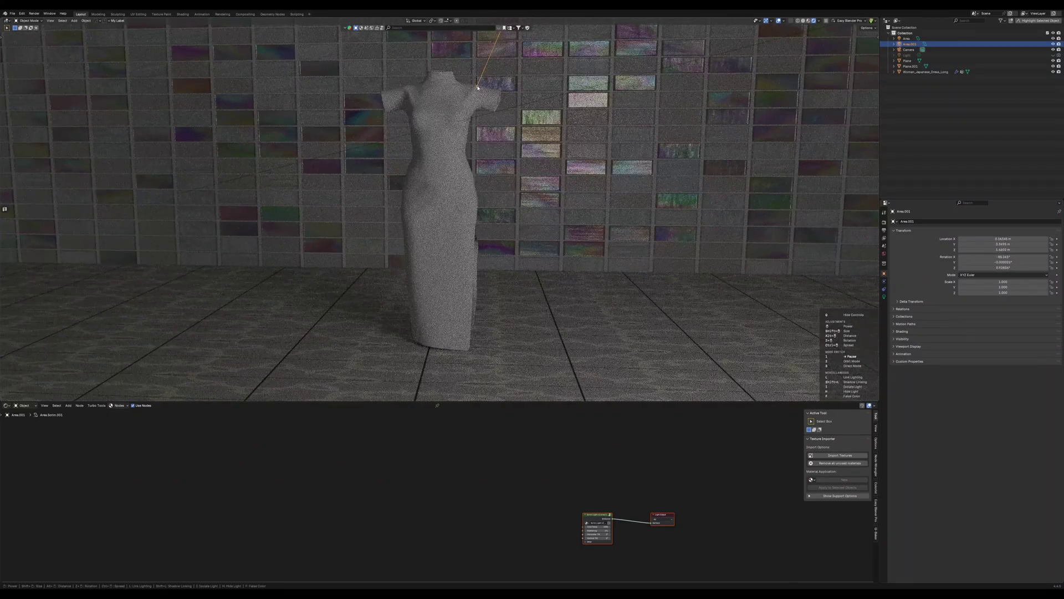
pyautogui.press('2')
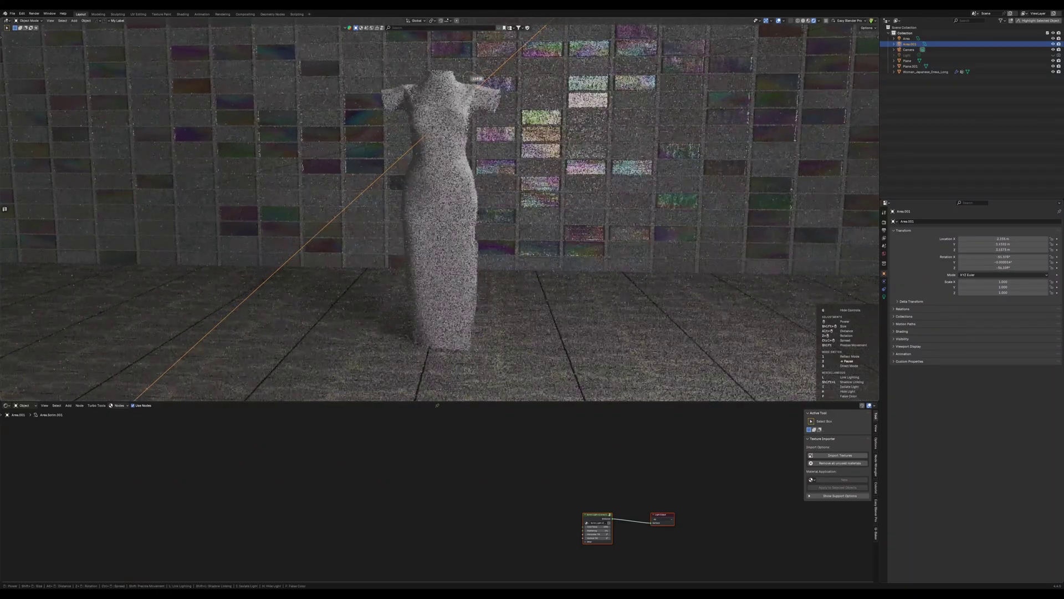
pyautogui.click(675, 193)
# Step: Adjust the second light's power, switch its customization to HDRI, and choose a caustics-like pattern as its texture
pyautogui.moveTo(473, 257); pyautogui.dragTo(501, 102, button='middle')
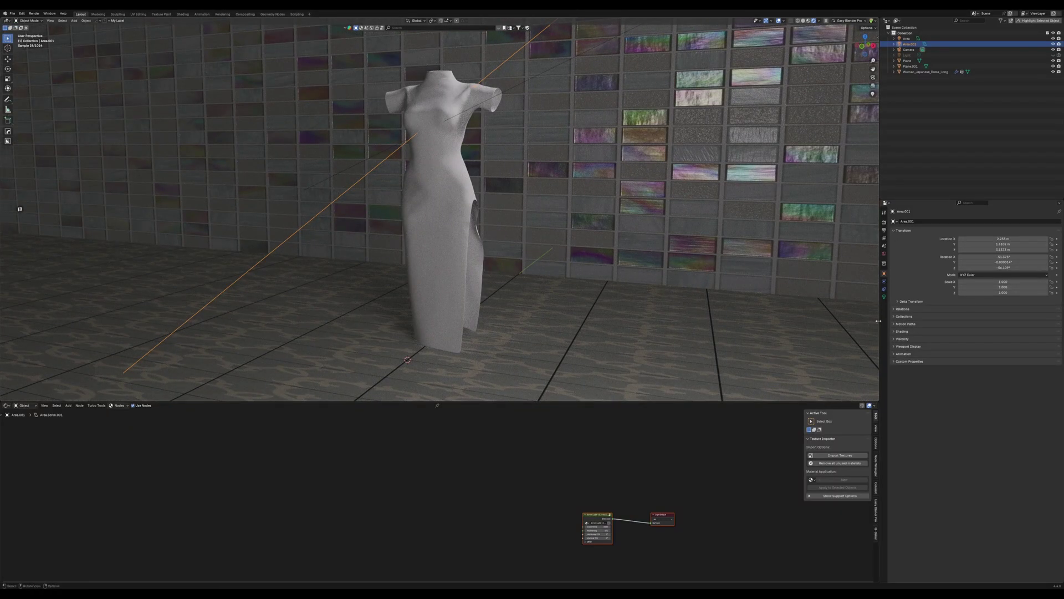
pyautogui.click(883, 296)
pyautogui.moveTo(1026, 260); pyautogui.dragTo(1011, 261)
pyautogui.click(996, 394)
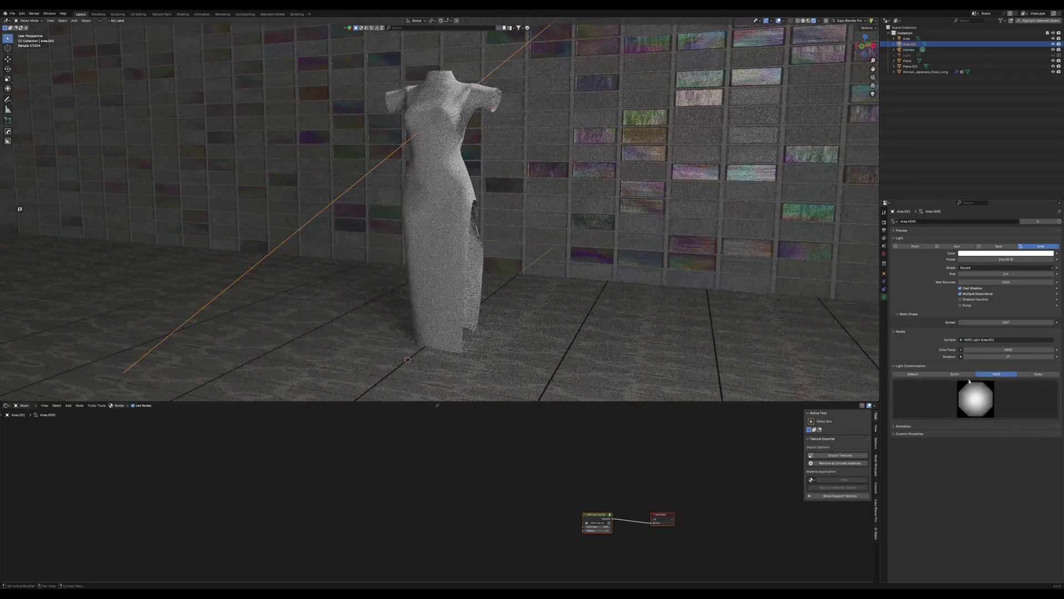
pyautogui.click(964, 388)
pyautogui.click(905, 241)
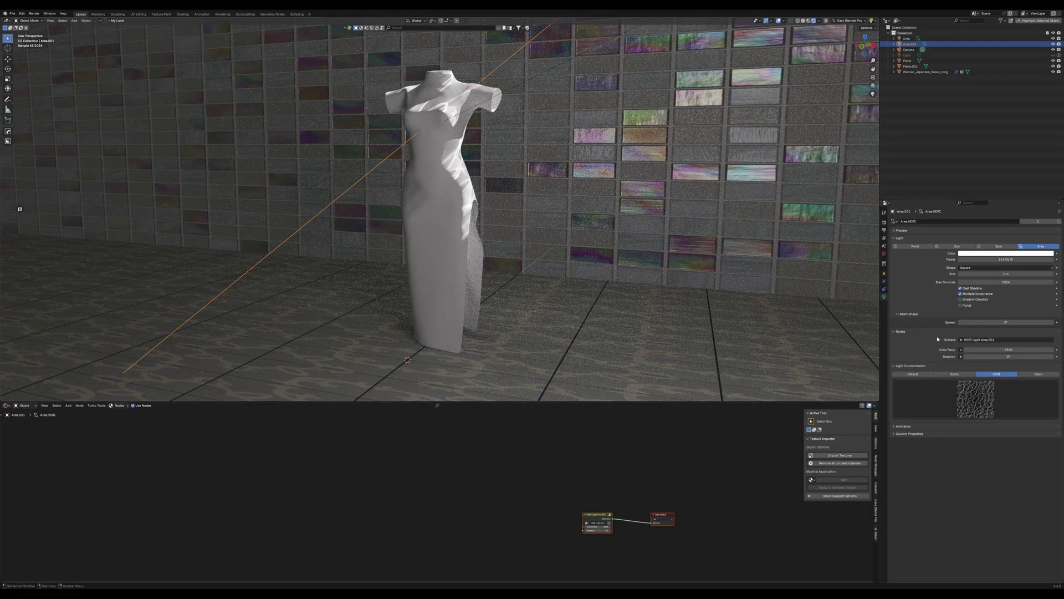
# Step: Rotate the HDRI pattern slightly, reduce the second light's size a little, and save the file
pyautogui.moveTo(1008, 357); pyautogui.dragTo(1016, 356)
pyautogui.moveTo(963, 273)
pyautogui.mouseDown()
pyautogui.moveTo(984, 273)
pyautogui.moveTo(956, 273)
pyautogui.mouseUp()
pyautogui.hotkey('ctrl', 's')
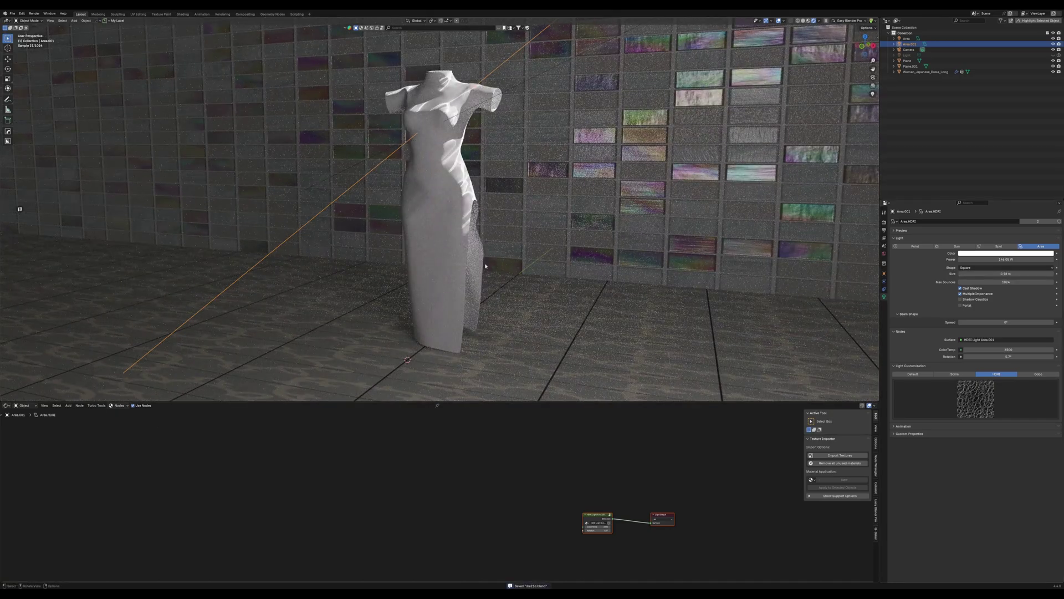
# Step: Check the dress lighting through the camera, then select the scene camera and move it freely to a new position
pyautogui.moveTo(442, 214); pyautogui.dragTo(453, 214, button='middle')
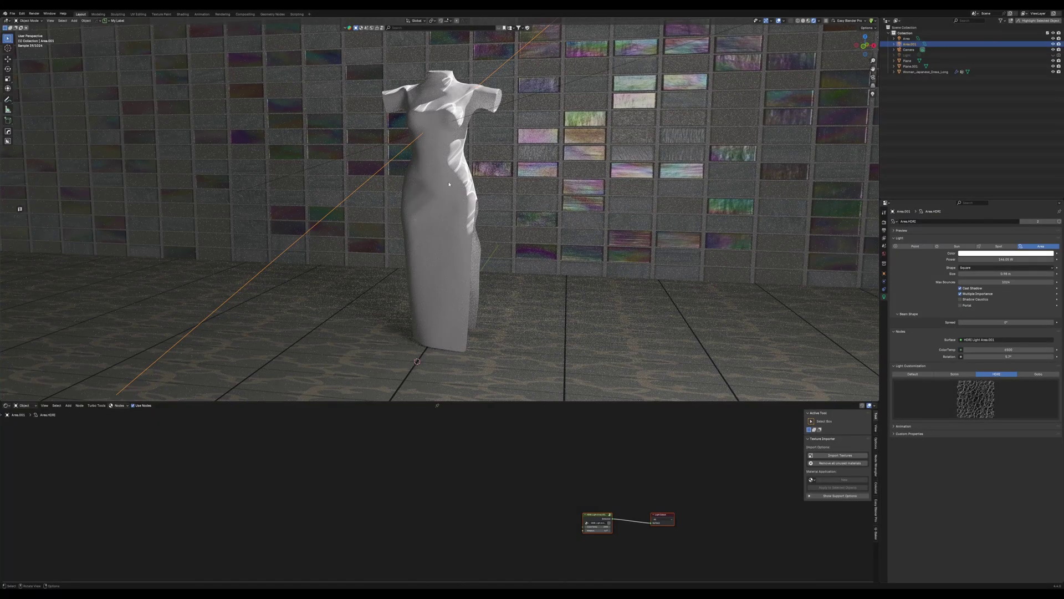
pyautogui.moveTo(447, 184); pyautogui.dragTo(438, 185, button='middle')
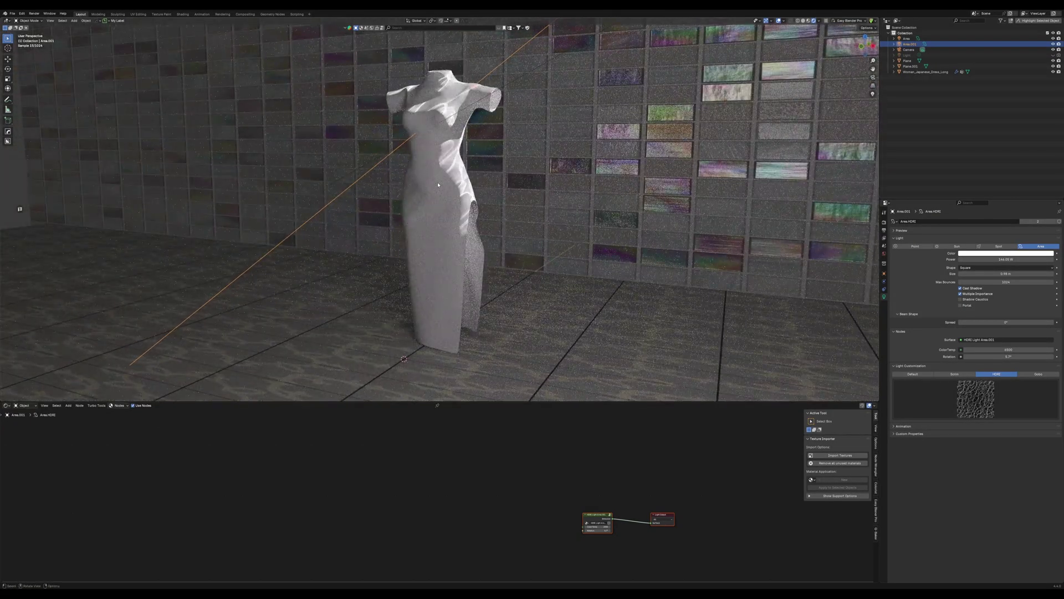
pyautogui.moveTo(461, 184); pyautogui.dragTo(453, 185, button='middle')
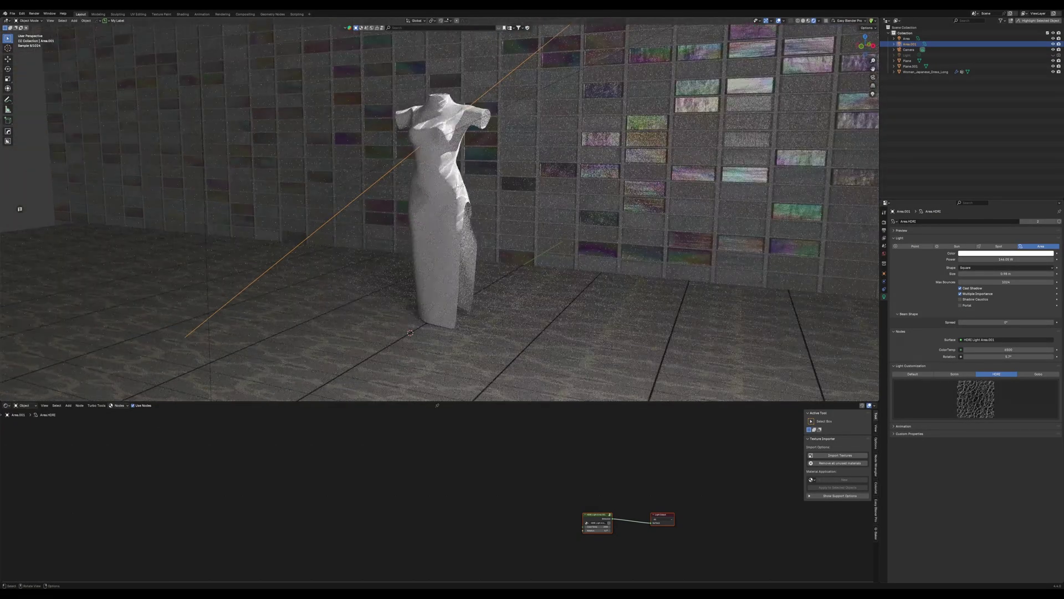
pyautogui.scroll(-6, 565, 187)
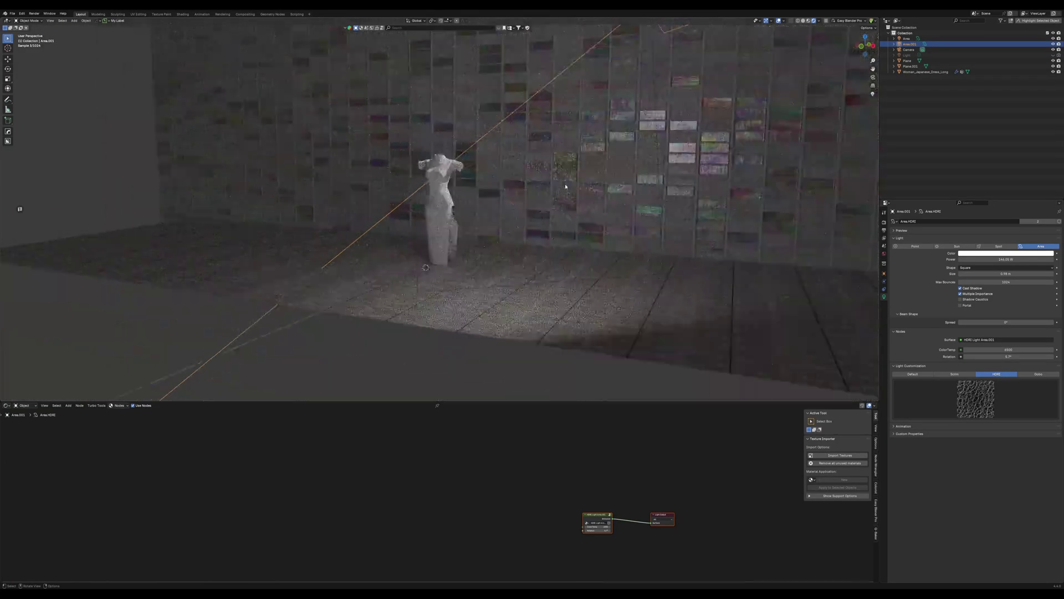
pyautogui.scroll(2, 546, 158)
pyautogui.press('KP_0')
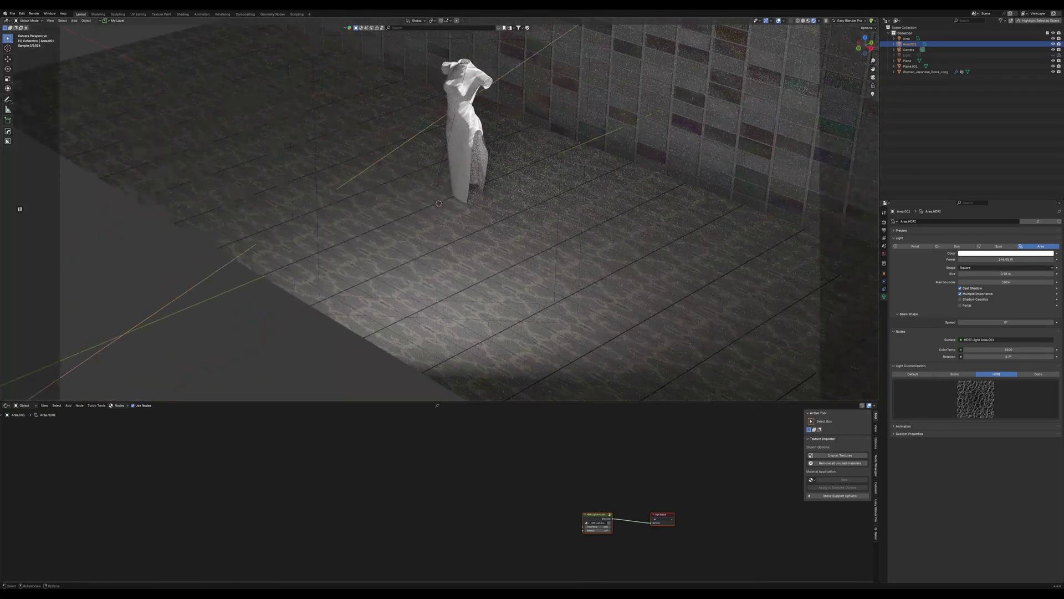
pyautogui.press('KP_Decimal')
pyautogui.click(943, 51)
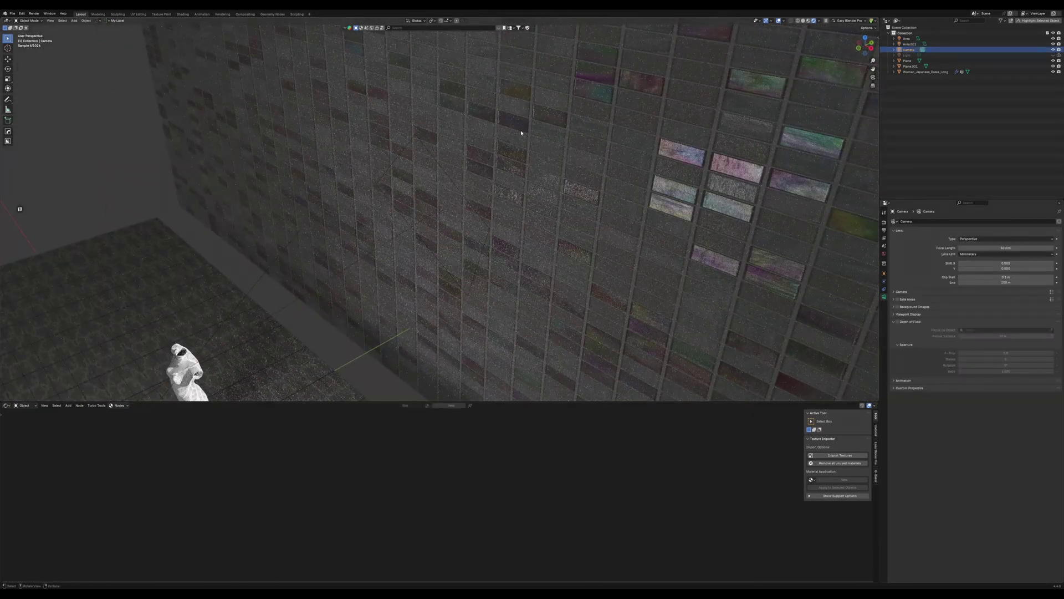
pyautogui.press('KP_Decimal')
pyautogui.moveTo(333, 191); pyautogui.dragTo(409, 201, button='middle')
pyautogui.press('g')
pyautogui.click(83, 199)
pyautogui.moveTo(61, 199); pyautogui.dragTo(129, 204, button='middle')
pyautogui.scroll(-5, 133, 207)
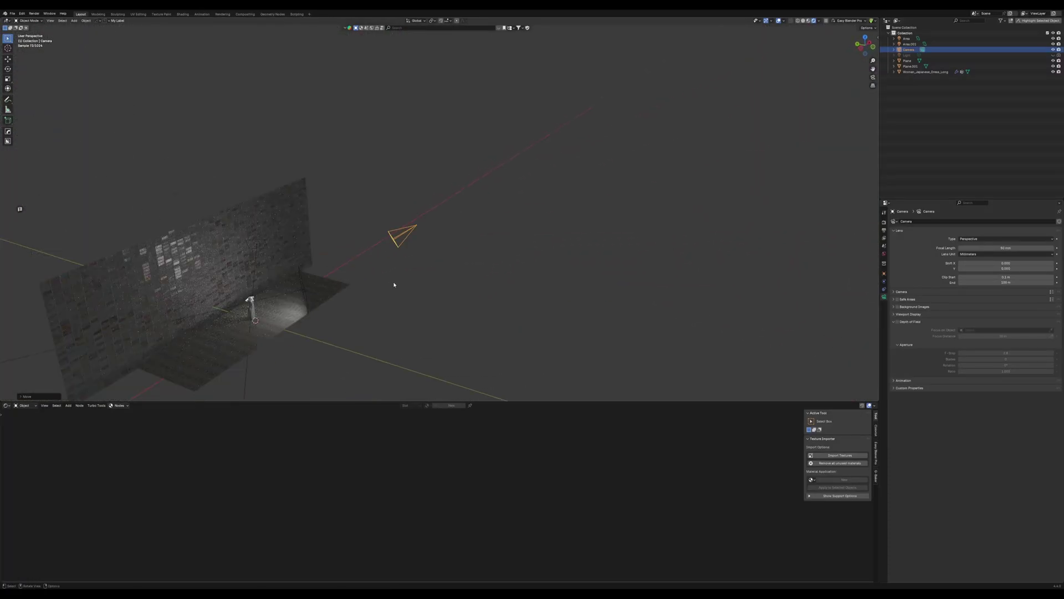
# Step: Move the camera along the Y axis and then the X axis, and view the scene through it
pyautogui.press('g')
pyautogui.press('z')
pyautogui.press('y')
pyautogui.click(354, 330)
pyautogui.moveTo(354, 331)
pyautogui.mouseDown(button='middle')
pyautogui.moveTo(309, 314)
pyautogui.moveTo(347, 328)
pyautogui.mouseUp(button='middle')
pyautogui.scroll(3, 347, 327)
pyautogui.press('g')
pyautogui.press('z')
pyautogui.press('x')
pyautogui.click(273, 268)
pyautogui.press('KP_0')
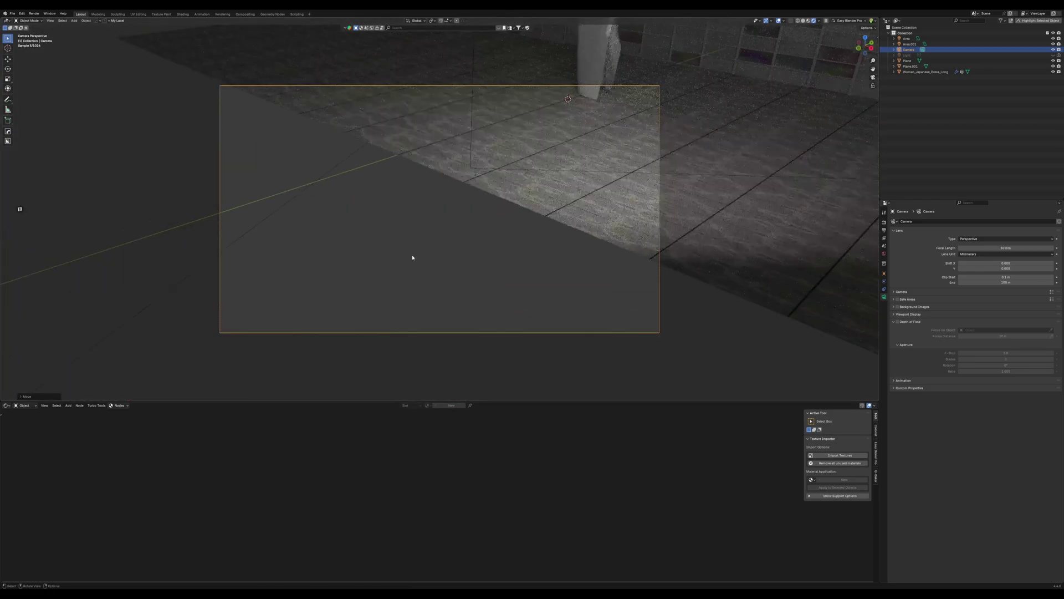
# Step: Move the camera to bring the whole dress into frame and rotate it slightly about the Z axis
pyautogui.press('g')
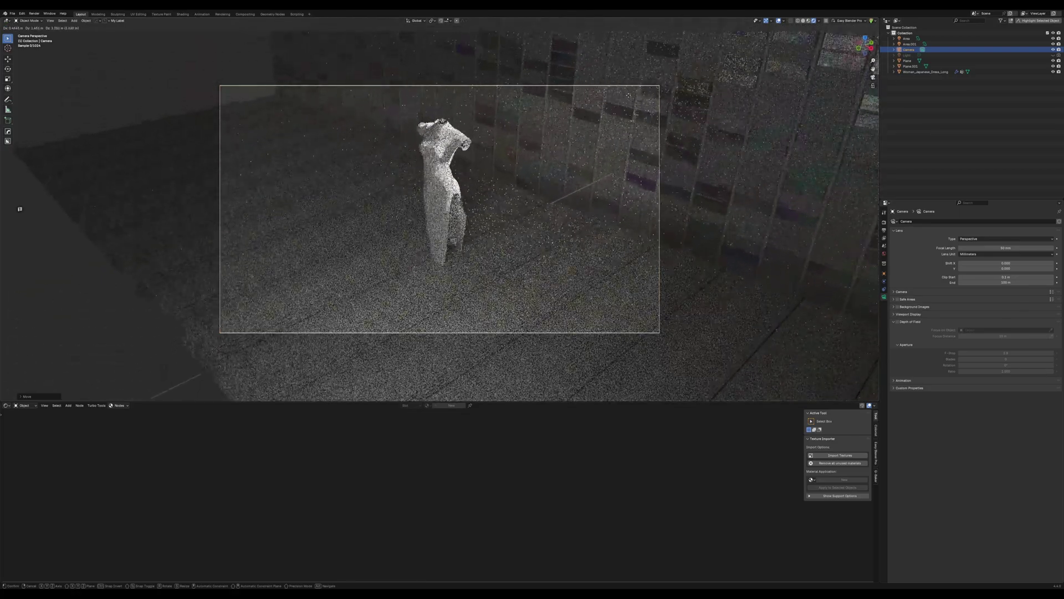
pyautogui.click(613, 81)
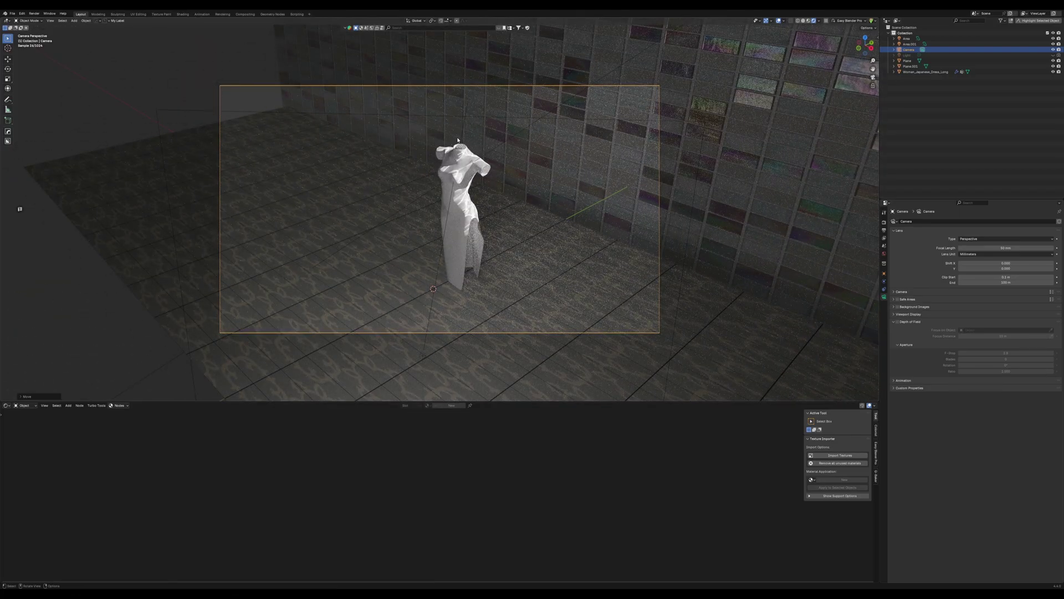
pyautogui.press('r')
pyautogui.press('z')
pyautogui.click(427, 131)
# Step: Shift the camera along the X and Z axes to refine the framing of the dress
pyautogui.press('g')
pyautogui.press('x')
pyautogui.click(337, 117)
pyautogui.press('g')
pyautogui.press('z')
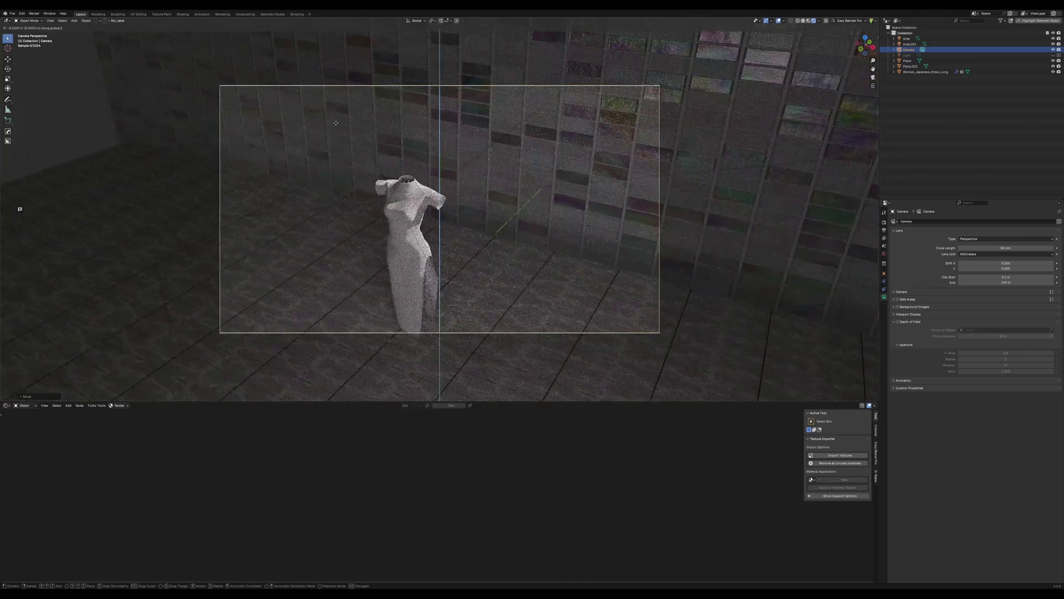
pyautogui.click(347, 166)
# Step: Rotate the camera about the Y axis and then the X axis to adjust its tilt
pyautogui.press('r')
pyautogui.press('y')
pyautogui.click(349, 161)
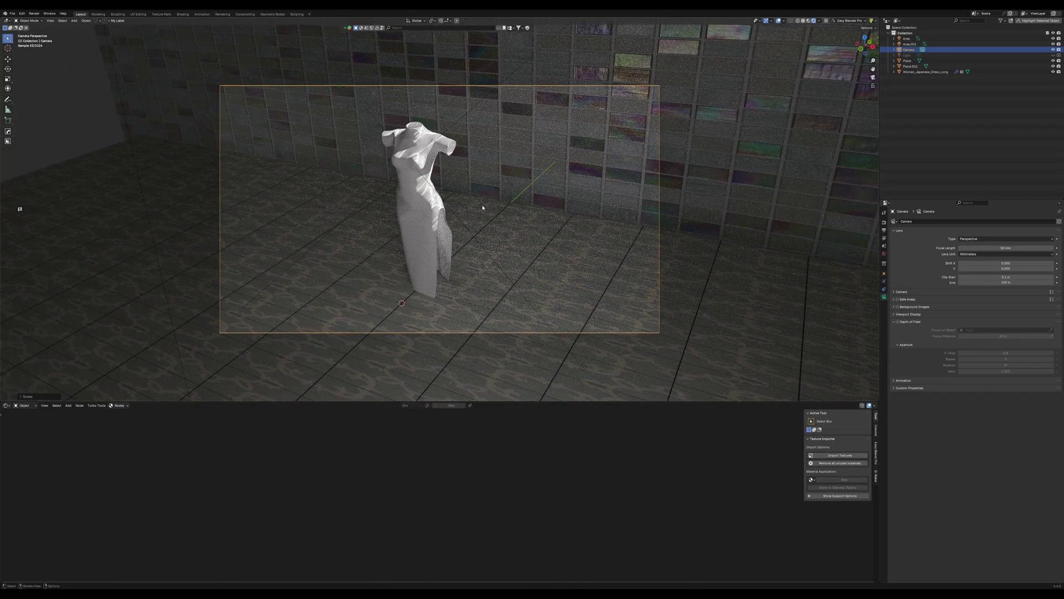
pyautogui.press('r')
pyautogui.press('x')
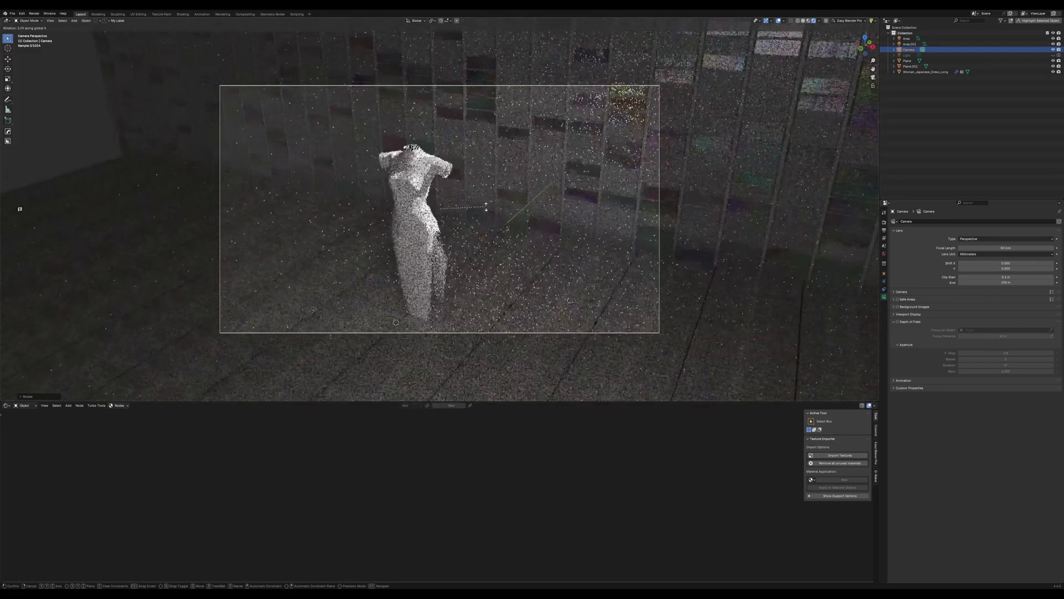
pyautogui.click(486, 207)
# Step: Increase the camera's focal length for a close-up, move it along Z to frame the upper dress, and save the file
pyautogui.scroll(3, 486, 209)
pyautogui.scroll(-1, 486, 209)
pyautogui.moveTo(1005, 247); pyautogui.dragTo(1051, 248)
pyautogui.press('g')
pyautogui.press('z')
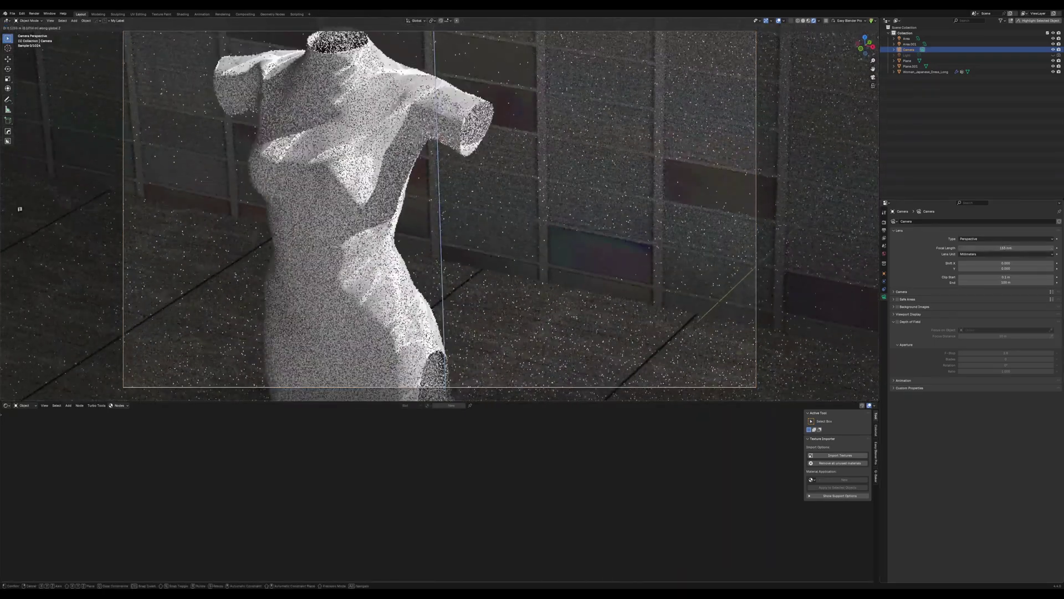
pyautogui.click(408, 224)
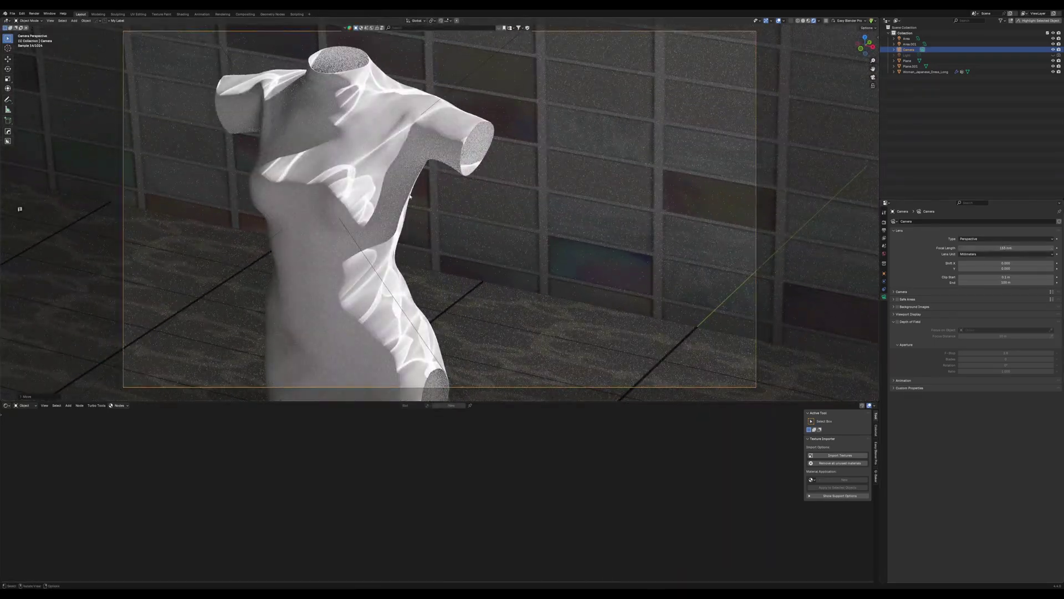
pyautogui.hotkey('ctrl', 's')
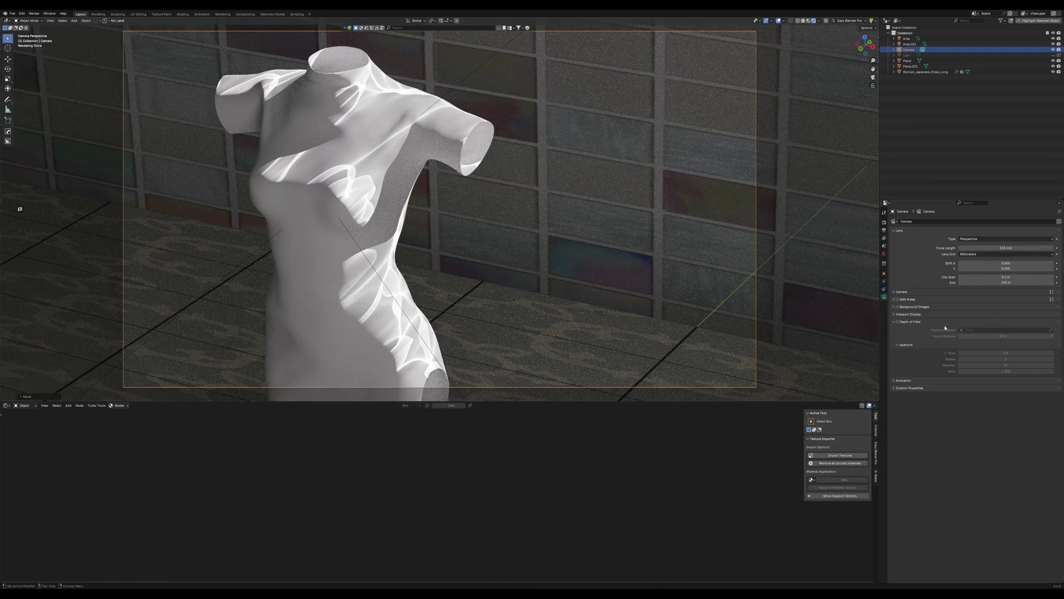
# Step: Enable the camera's Depth of Field, focus it on Woman_Japanese_Dress_Long, and raise the F-Stop to soften the background blur less
pyautogui.click(897, 321)
pyautogui.click(1051, 330)
pyautogui.click(363, 190)
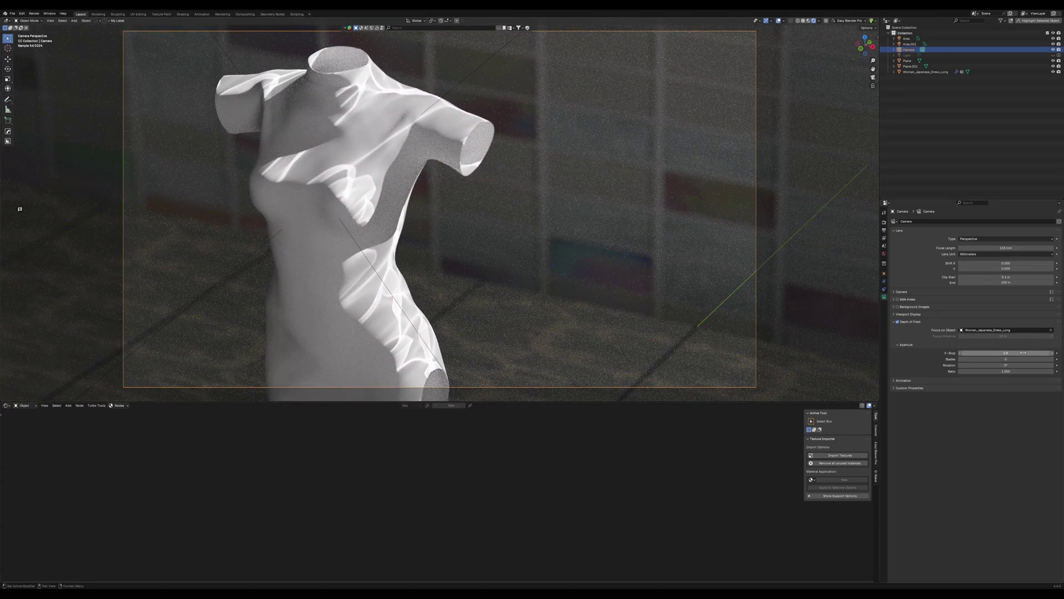
pyautogui.moveTo(1015, 353); pyautogui.dragTo(977, 353)
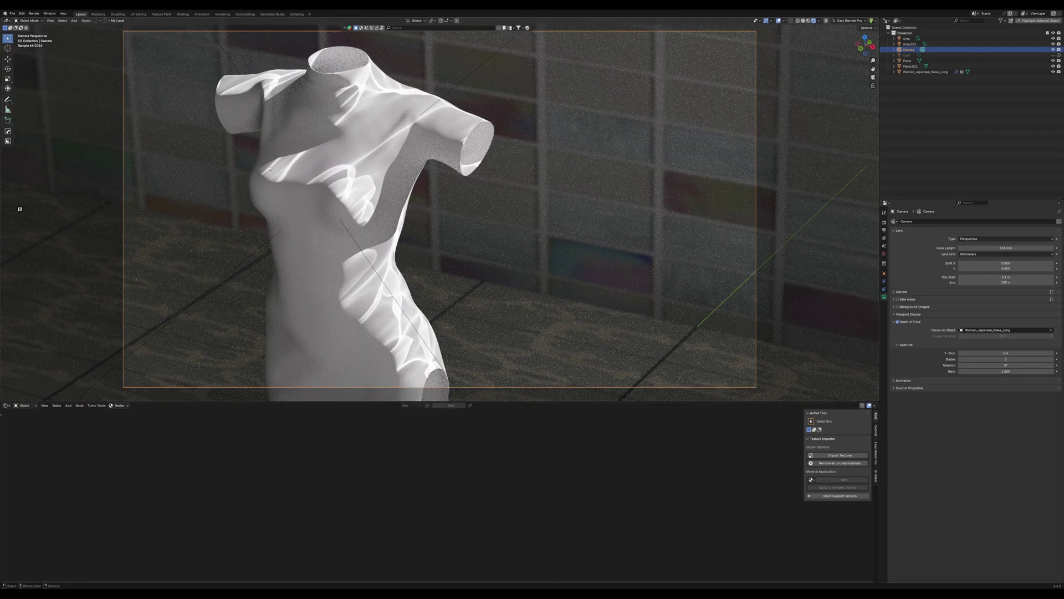
# Step: Switch the lower editor to the Asset Browser and browse the asset library containing fabrics, beds and couches
pyautogui.click(6, 406)
pyautogui.click(191, 439)
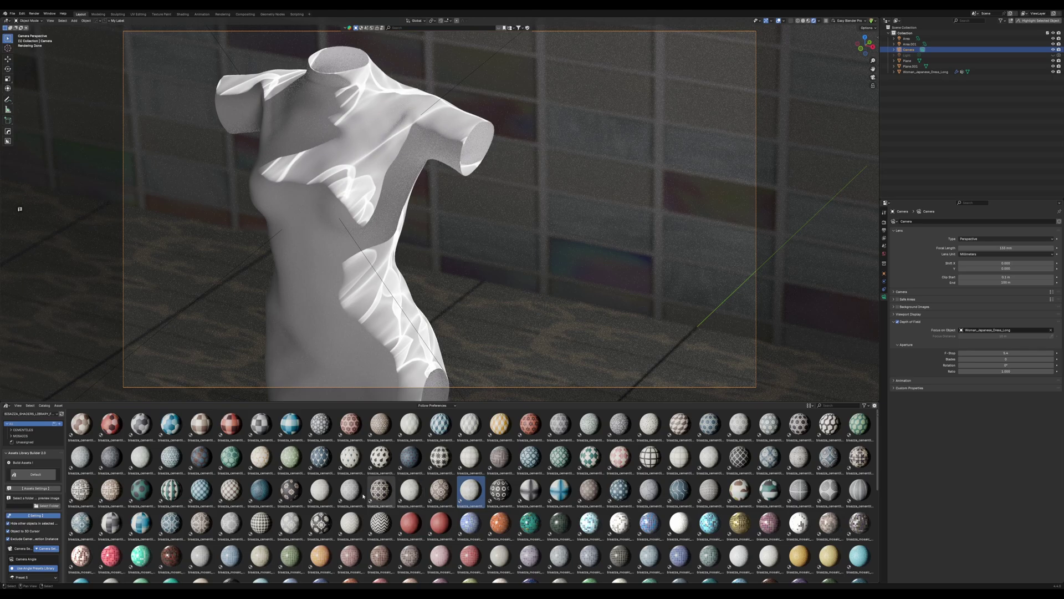
pyautogui.click(31, 413)
pyautogui.click(20, 512)
pyautogui.scroll(-3, 471, 496)
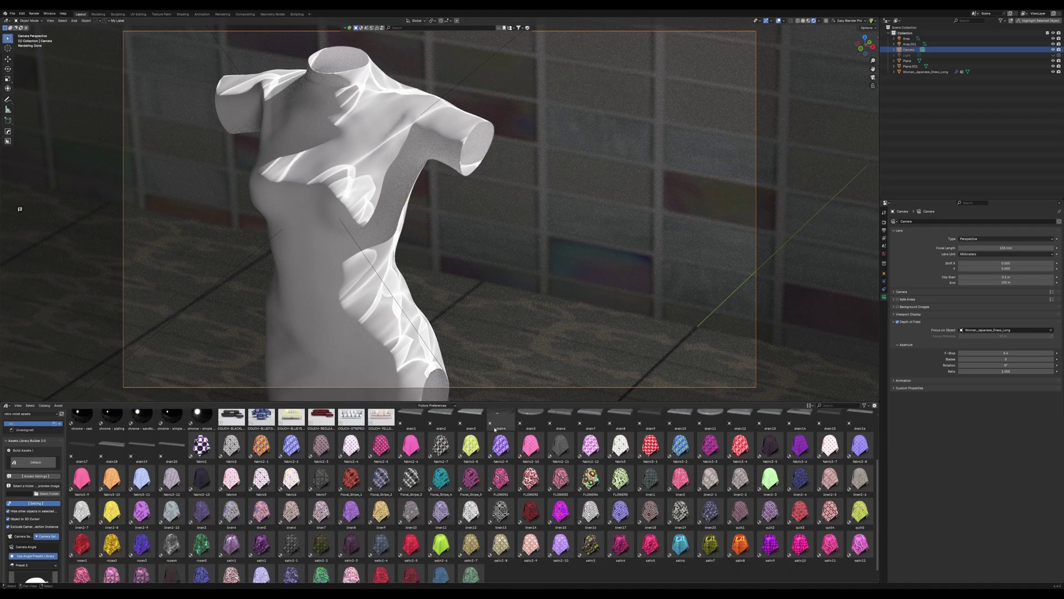
pyautogui.scroll(1, 403, 443)
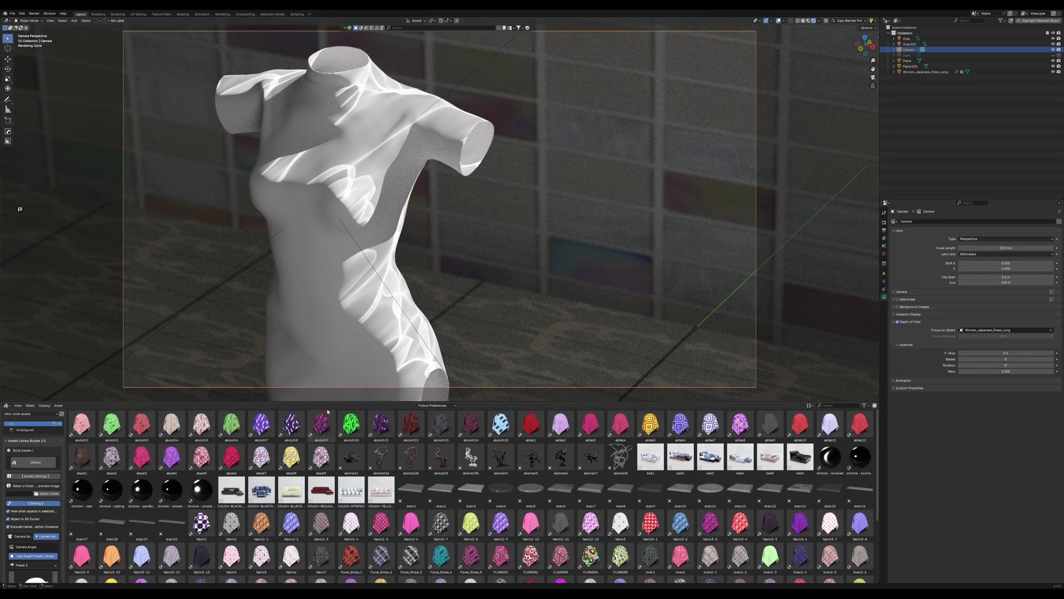
# Step: Add the COUCH-YELLOWPINK asset to the scene and lower it along the Z axis onto the floor
pyautogui.moveTo(388, 502); pyautogui.dragTo(463, 290)
pyautogui.scroll(-4, 464, 290)
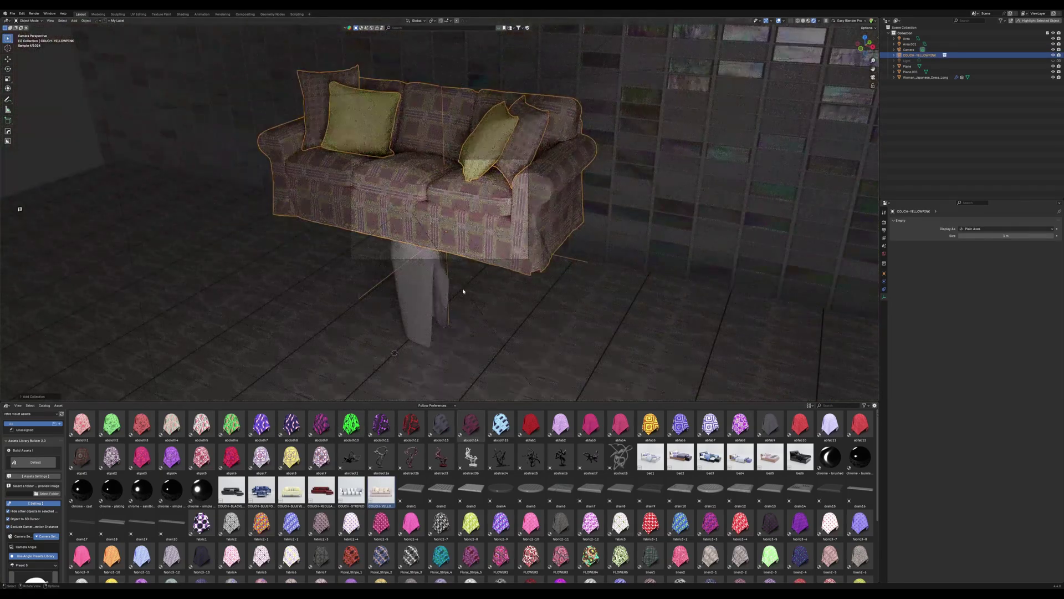
pyautogui.press('g')
pyautogui.press('z')
pyautogui.click(465, 361)
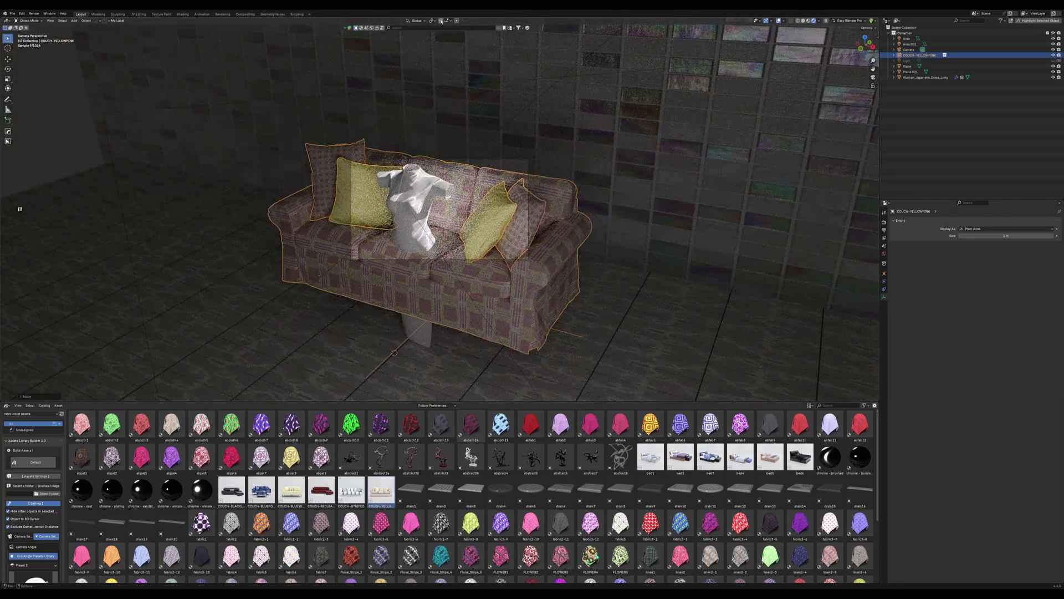
pyautogui.press('g')
pyautogui.press('z')
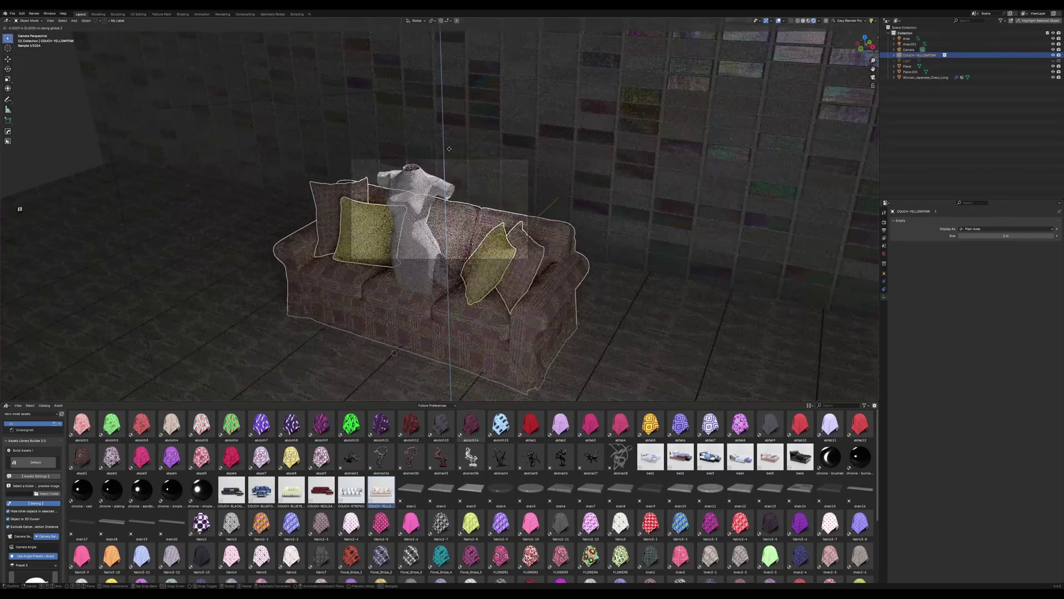
# Step: Move the couch along the Y and X axes to sit behind the dress and return to the camera view
pyautogui.press('y')
pyautogui.click(502, 88)
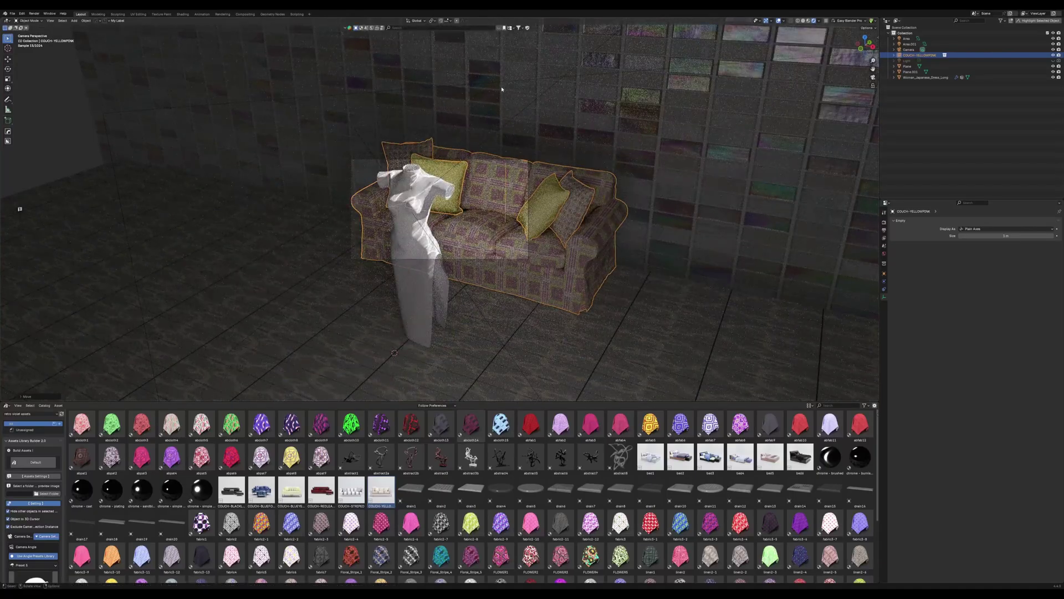
pyautogui.press('g')
pyautogui.press('x')
pyautogui.click(480, 104)
pyautogui.press('KP_0')
pyautogui.press('KP_0')
pyautogui.scroll(6, 506, 262)
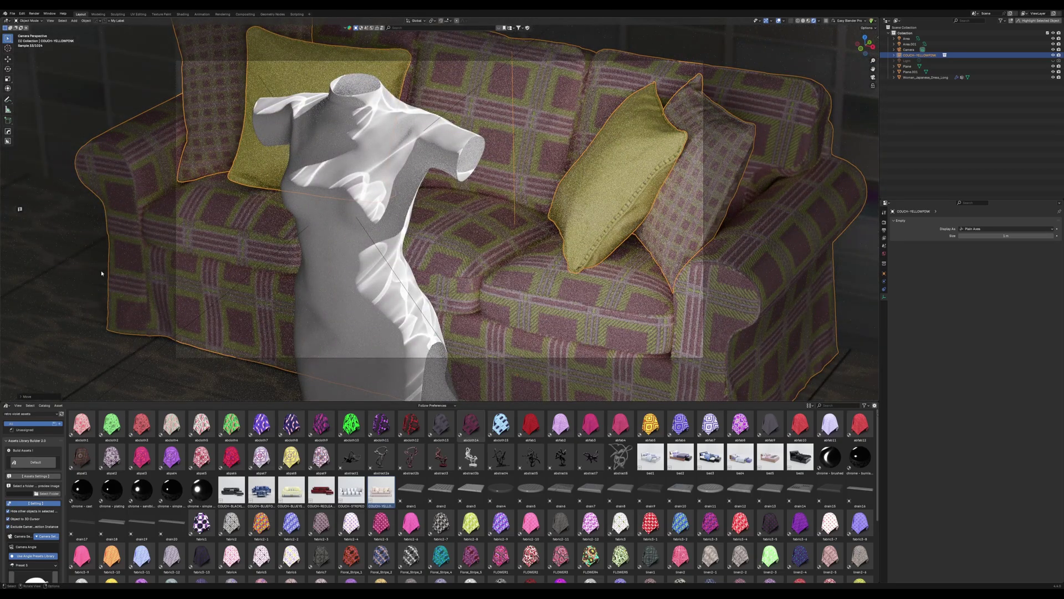
# Step: Browse the fabric materials in the asset library for a dress pattern
pyautogui.click(62, 273)
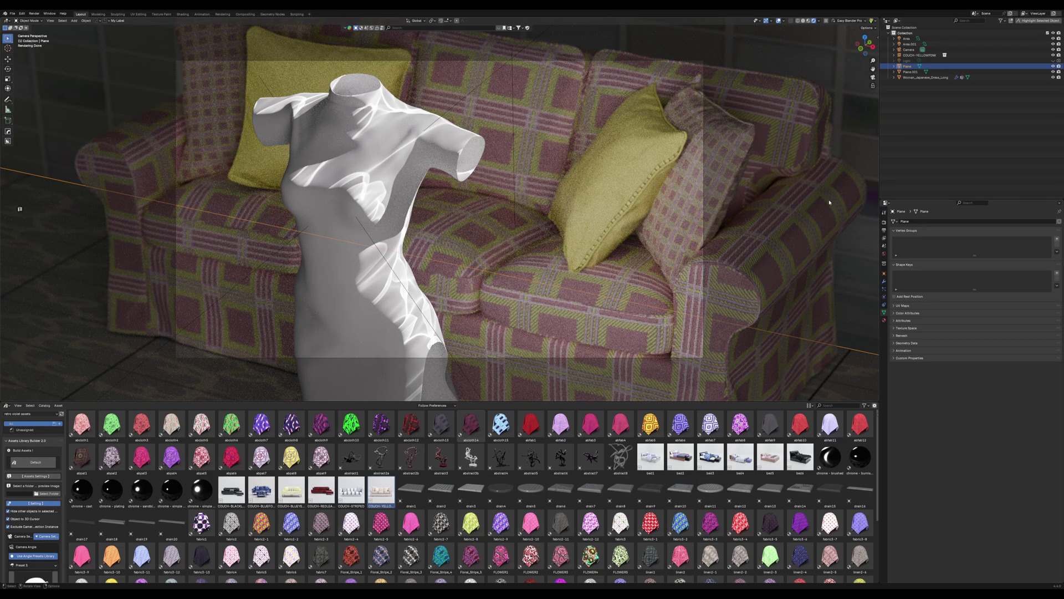
pyautogui.scroll(-3, 452, 496)
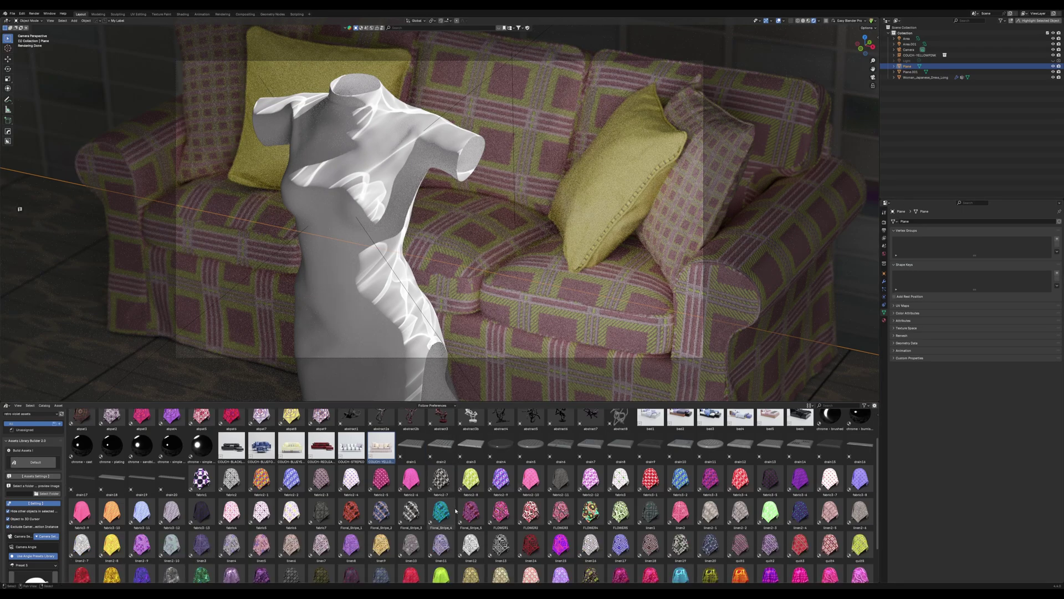
pyautogui.scroll(-2, 573, 484)
pyautogui.scroll(1, 573, 483)
pyautogui.scroll(-2, 626, 476)
pyautogui.scroll(2, 681, 470)
pyautogui.scroll(-3, 203, 502)
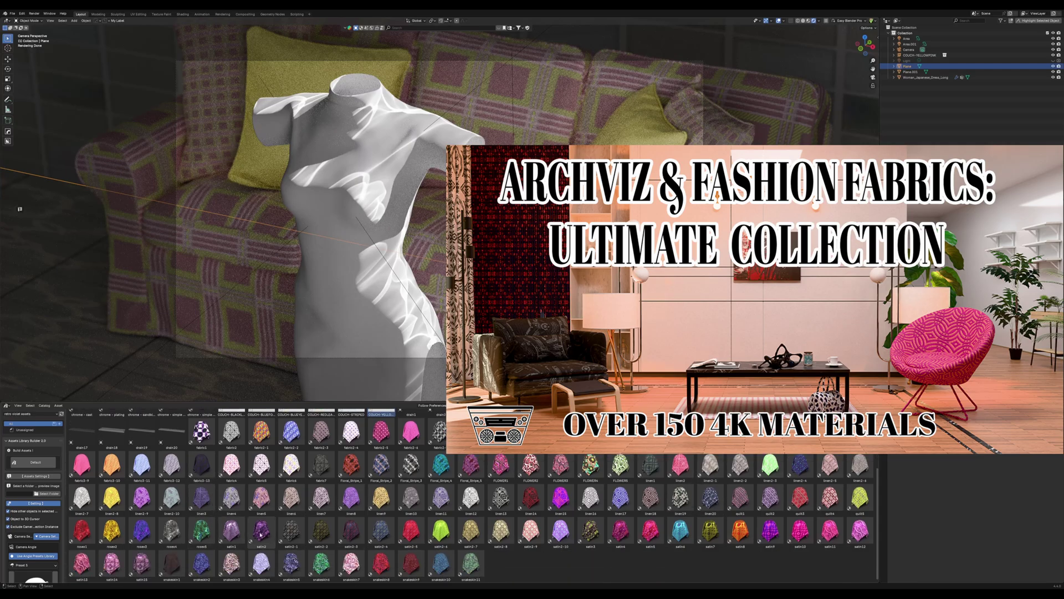
pyautogui.scroll(3, 262, 532)
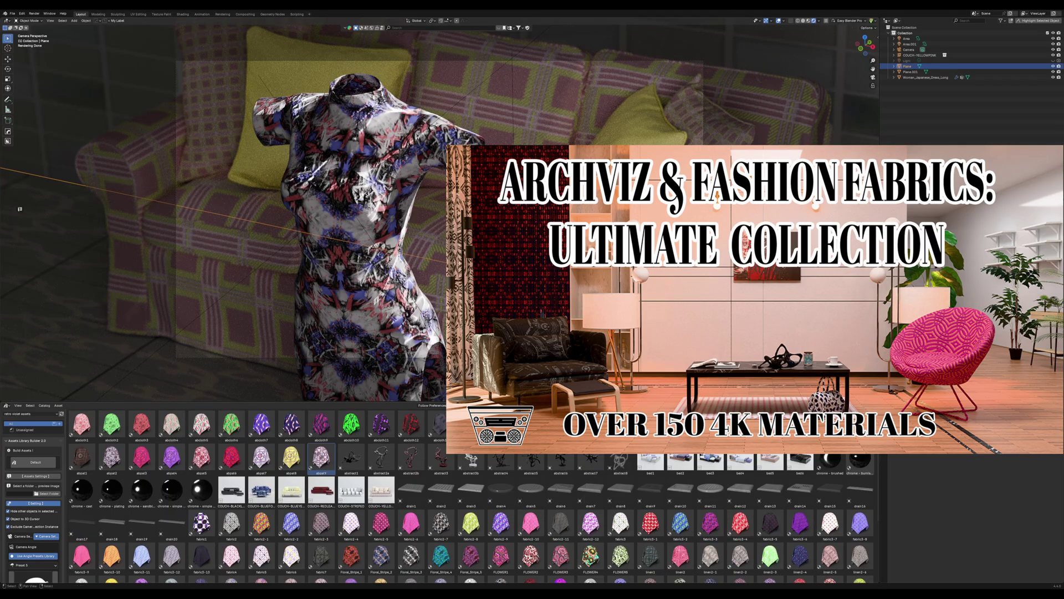
# Step: Try the turquoise satin on the dress, then replace it with the white fabric patterned with purple flowers and yellow shapes
pyautogui.scroll(-6, 690, 547)
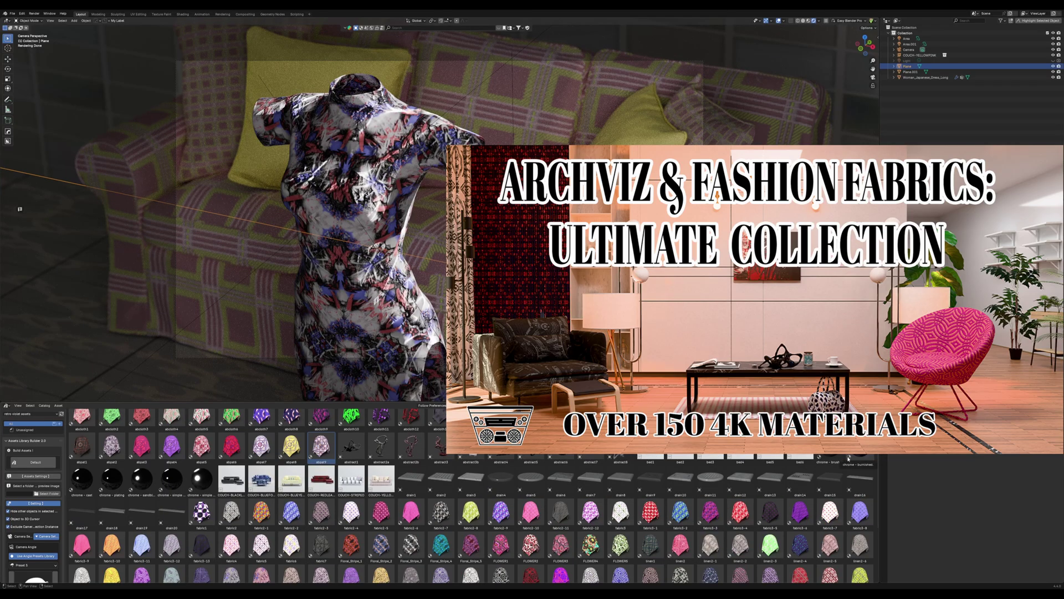
pyautogui.moveTo(690, 547); pyautogui.dragTo(341, 271)
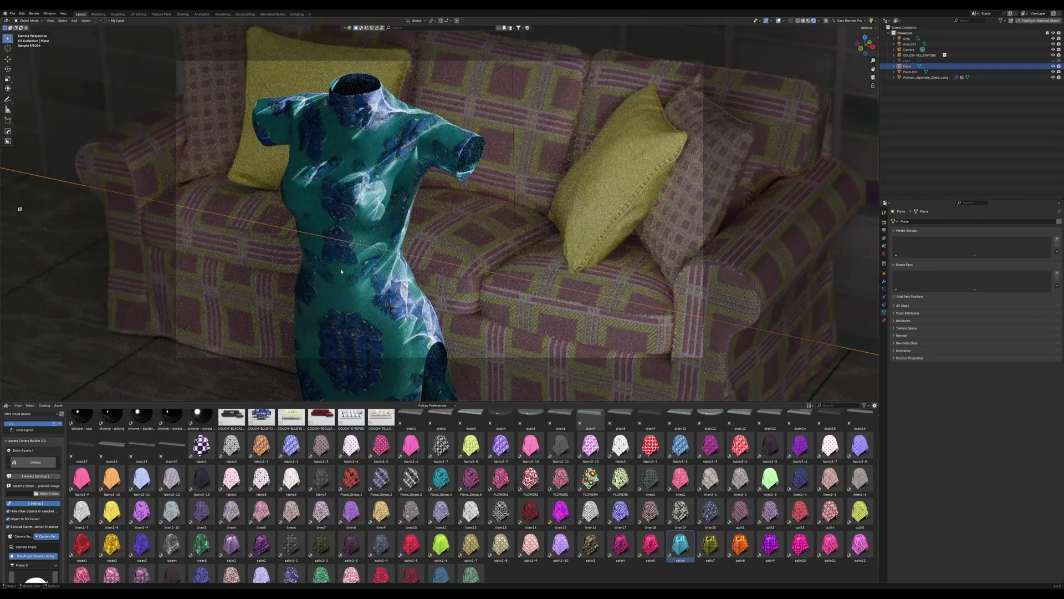
pyautogui.moveTo(290, 479); pyautogui.dragTo(400, 328)
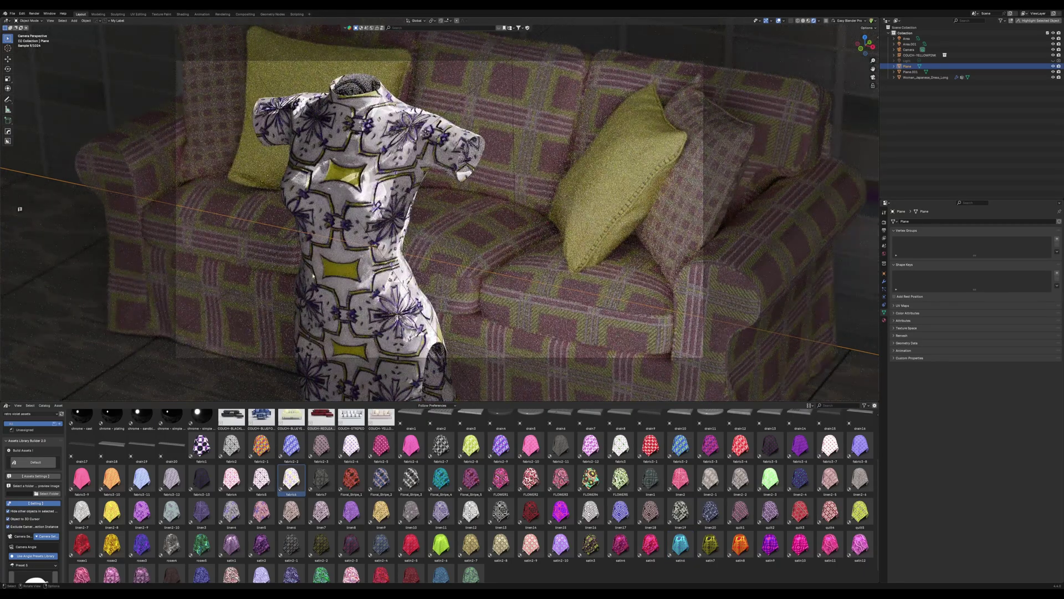
# Step: Set the camera's F-Stop to 1.8, then raise it slightly to reduce the couch's background blur
pyautogui.click(965, 50)
pyautogui.moveTo(1017, 352); pyautogui.dragTo(964, 352)
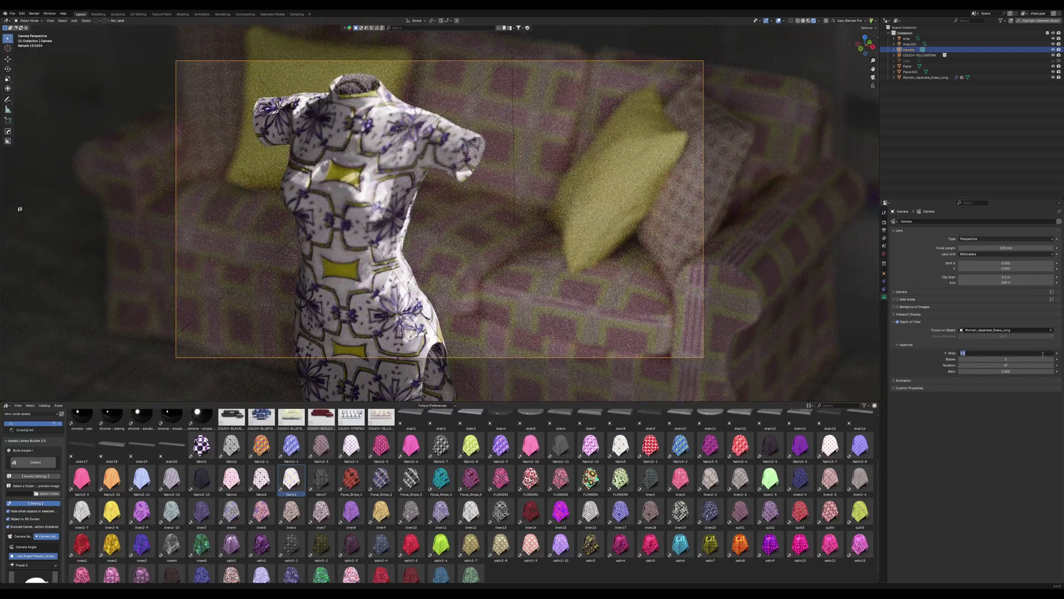
pyautogui.write('1.8')
pyautogui.press('Return')
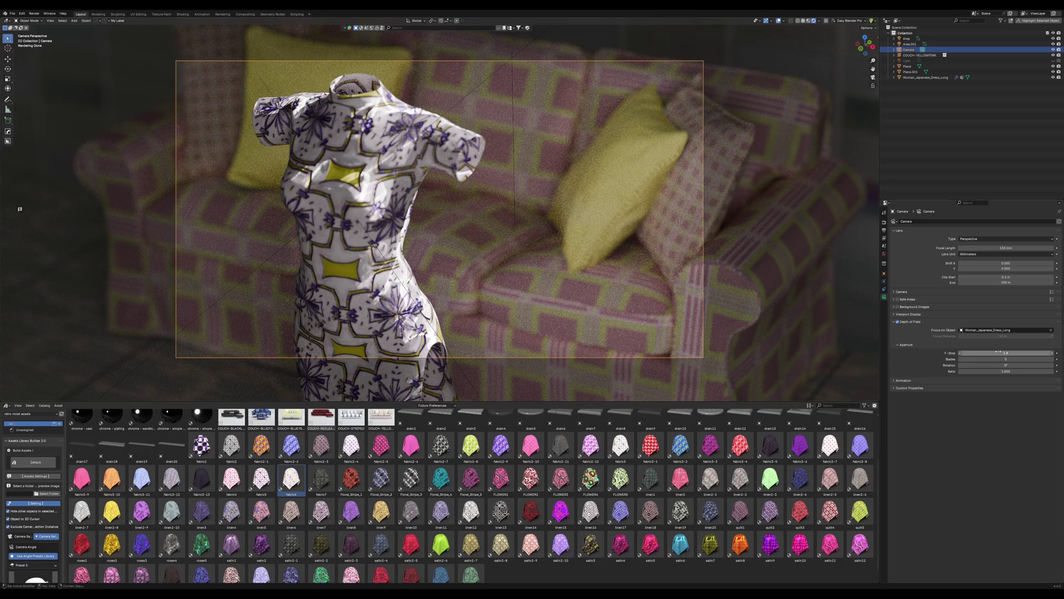
pyautogui.moveTo(998, 353); pyautogui.dragTo(1027, 353)
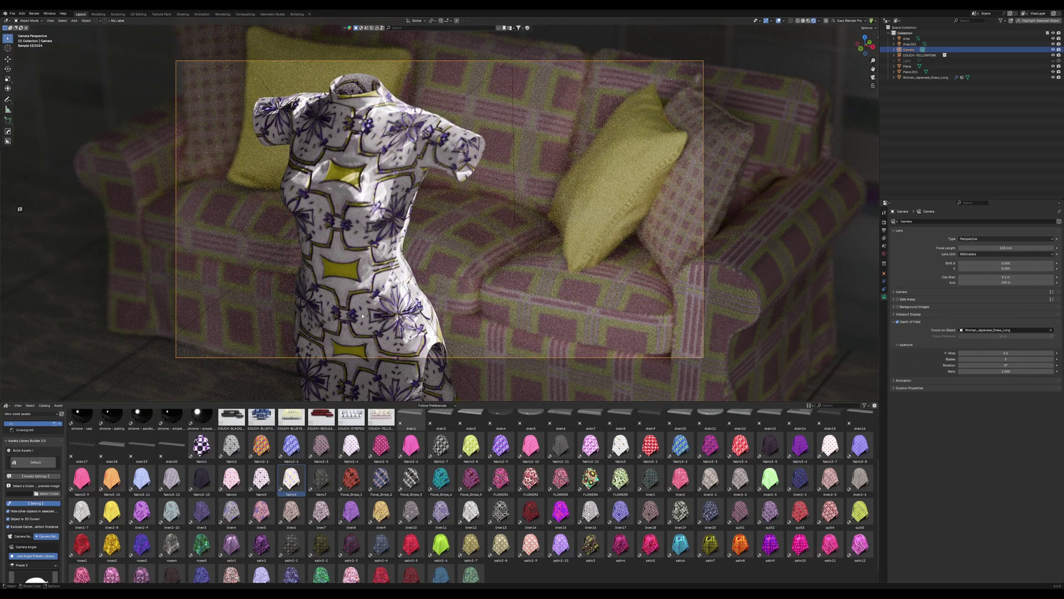
# Step: Select the dress and switch the lower editor to the Shader Editor to display its fabric material nodes
pyautogui.click(394, 354)
pyautogui.click(28, 413)
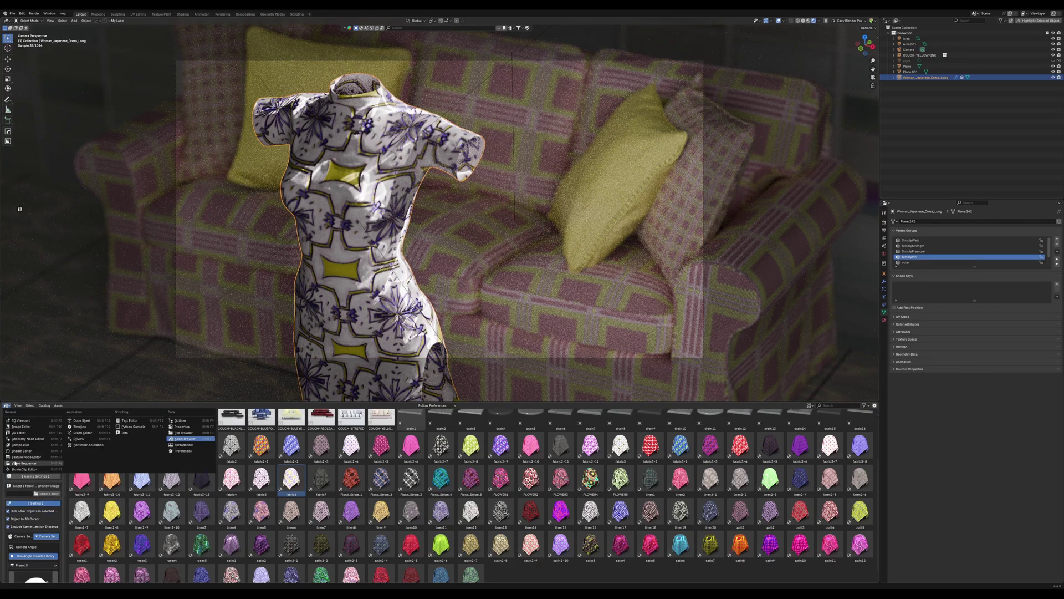
pyautogui.hotkey('shift', 'F3')
# Step: Set the X, Y and Z Scale of the dress material's Mapping node to 4 for a smaller pattern
pyautogui.click(452, 466)
pyautogui.press('Tab')
pyautogui.write('4')
pyautogui.press('Return')
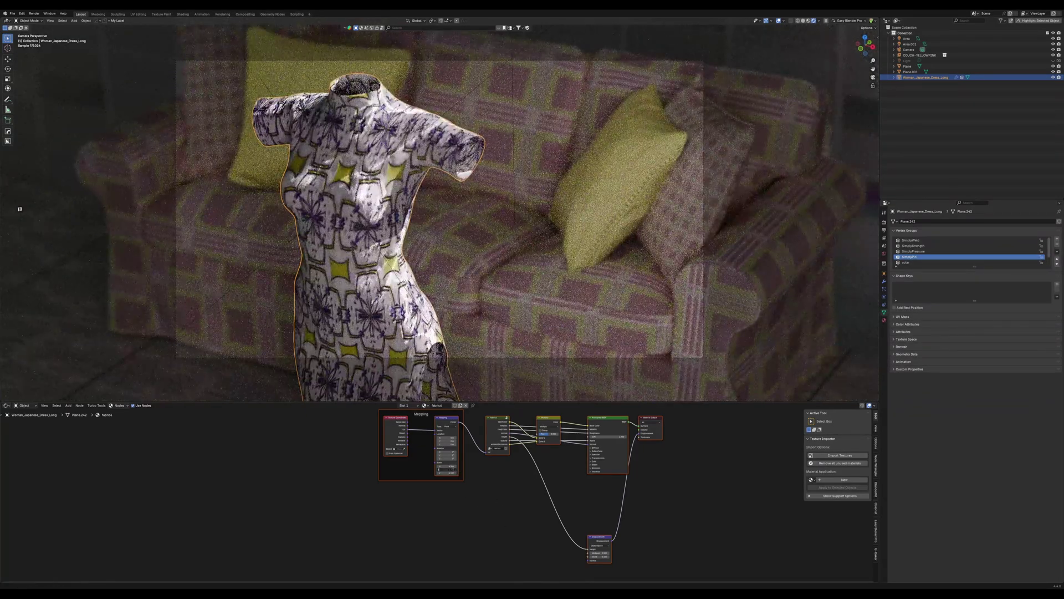
pyautogui.click(450, 473)
pyautogui.write('4')
pyautogui.press('Return')
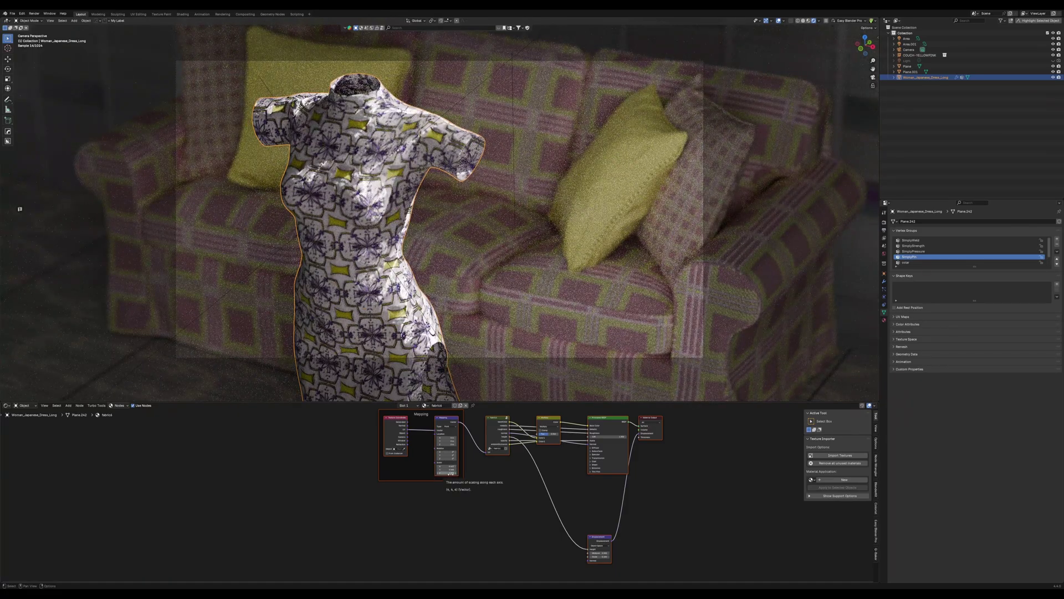
pyautogui.click(450, 473)
pyautogui.write('4')
pyautogui.press('Return')
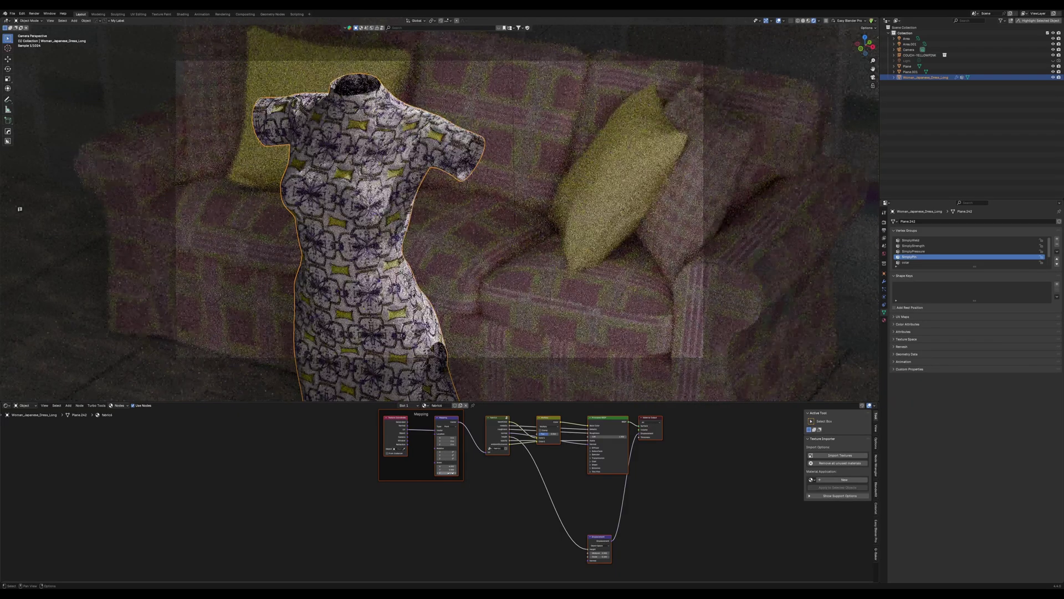
# Step: Reduce the Mapping node's Scale to 2.3 to enlarge the dress's fabric pattern
pyautogui.click(450, 469)
pyautogui.write('4')
pyautogui.press('Return')
pyautogui.click(451, 463)
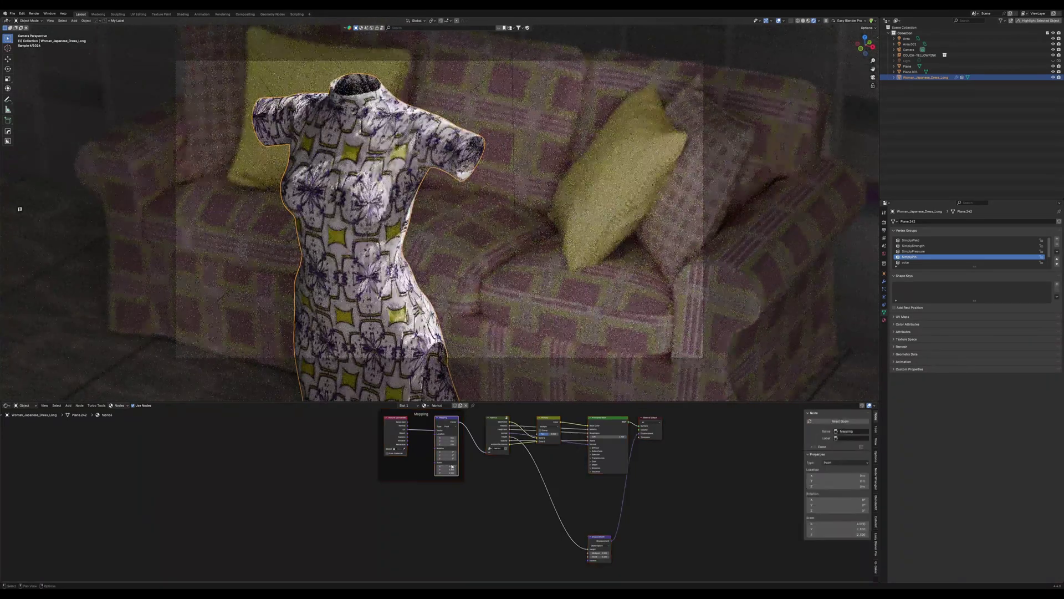
pyautogui.click(452, 466)
pyautogui.write('2.3')
pyautogui.press('Return')
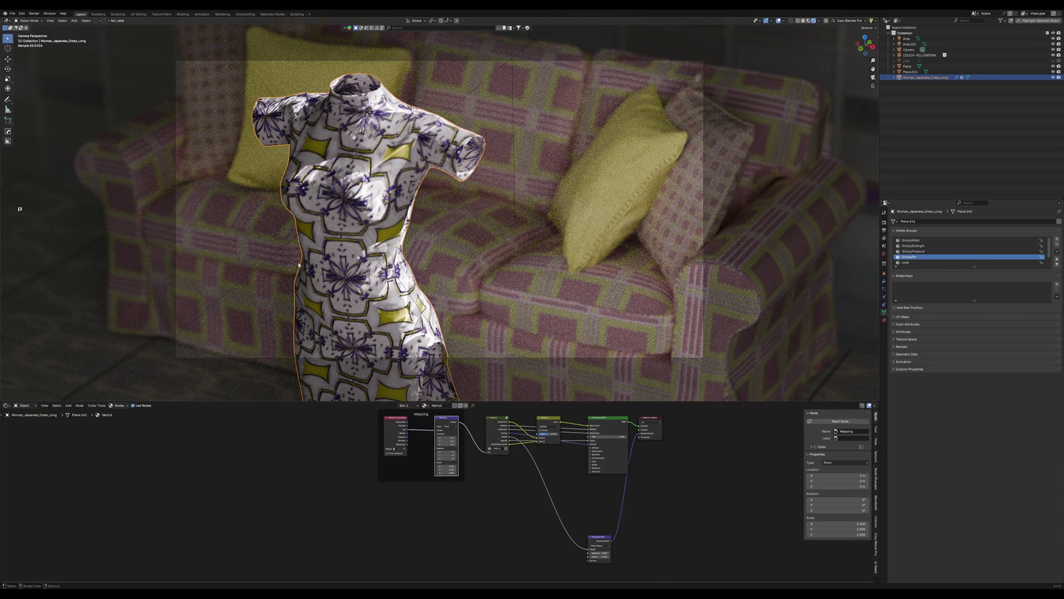
# Step: Select the camera and move it along the Z axis to reframe the upper dress
pyautogui.click(942, 49)
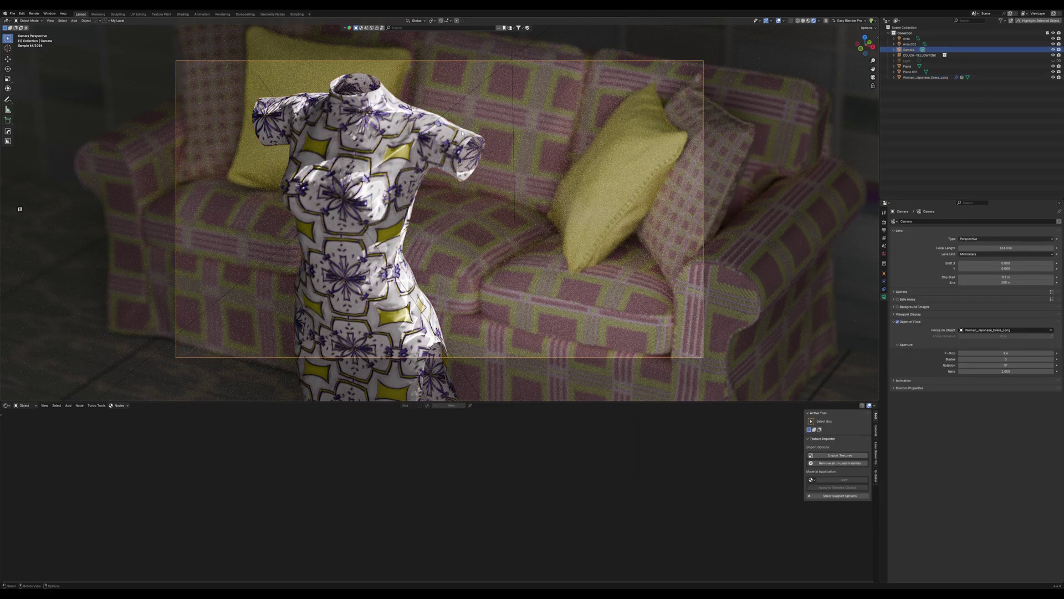
pyautogui.press('g')
pyautogui.press('z')
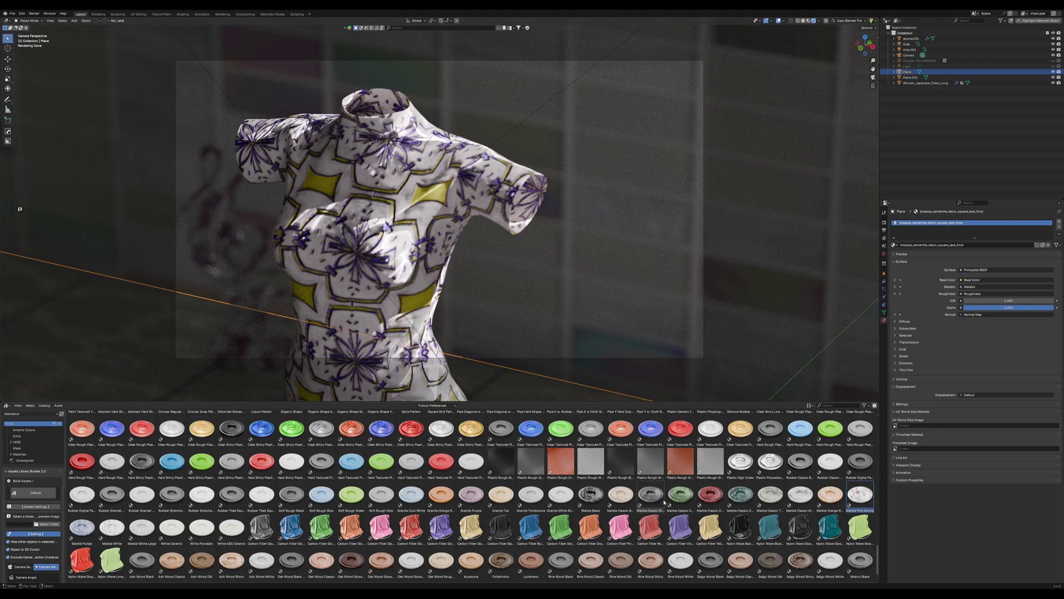
# Step: Apply the Marble Classic Black material to the wall and floor, and delete the abstract sculpture beside the dress
pyautogui.click(664, 502)
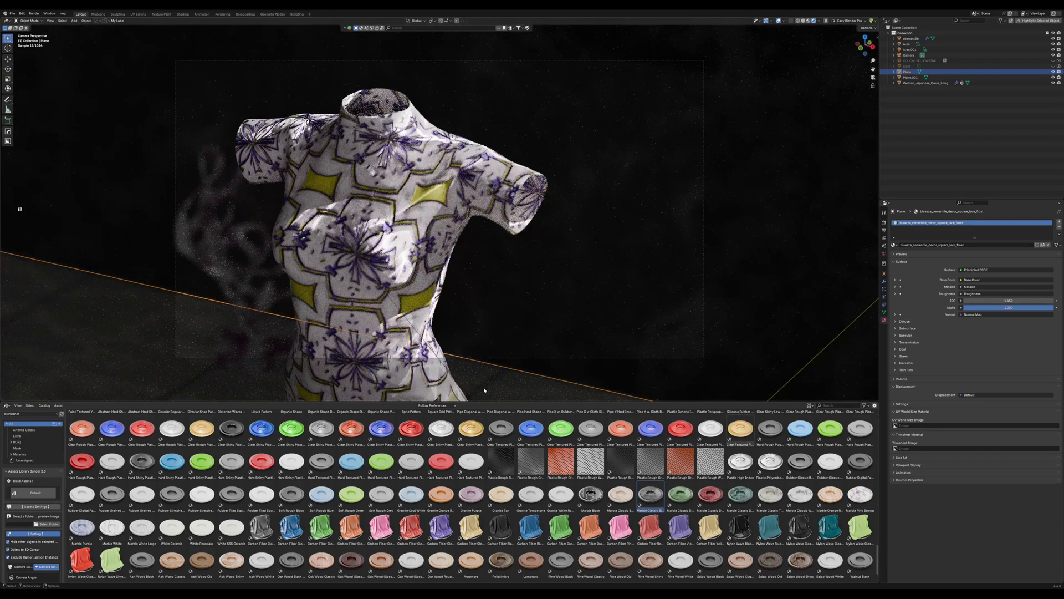
pyautogui.moveTo(651, 495); pyautogui.dragTo(62, 361)
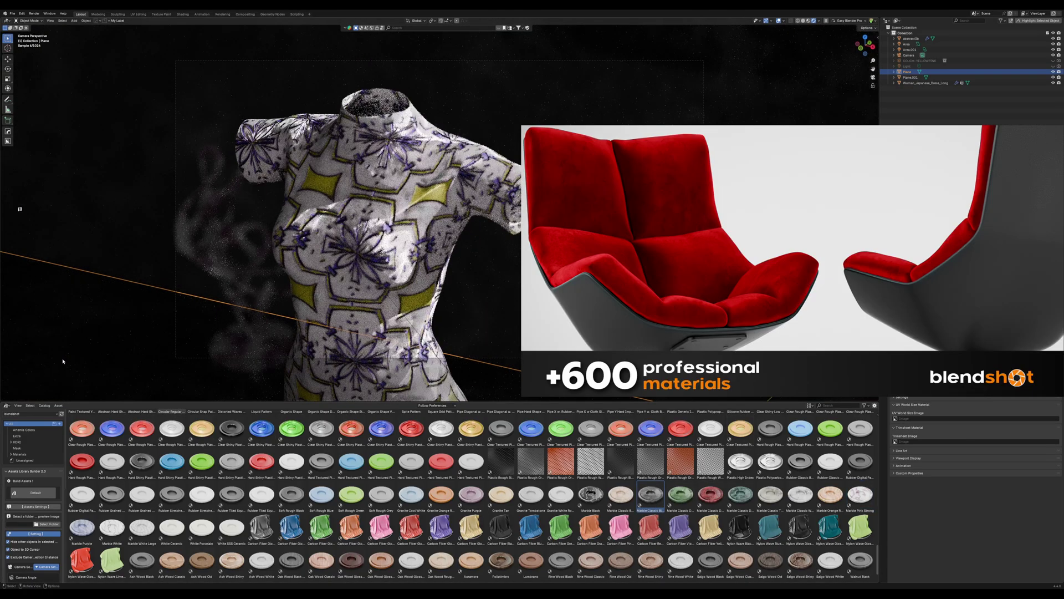
pyautogui.click(214, 251)
pyautogui.press('Delete')
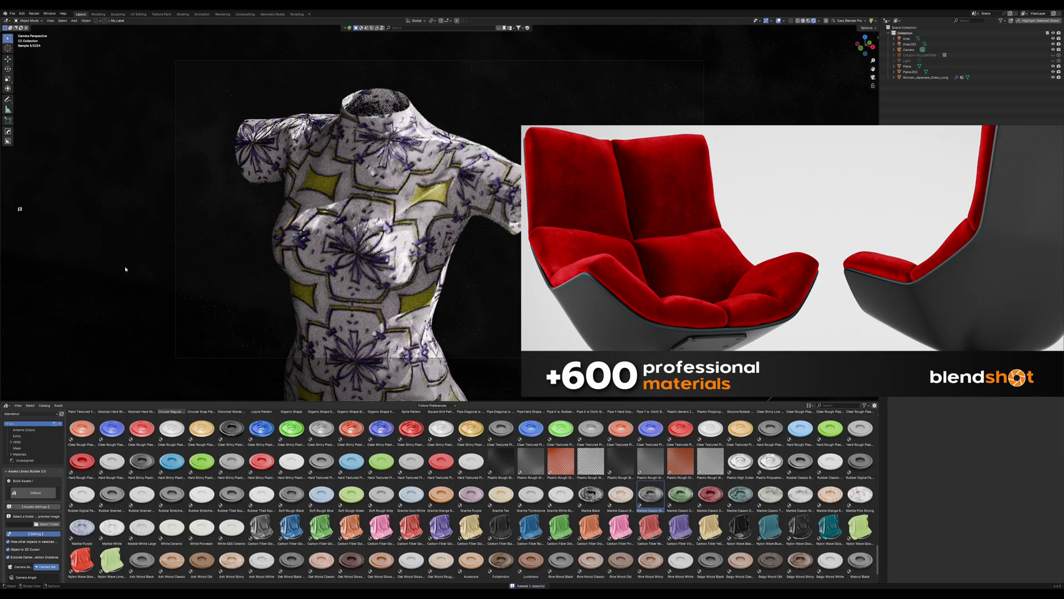
# Step: Enable Denoise for the viewport in the Cycles sampling settings
pyautogui.click(120, 269)
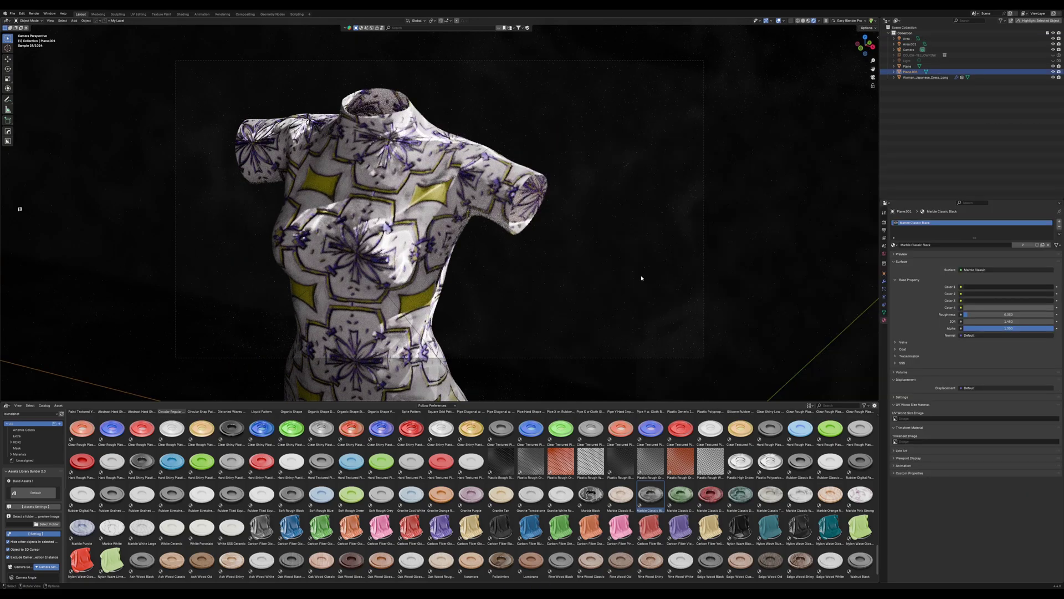
pyautogui.click(884, 231)
pyautogui.scroll(-3, 905, 482)
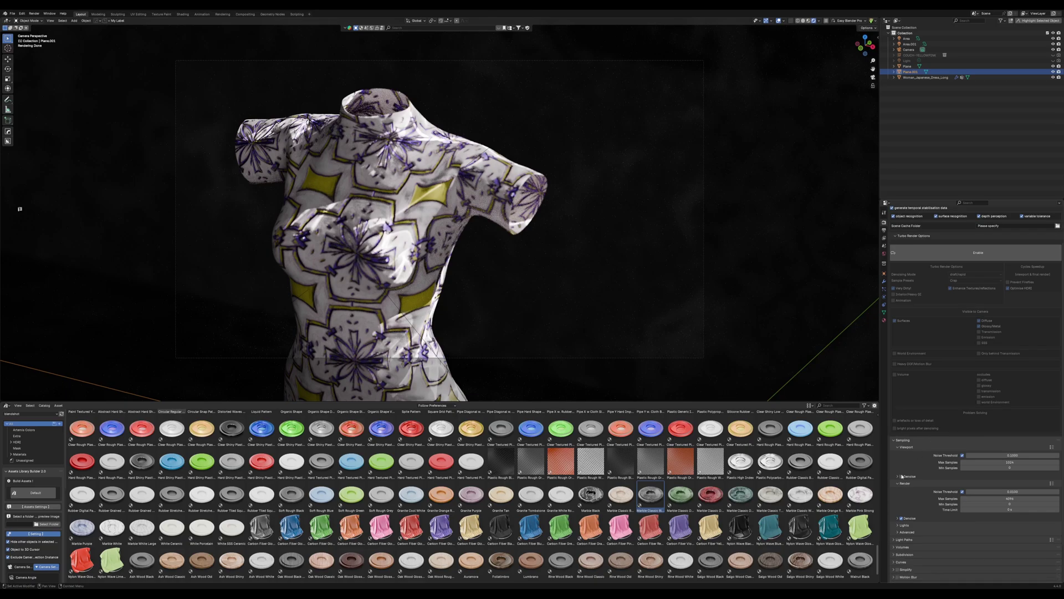
pyautogui.click(902, 476)
# Step: Switch back to the fabric asset library, try the black fabric with purple squares, and apply the black satin with red motifs to the dress
pyautogui.scroll(12, 683, 501)
pyautogui.click(29, 413)
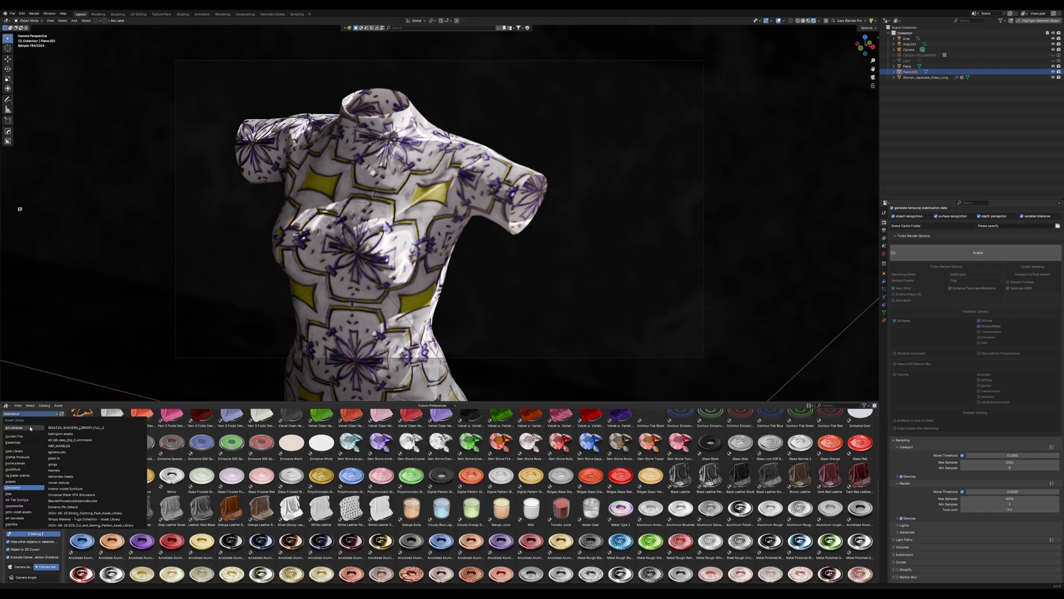
pyautogui.click(28, 514)
pyautogui.scroll(-2, 721, 460)
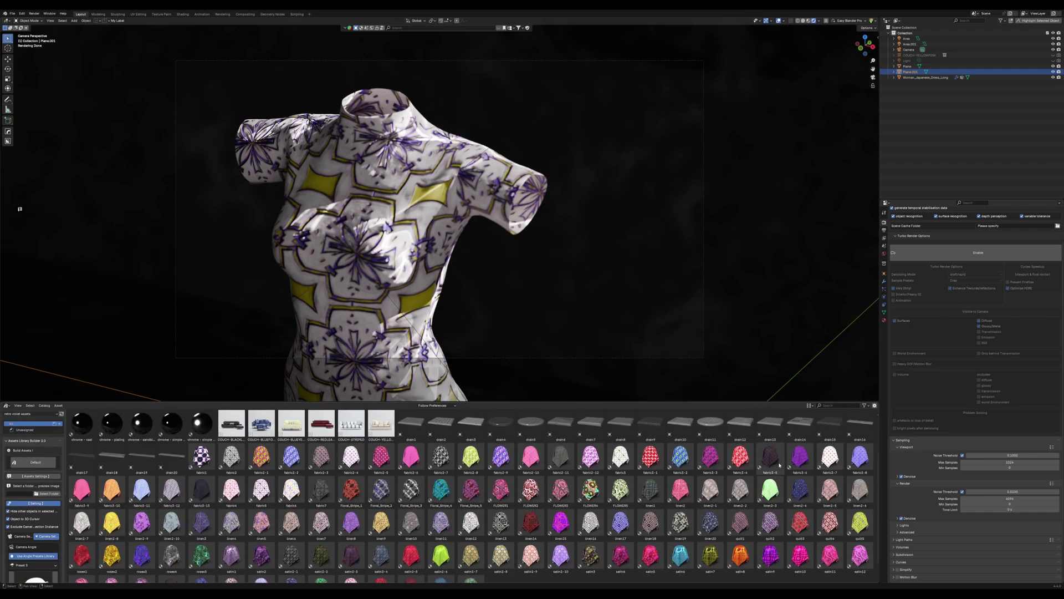
pyautogui.moveTo(770, 460); pyautogui.dragTo(376, 225)
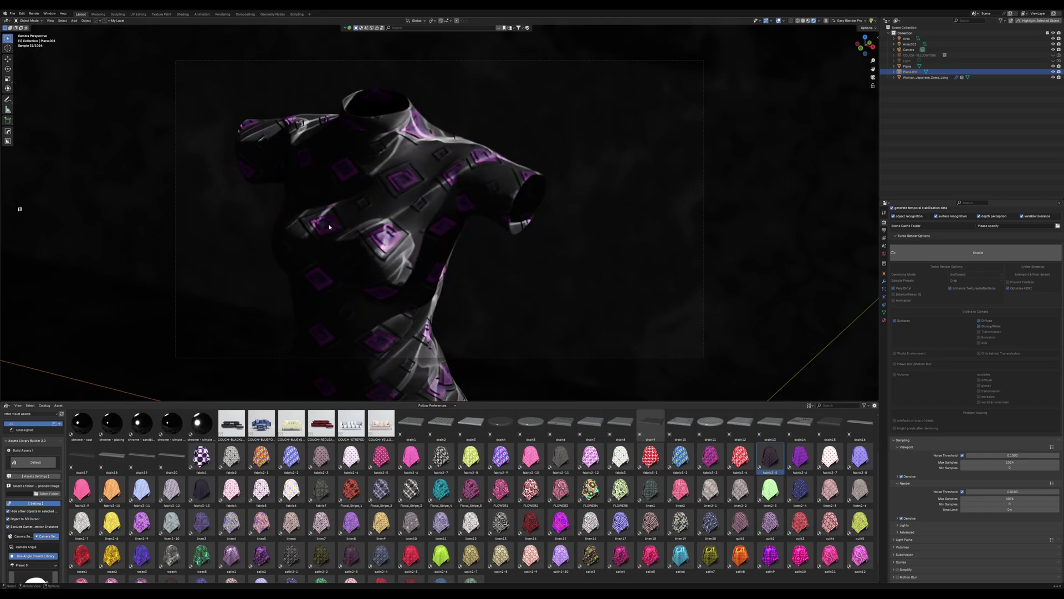
pyautogui.scroll(-1, 362, 533)
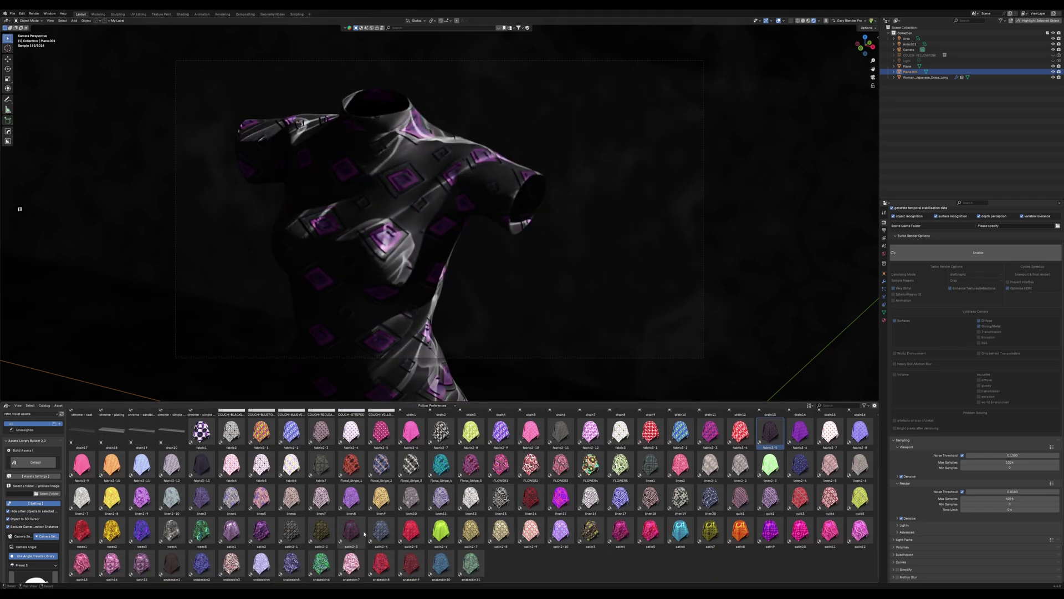
pyautogui.moveTo(352, 531); pyautogui.dragTo(371, 255)
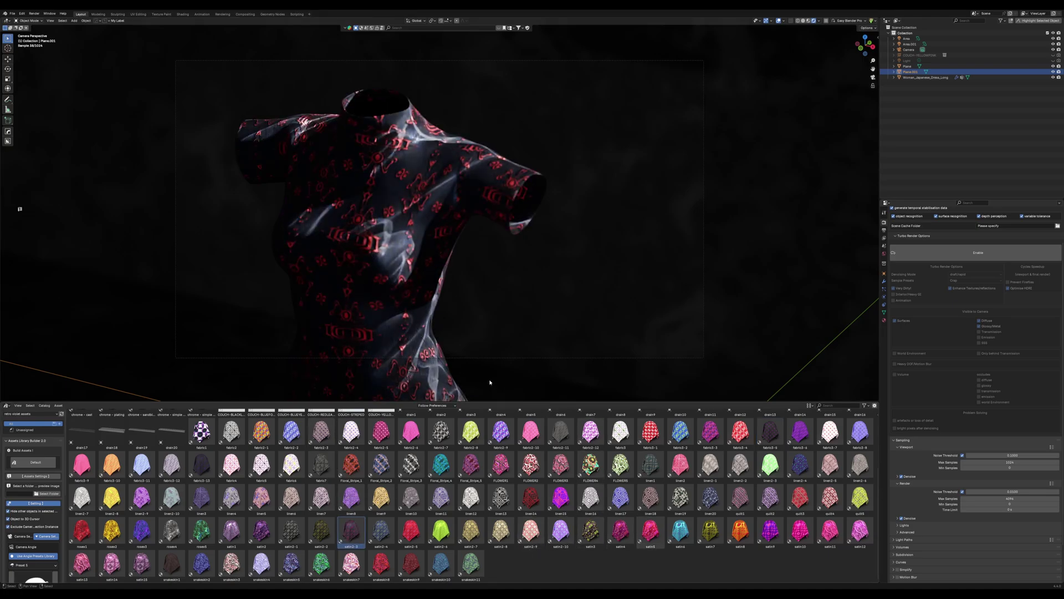
# Step: Try the red satin fabric with purple and white spots on the dress and undo it
pyautogui.moveTo(650, 530); pyautogui.dragTo(403, 216)
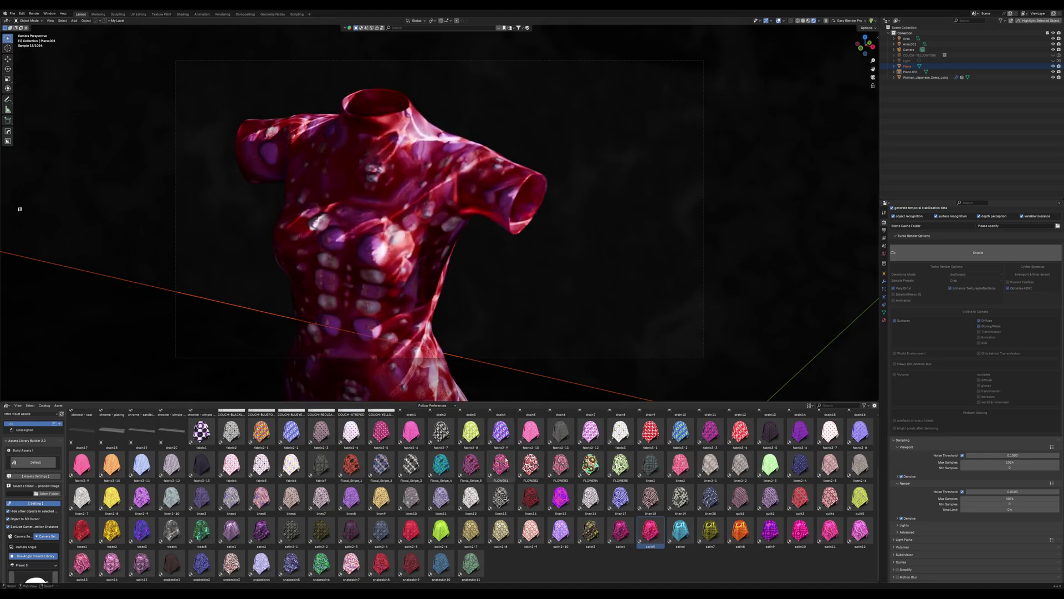
pyautogui.hotkey('ctrl', 'z')
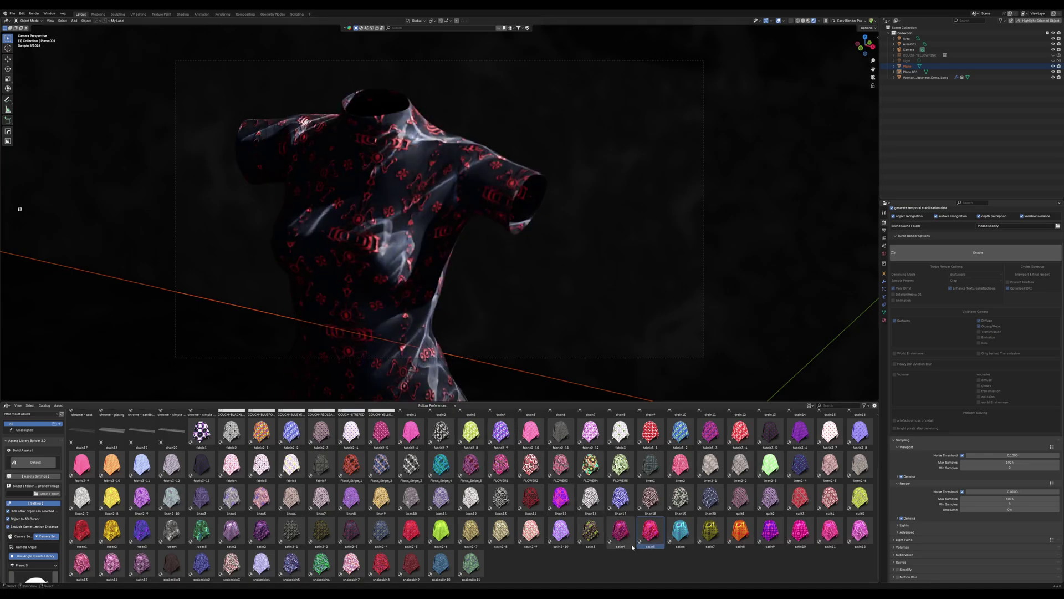
# Step: Try the magenta satin4 fabric with red and white spots on the long dress by replacing its material slot
pyautogui.click(620, 531)
pyautogui.click(421, 249)
pyautogui.click(884, 320)
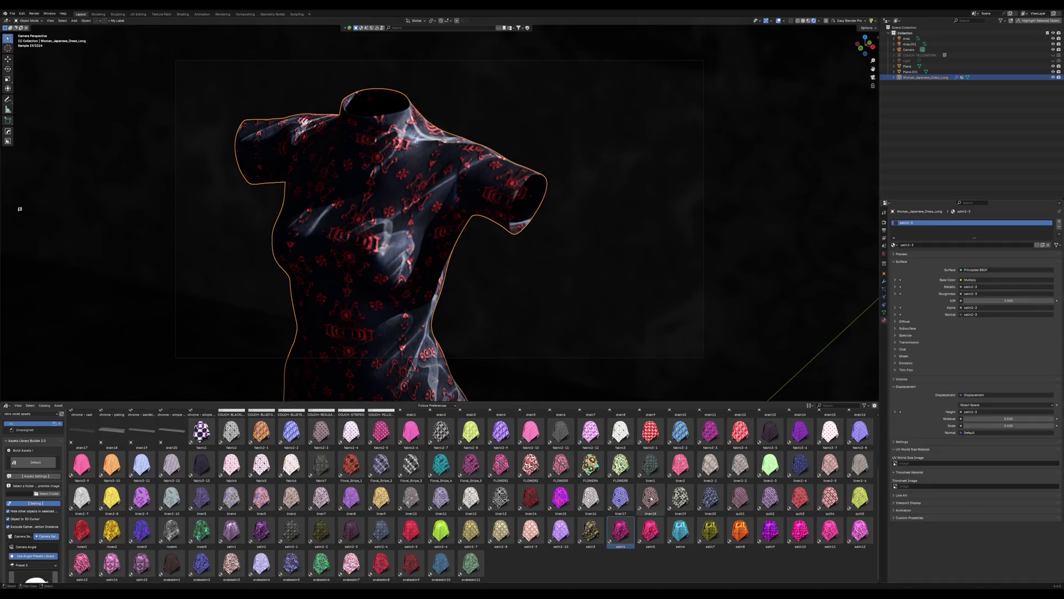
pyautogui.moveTo(620, 531); pyautogui.dragTo(912, 224)
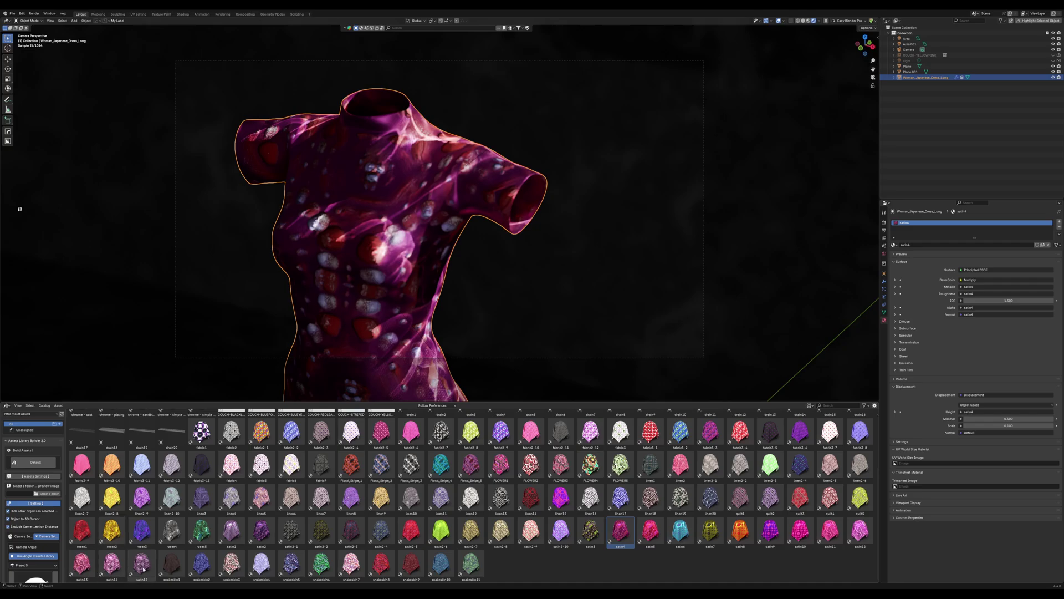
# Step: Try the dark purple patterned satin15 fabric and the teal satin6 fabric with blue flowers on the dress
pyautogui.moveTo(141, 563); pyautogui.dragTo(939, 237)
pyautogui.scroll(2, 576, 510)
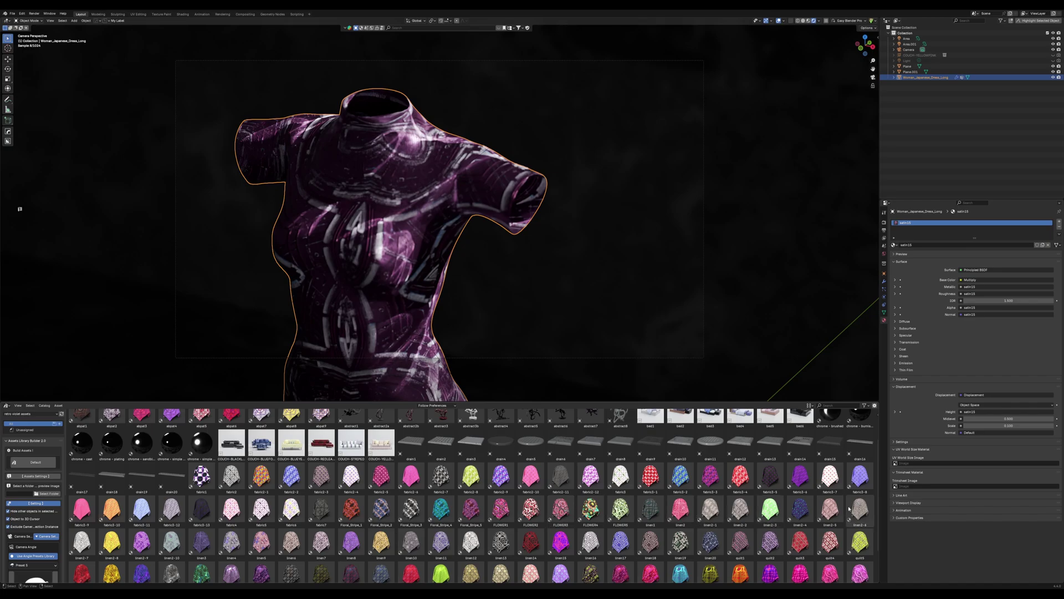
pyautogui.scroll(-2, 859, 532)
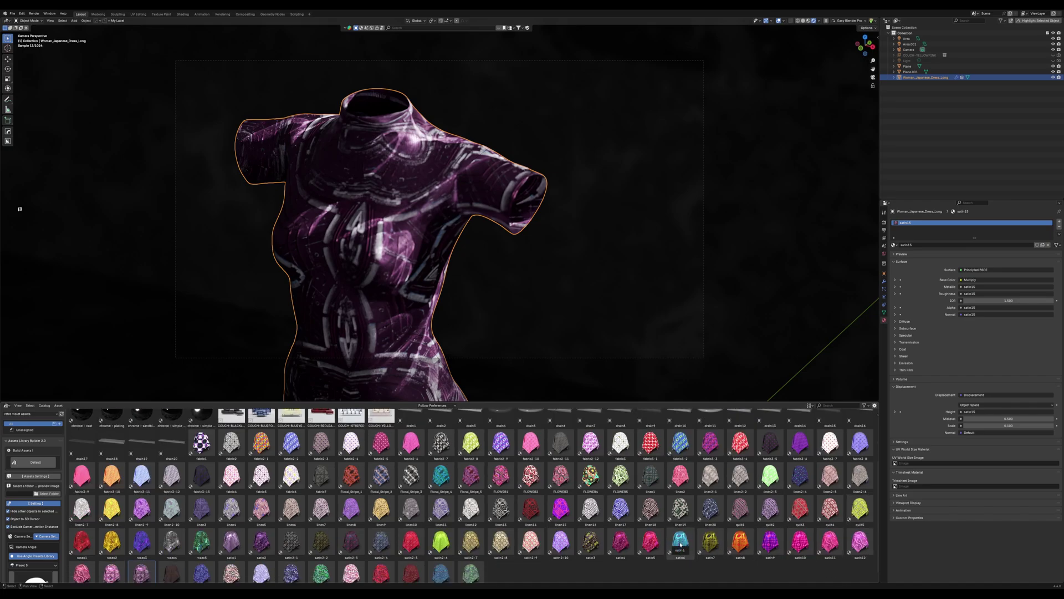
pyautogui.moveTo(680, 539); pyautogui.dragTo(400, 247)
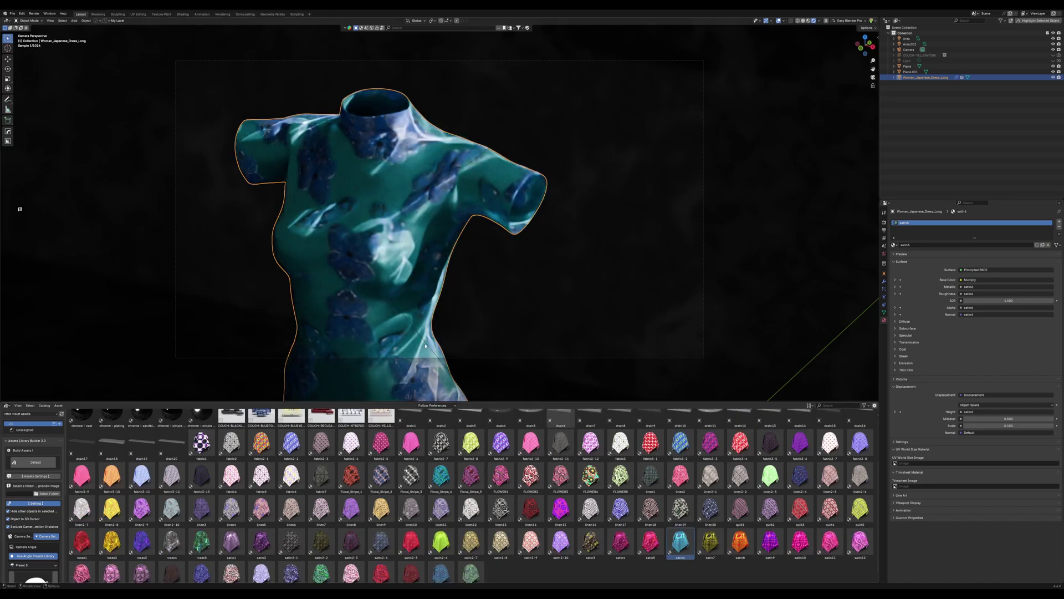
# Step: Try the black and purple abstract fabric on the dress, undoing the first application and assigning it again to the material slot
pyautogui.scroll(3, 376, 488)
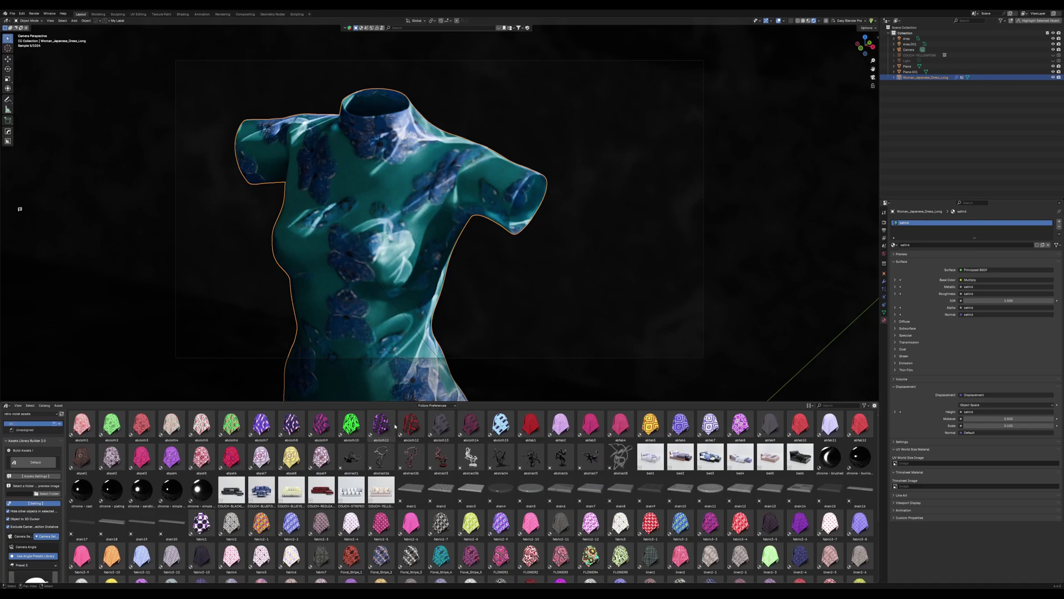
pyautogui.moveTo(381, 426); pyautogui.dragTo(410, 263)
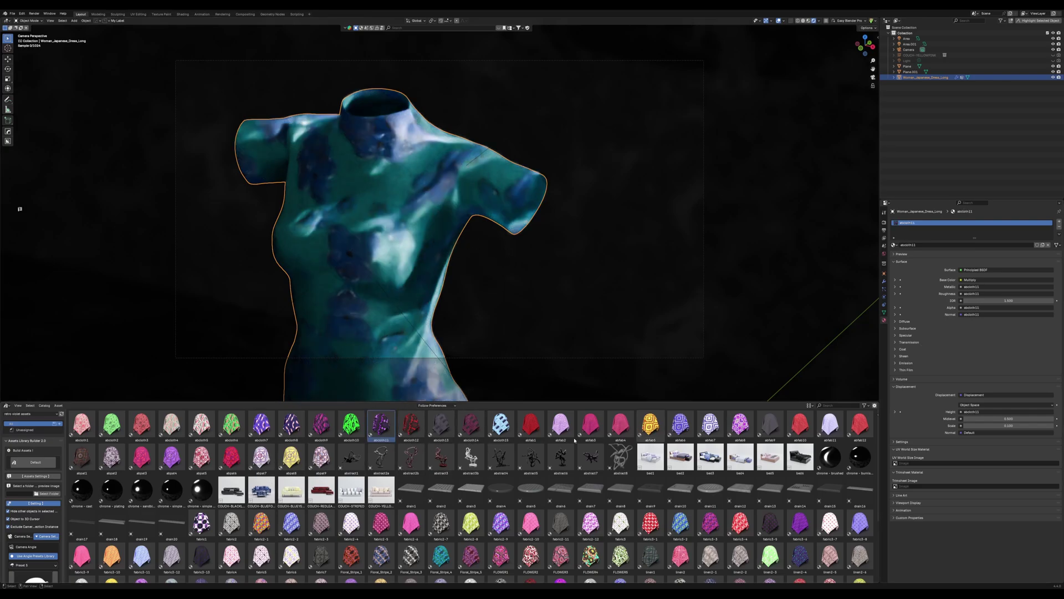
pyautogui.hotkey('ctrl', 'z')
pyautogui.moveTo(388, 430); pyautogui.dragTo(935, 235)
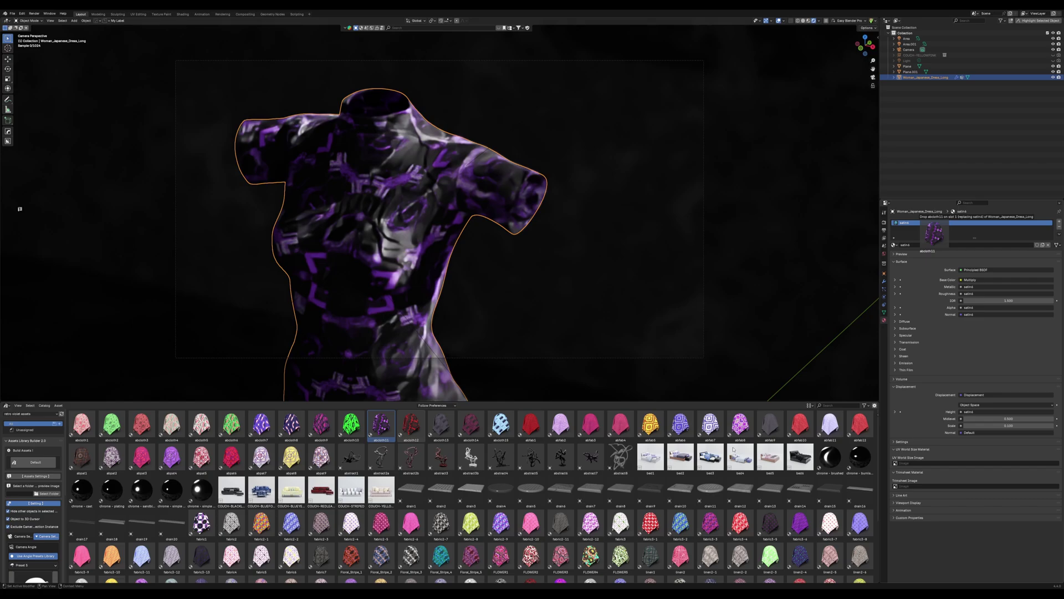
pyautogui.moveTo(921, 222); pyautogui.dragTo(921, 223)
# Step: Replace the dress material with the red rose fabric that has black line patterns
pyautogui.scroll(-3, 837, 466)
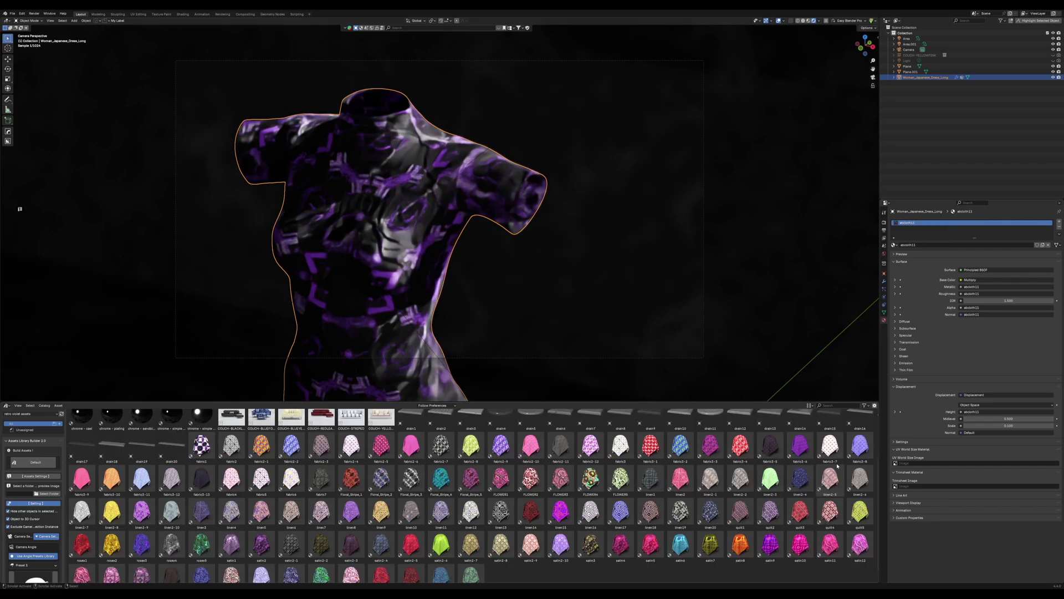
pyautogui.scroll(-1, 487, 537)
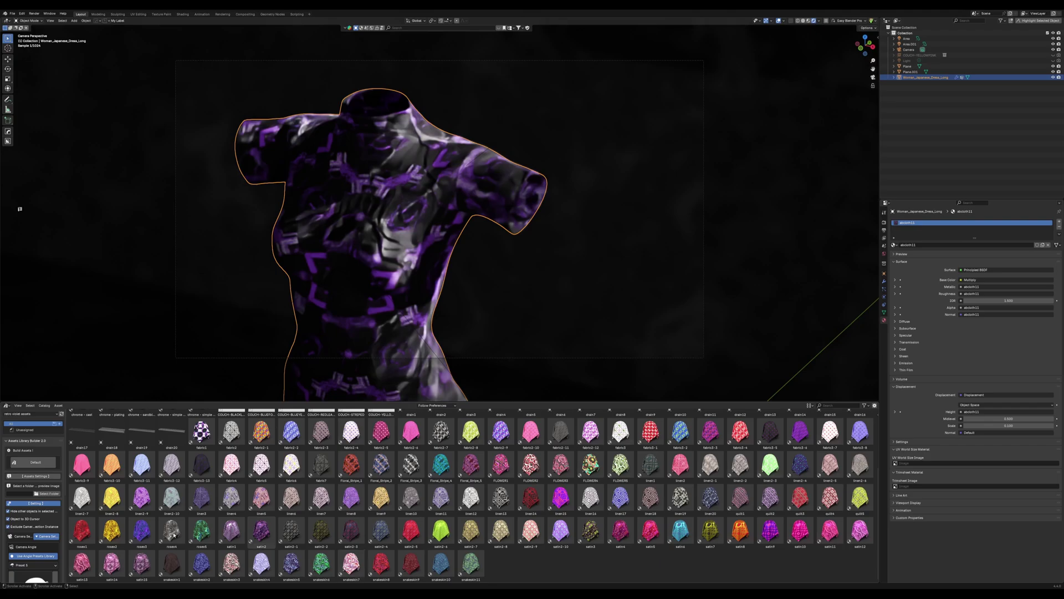
pyautogui.moveTo(82, 531); pyautogui.dragTo(444, 239)
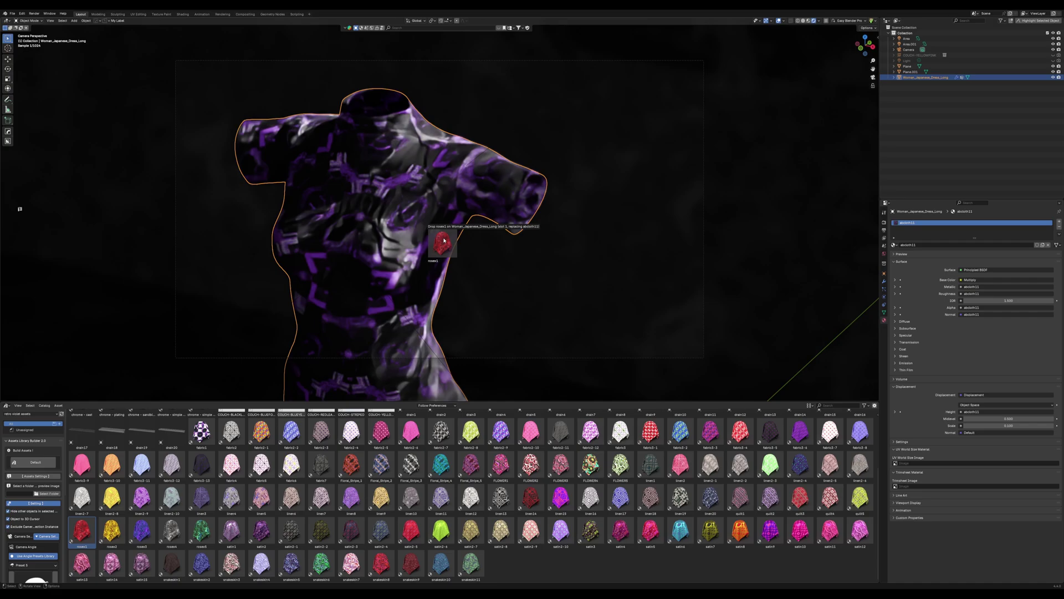
pyautogui.moveTo(443, 239); pyautogui.dragTo(444, 239)
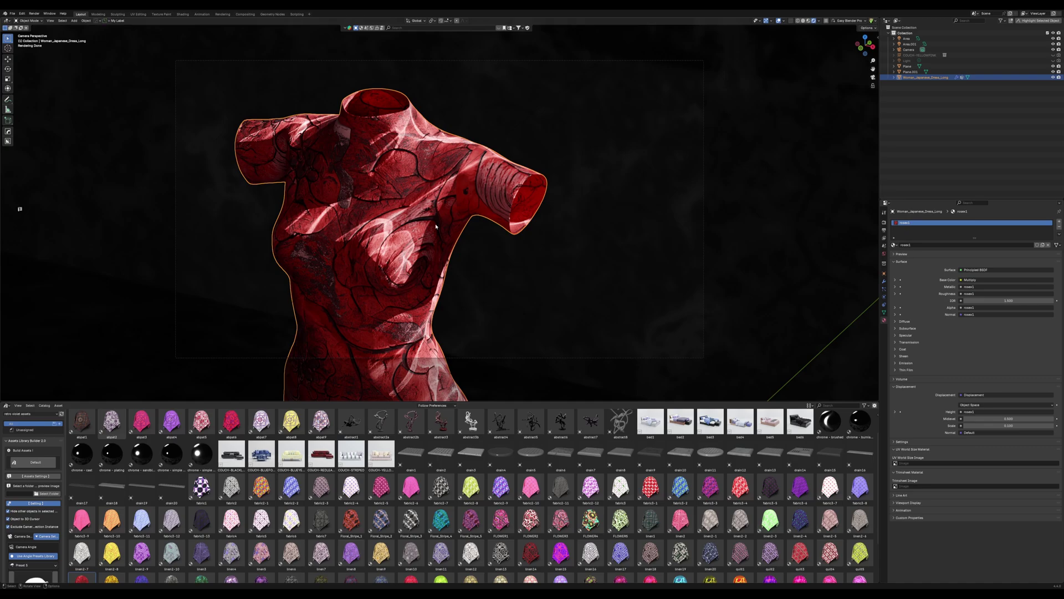
# Step: Rotate the dress slightly around the global Z axis so its front turns within the camera view
pyautogui.press('r')
pyautogui.press('z')
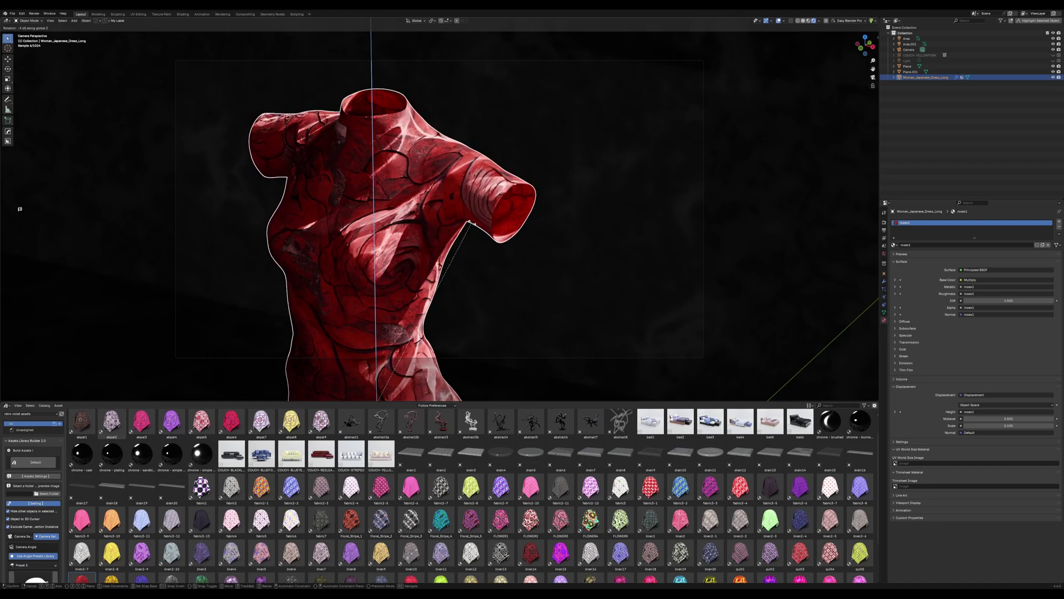
pyautogui.click(470, 223)
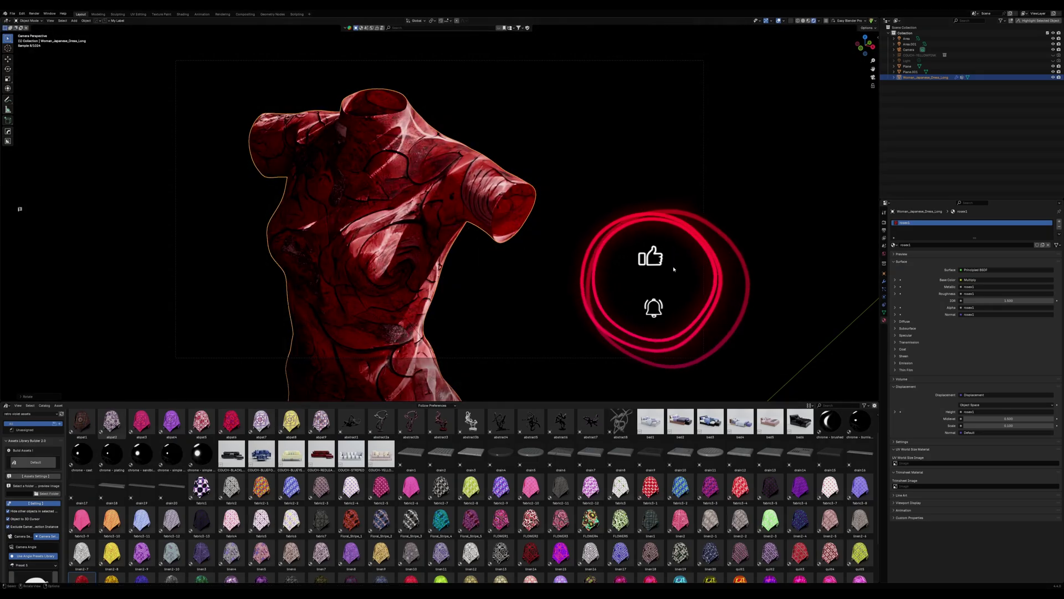
# Step: Select the camera and lower it along the global Z axis, raising it slightly again to frame the dress's neck and torso
pyautogui.click(703, 266)
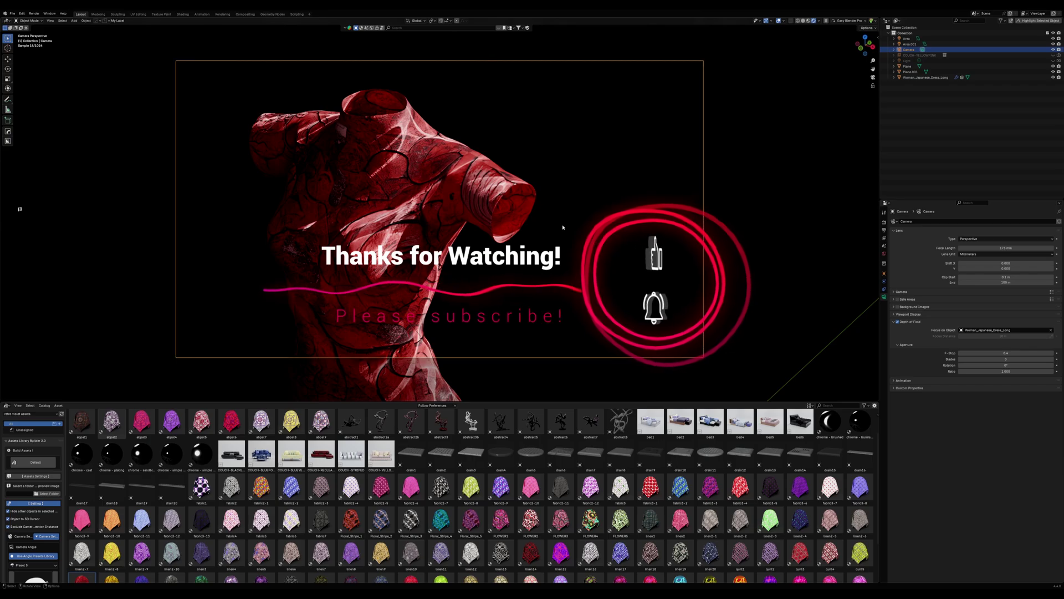
pyautogui.press('g')
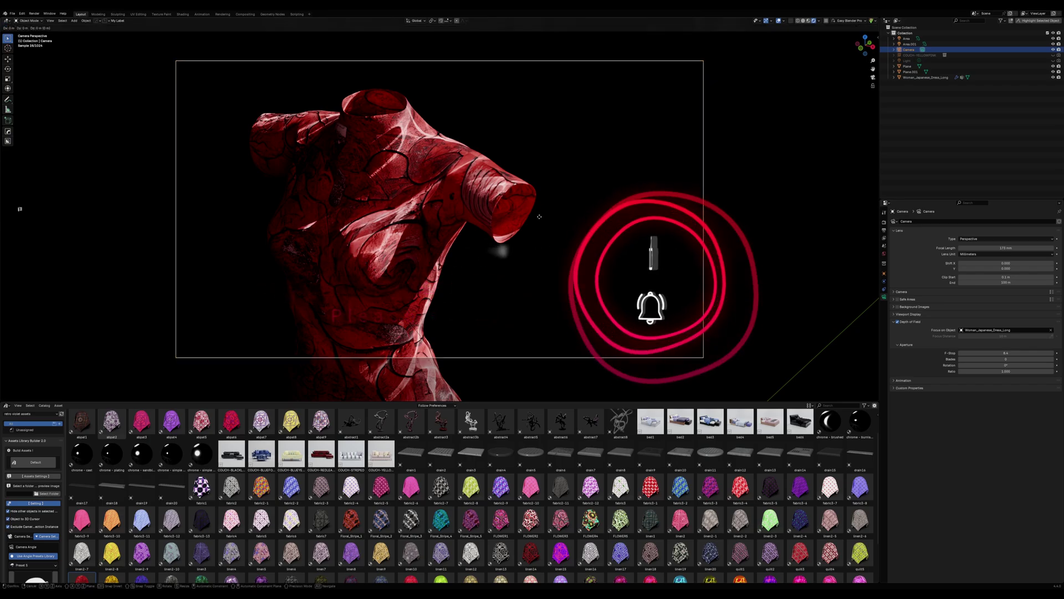
pyautogui.press('z')
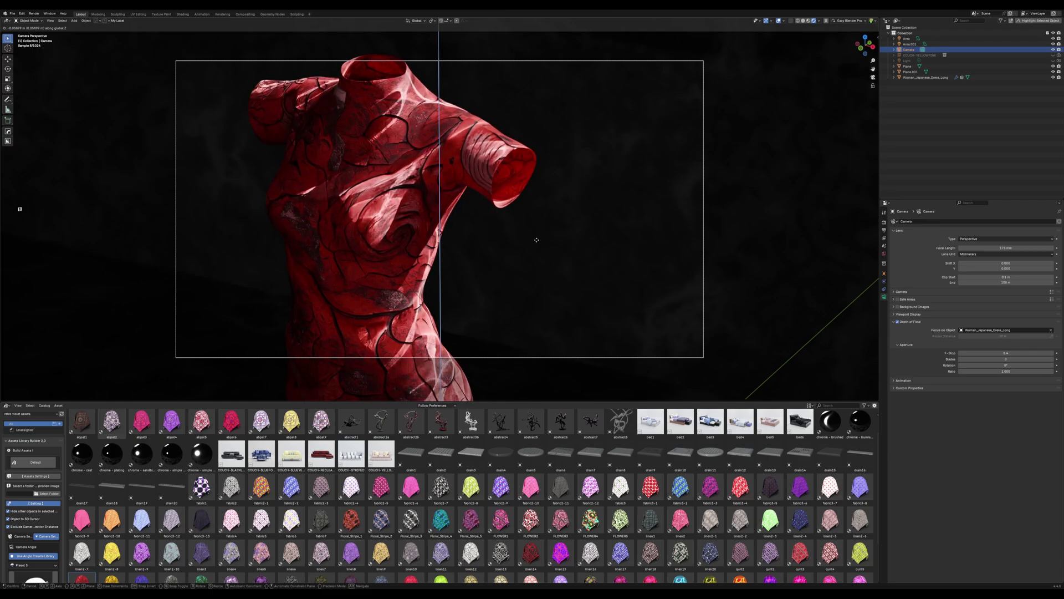
pyautogui.click(536, 240)
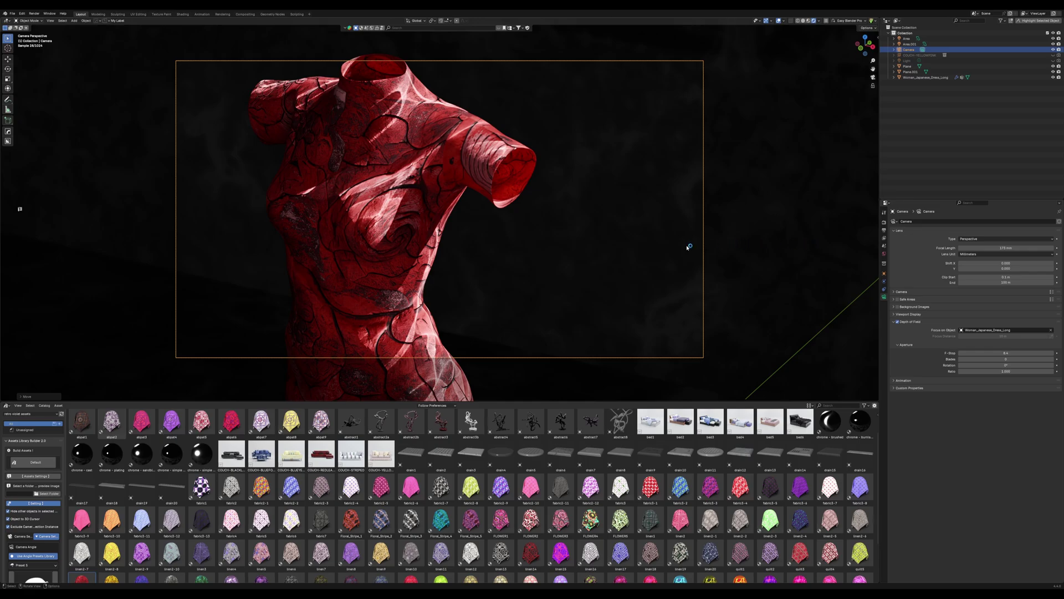
pyautogui.press('g')
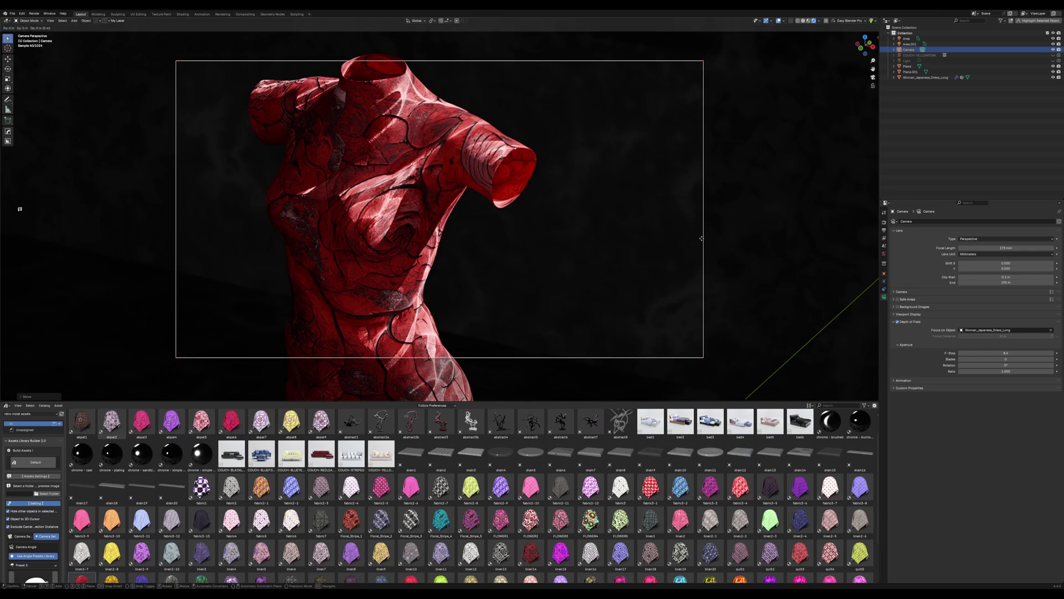
pyautogui.press('z')
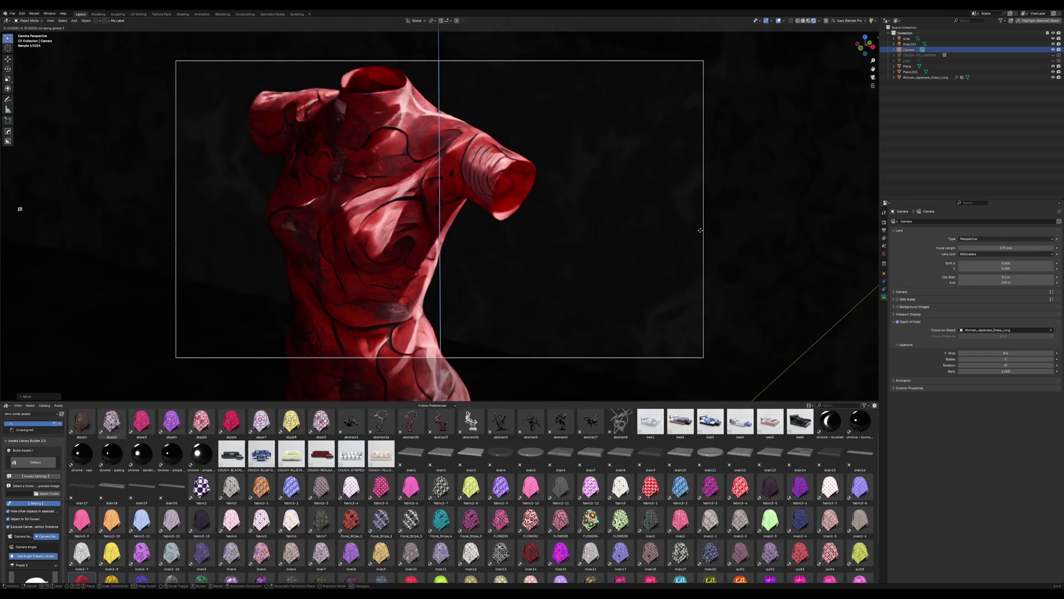
pyautogui.click(701, 233)
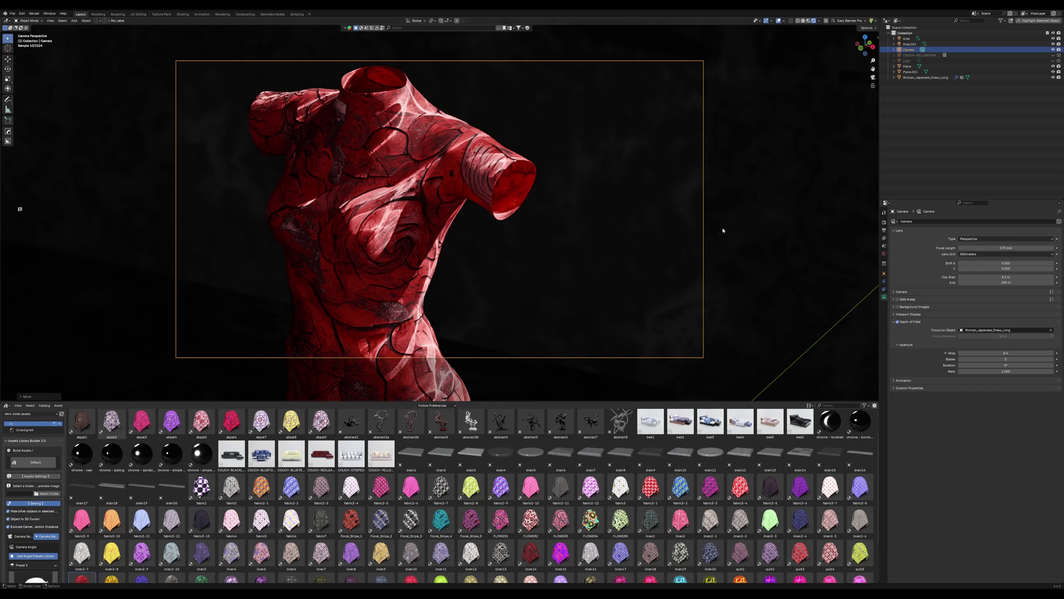